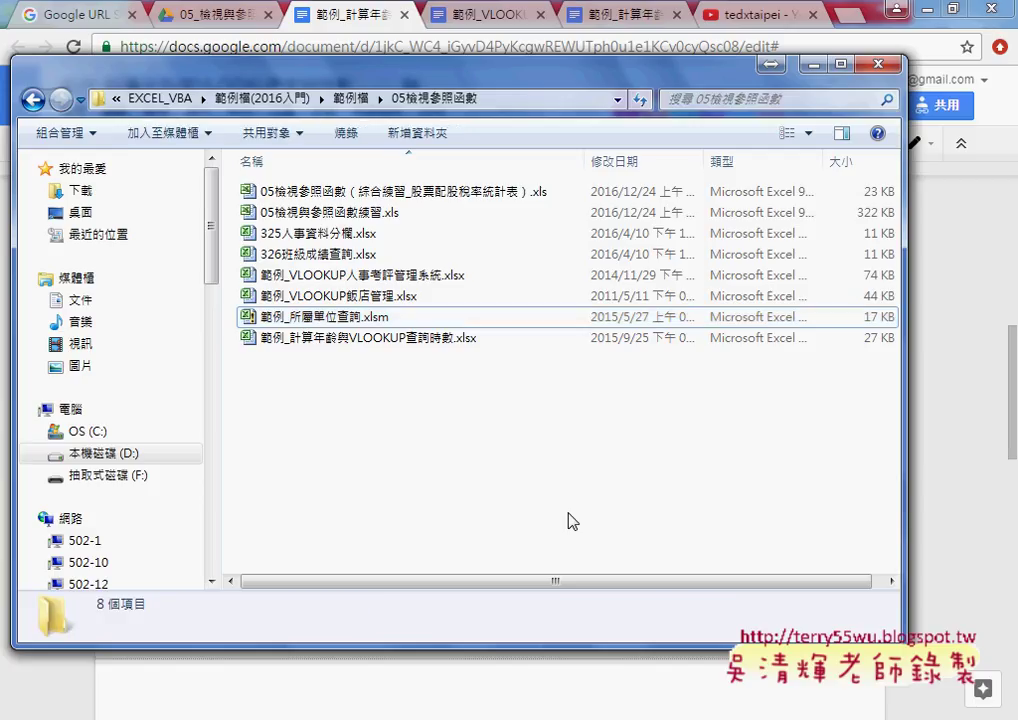
# Open the workbook 範例_VLOOKUP人事考評管理系統.xlsx from Explorer in Excel.
pyautogui.click(420, 278)
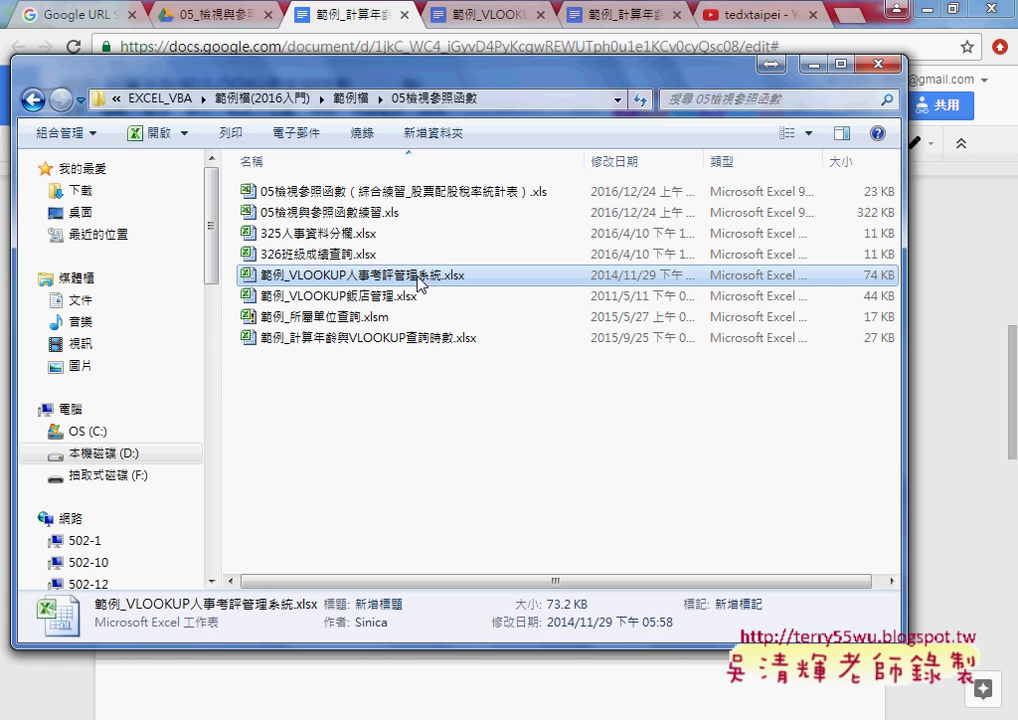
pyautogui.doubleClick(420, 278)
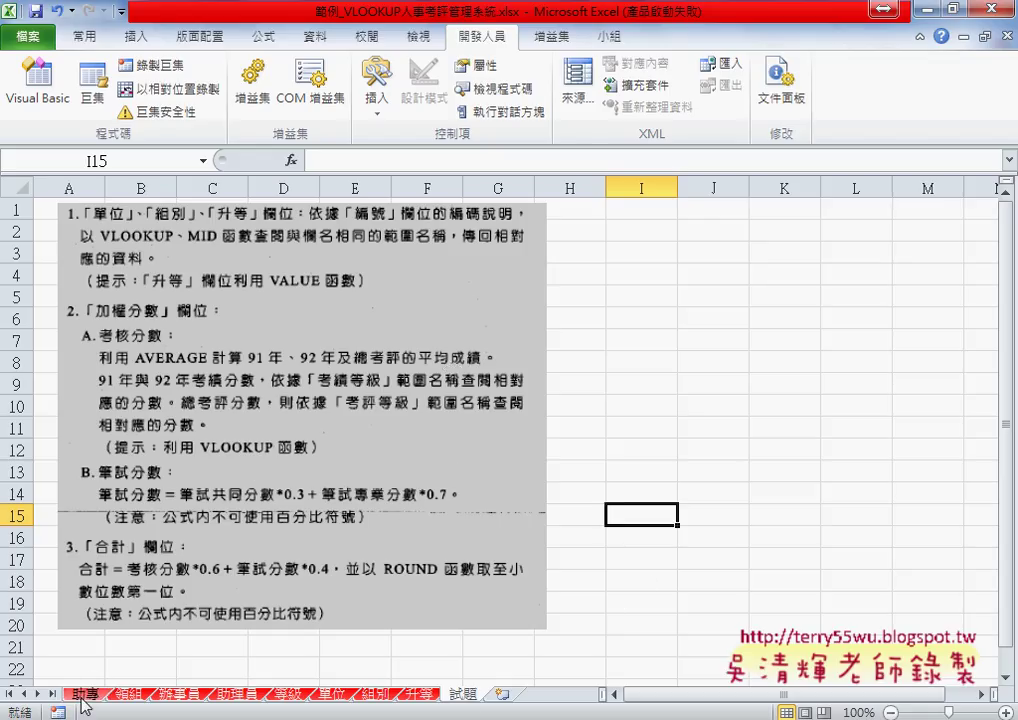
# Browse the 組長, 辦事員 and 助理員 sheets, then return to the first employee sheet at B3.
pyautogui.click(275, 452)
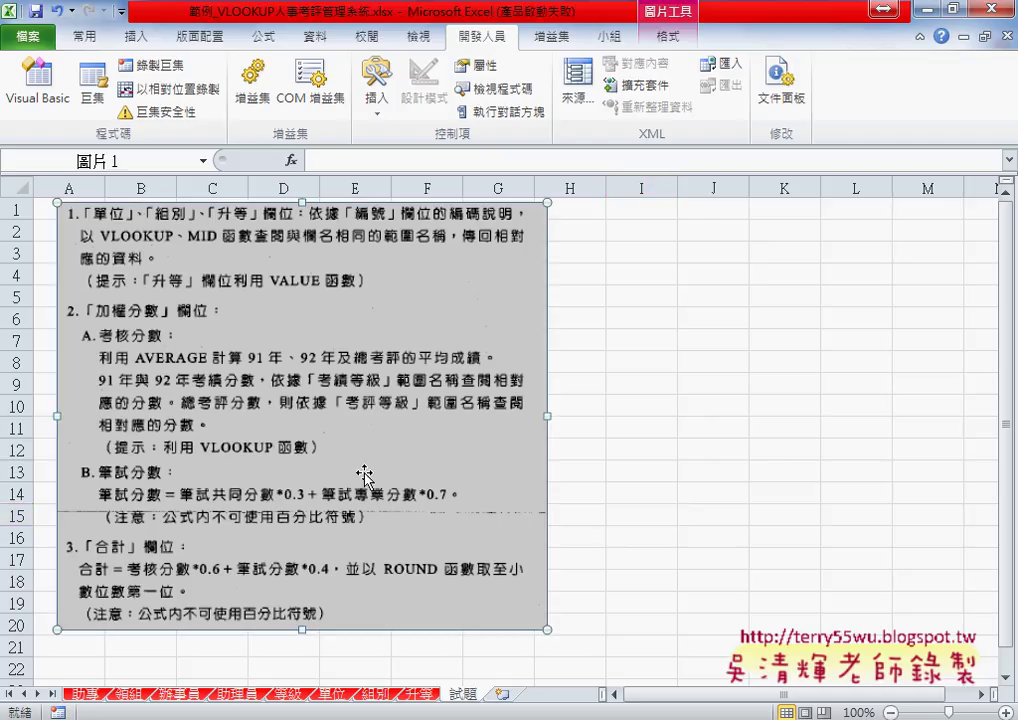
pyautogui.click(86, 694)
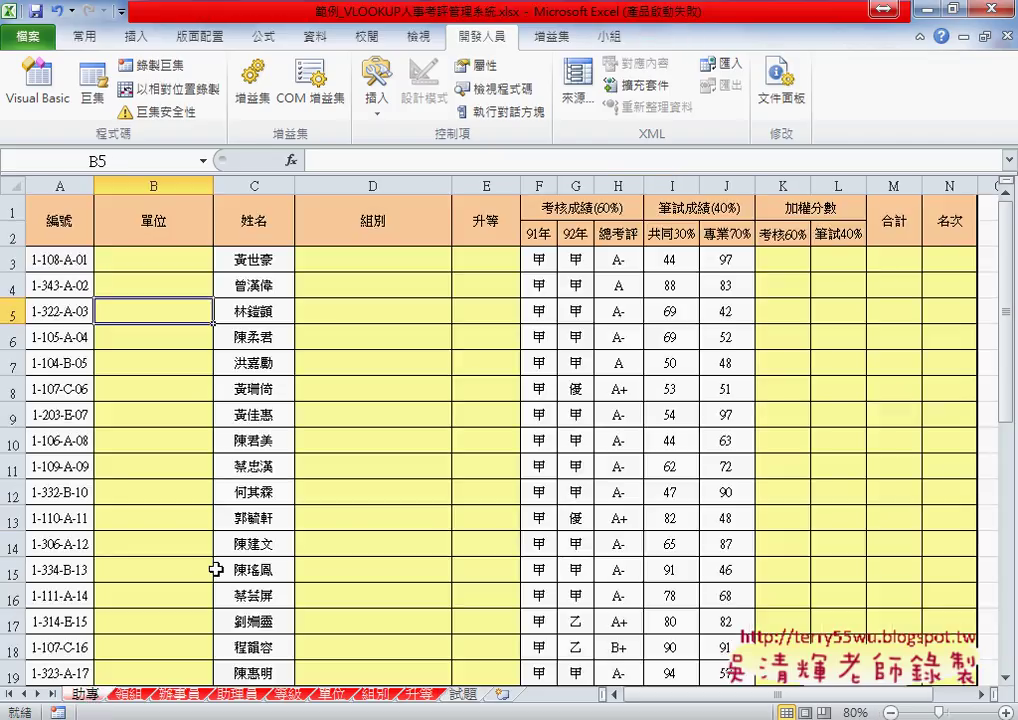
pyautogui.click(130, 695)
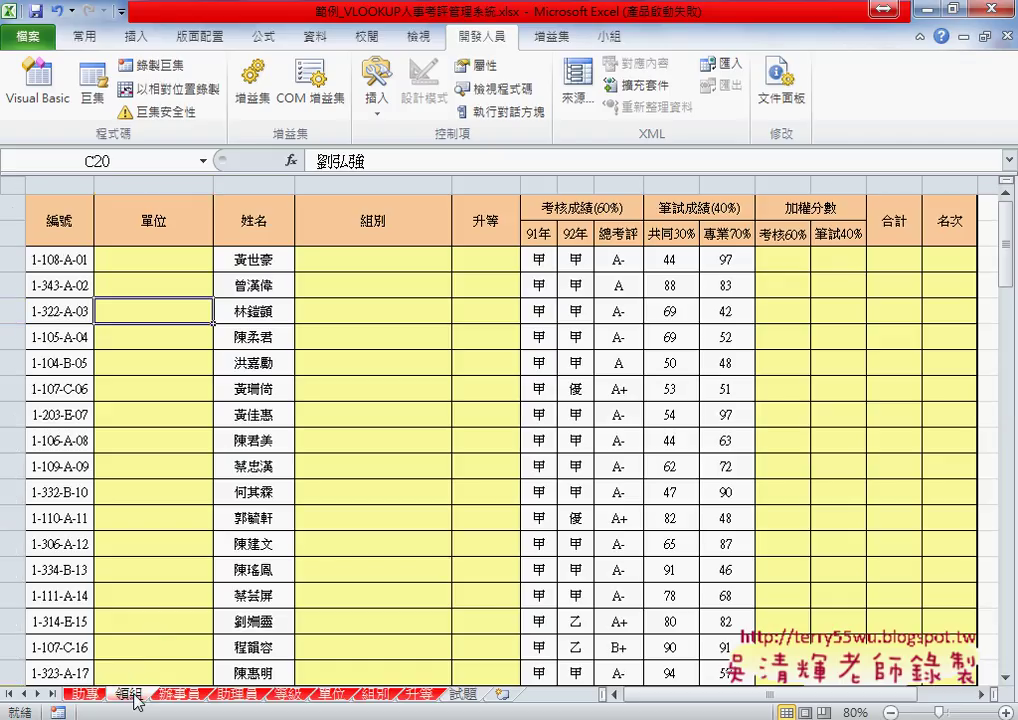
pyautogui.click(183, 696)
pyautogui.click(243, 697)
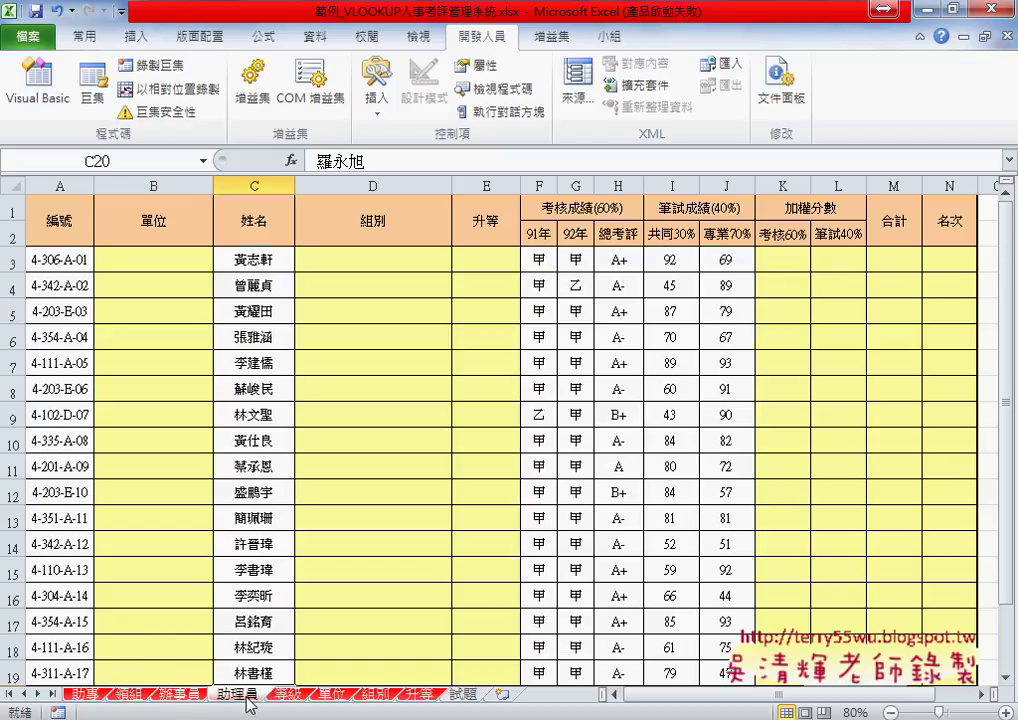
pyautogui.click(82, 694)
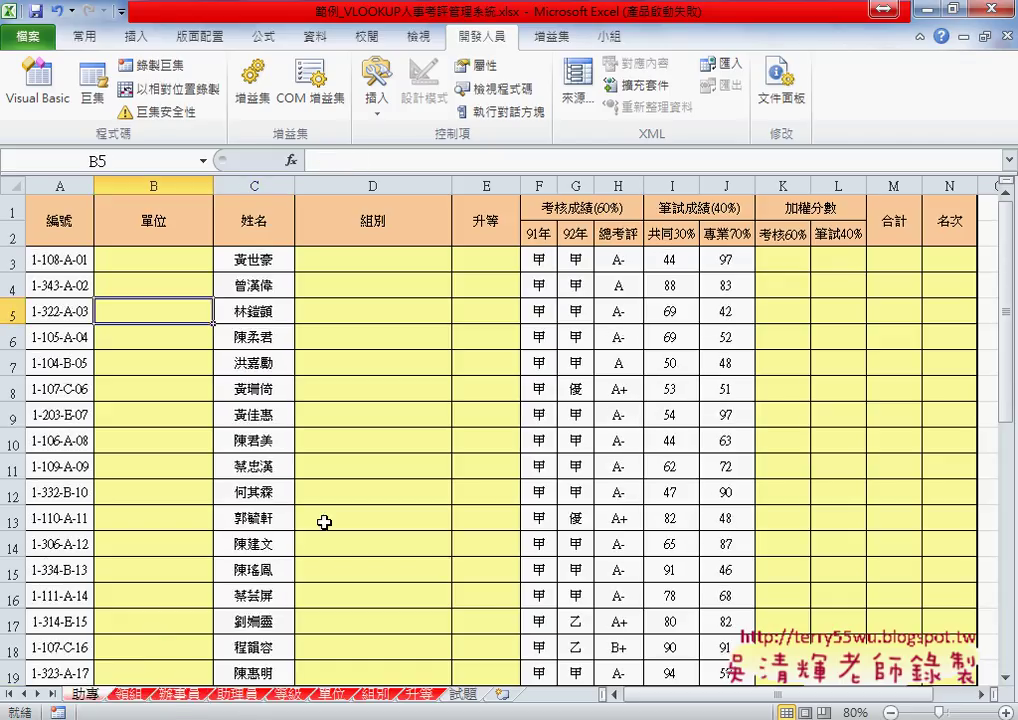
pyautogui.click(182, 259)
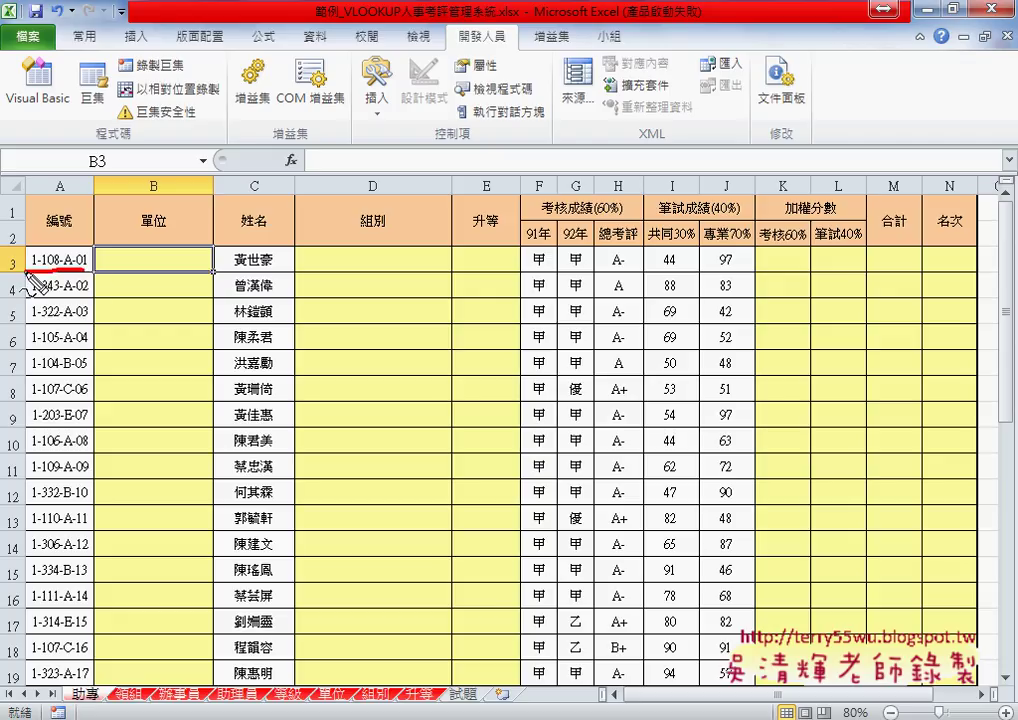
pyautogui.moveTo(84, 271); pyautogui.dragTo(92, 270)
pyautogui.moveTo(236, 268); pyautogui.dragTo(264, 267)
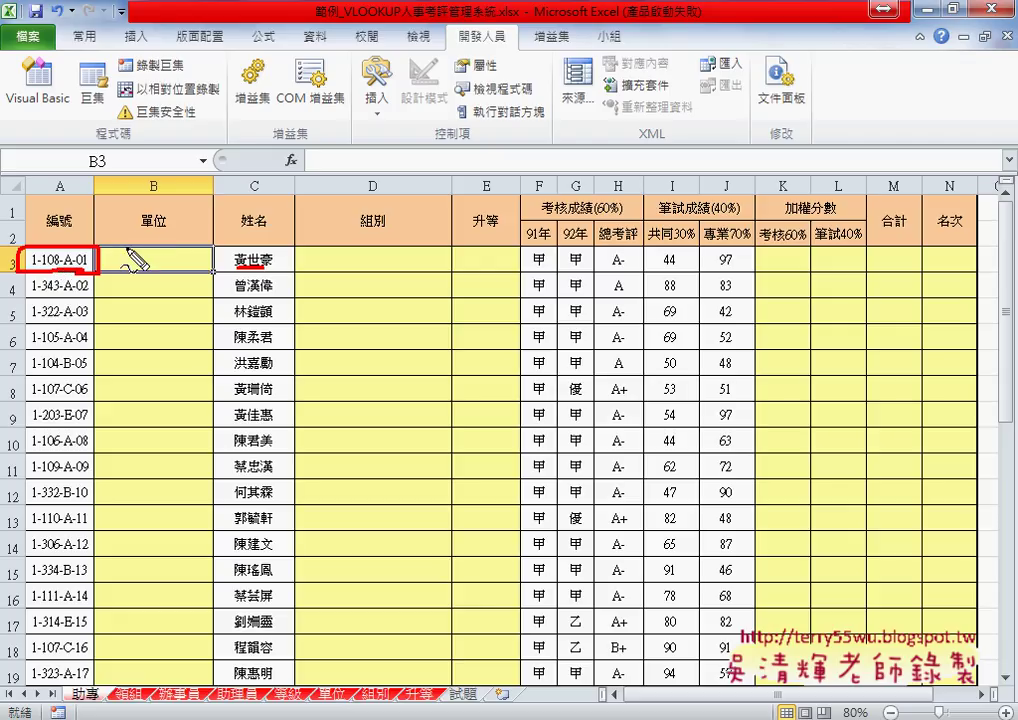
pyautogui.moveTo(141, 229); pyautogui.dragTo(163, 228)
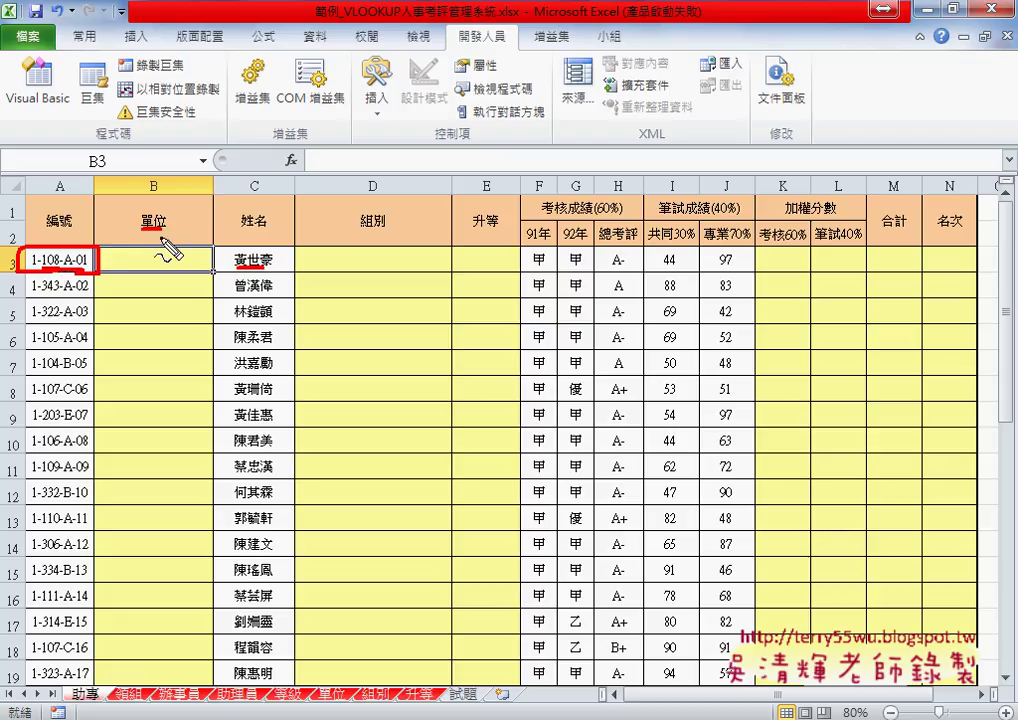
pyautogui.press('Escape')
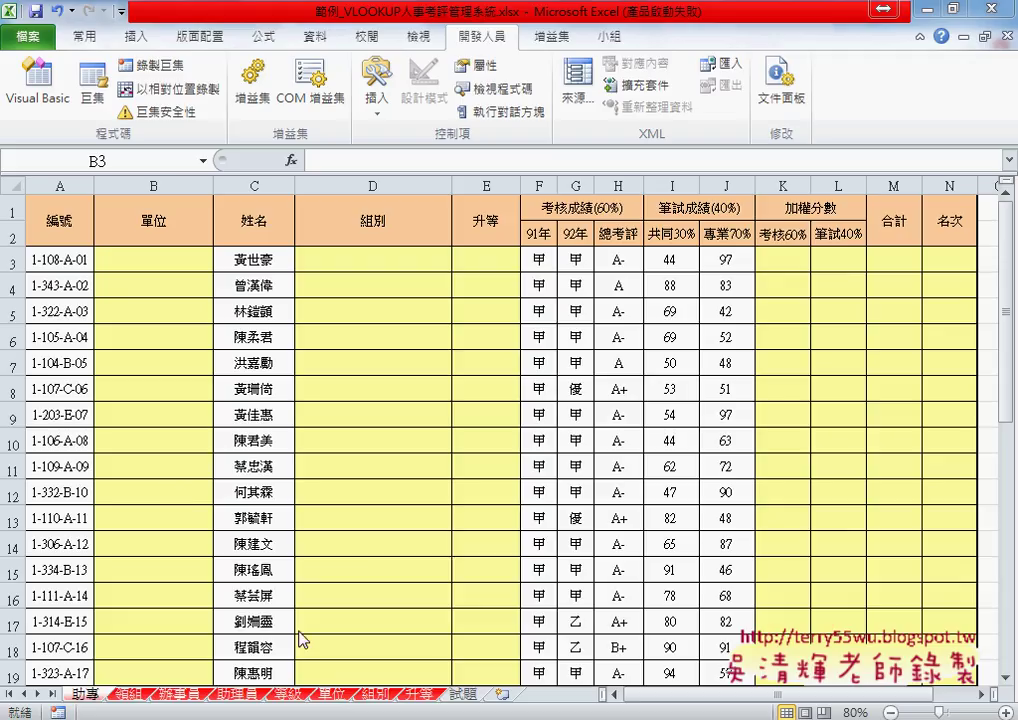
pyautogui.click(336, 695)
pyautogui.click(108, 427)
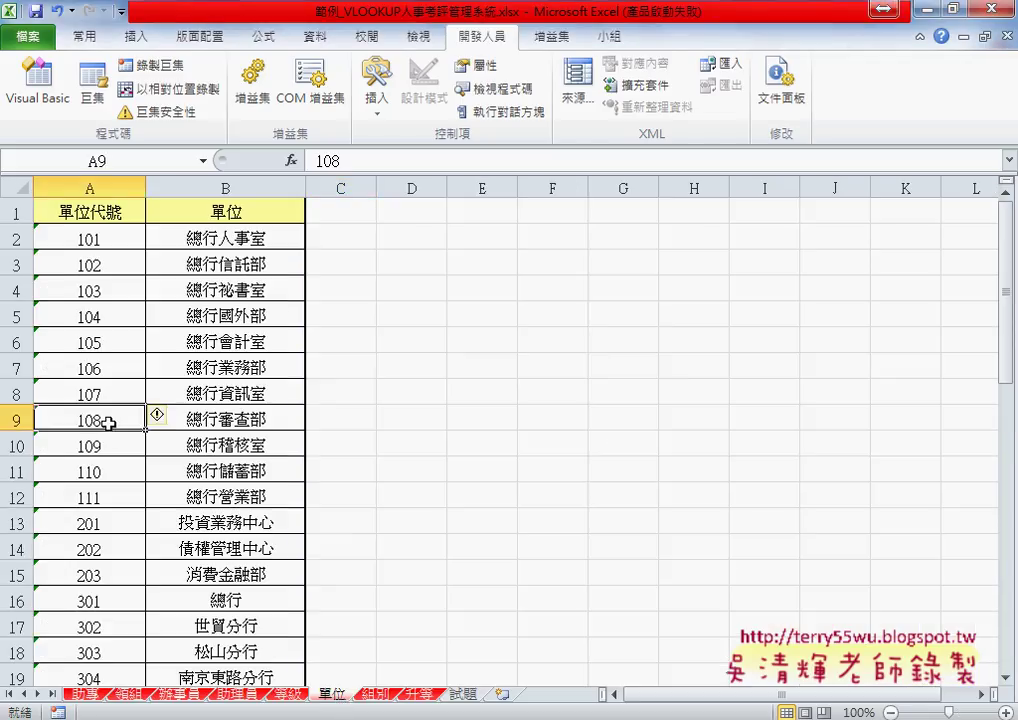
pyautogui.click(85, 693)
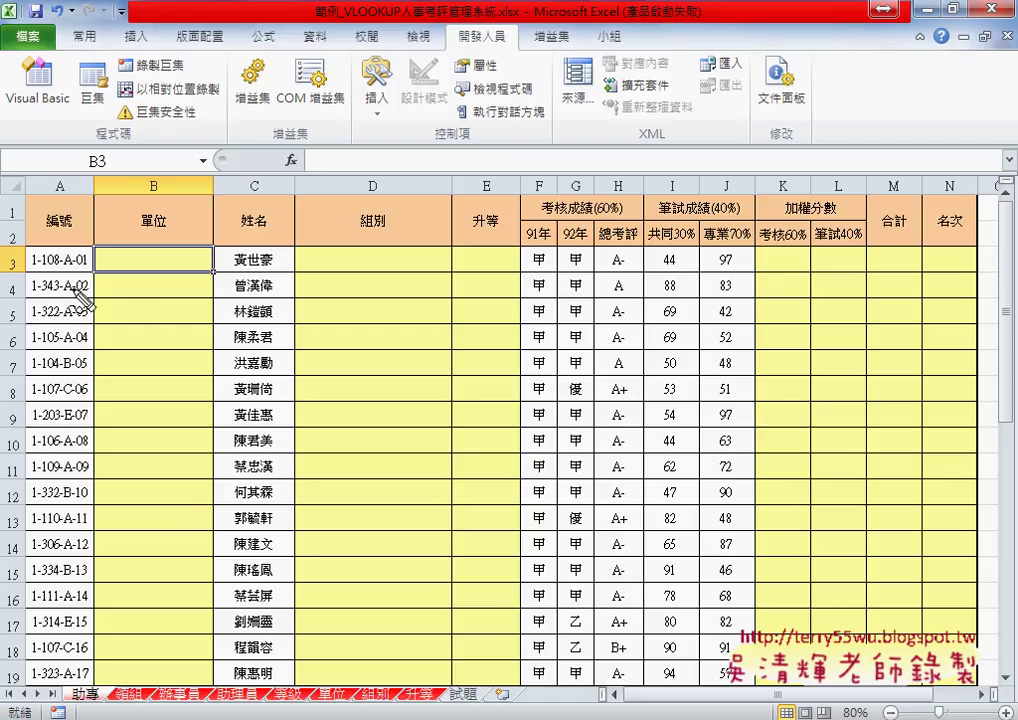
pyautogui.moveTo(33, 267); pyautogui.dragTo(58, 268)
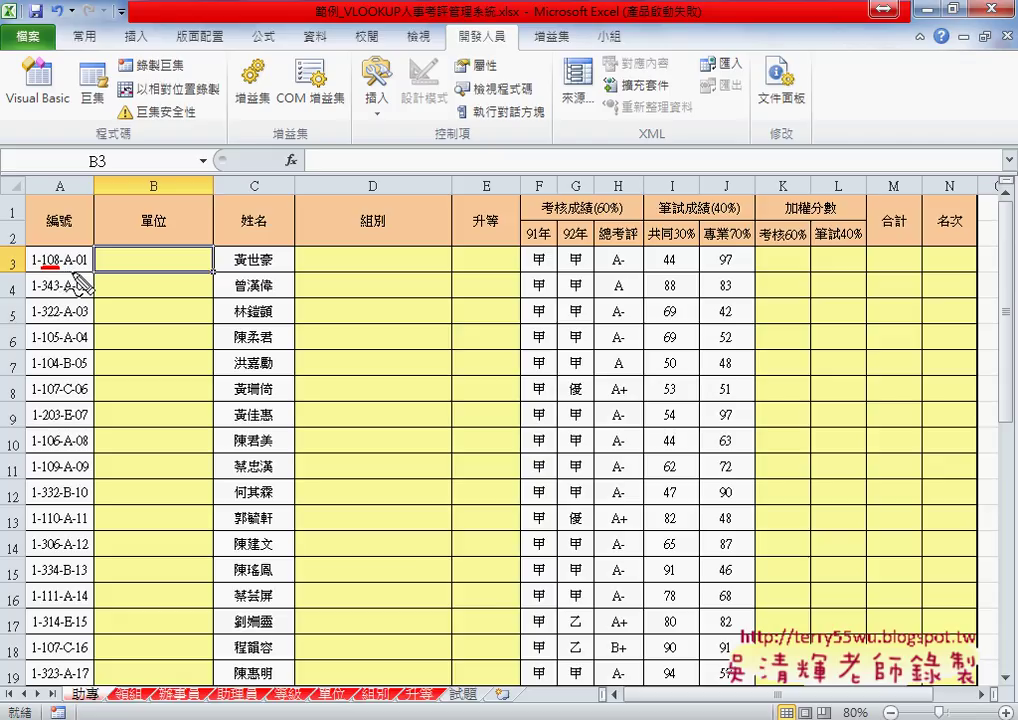
pyautogui.moveTo(142, 229); pyautogui.dragTo(165, 230)
pyautogui.moveTo(306, 658); pyautogui.dragTo(366, 705)
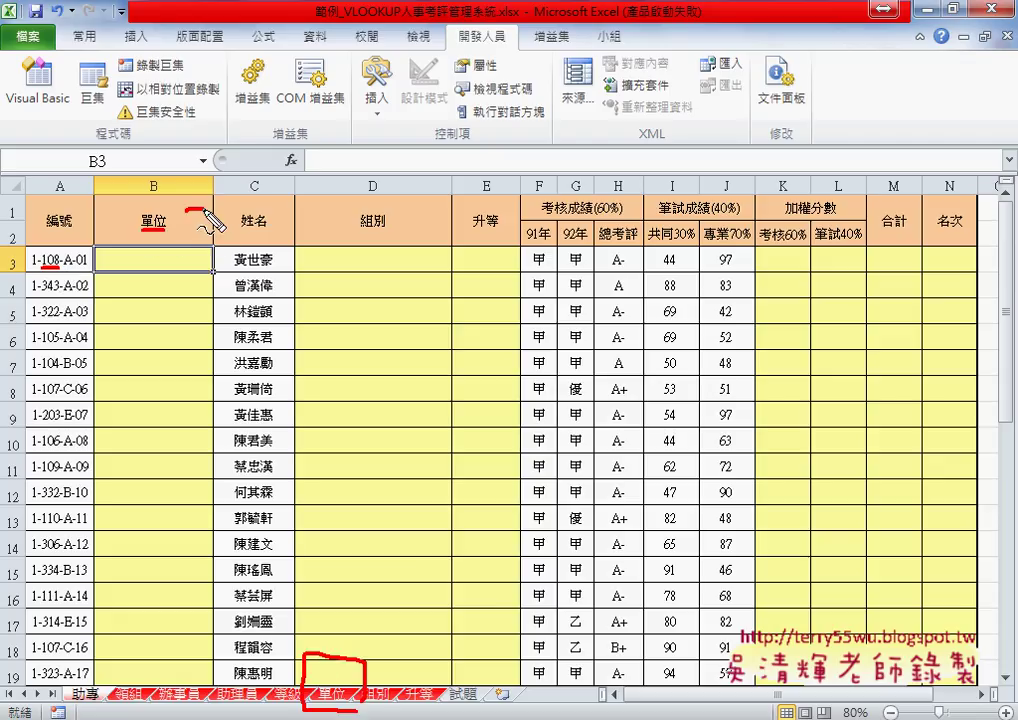
pyautogui.moveTo(185, 211)
pyautogui.mouseDown()
pyautogui.moveTo(327, 628)
pyautogui.moveTo(357, 604)
pyautogui.mouseUp()
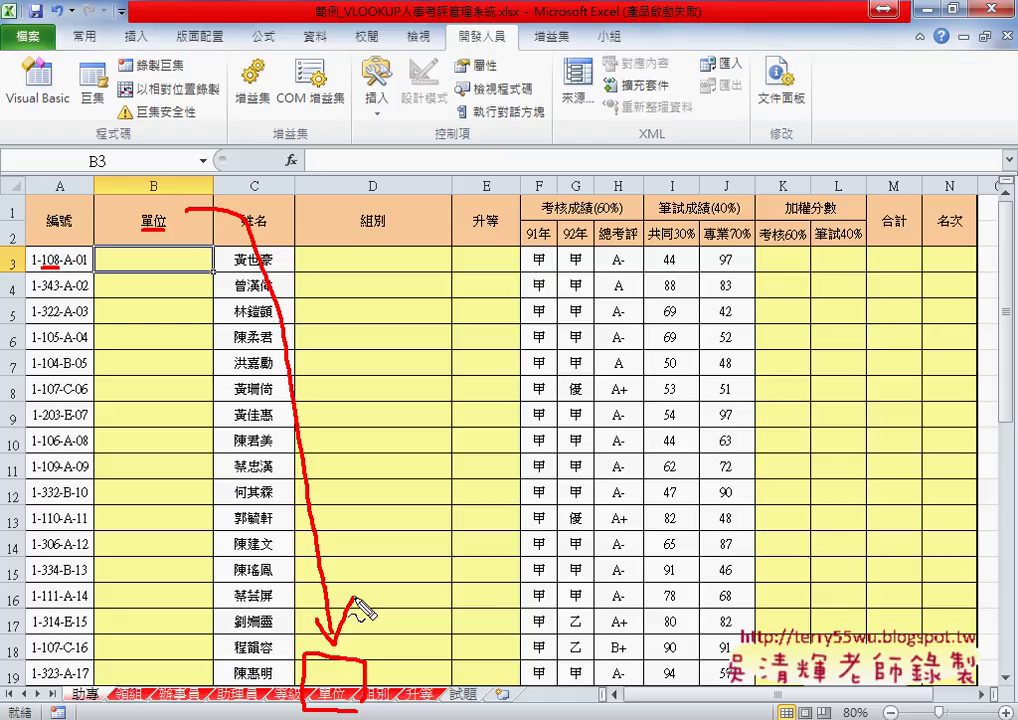
pyautogui.press('Escape')
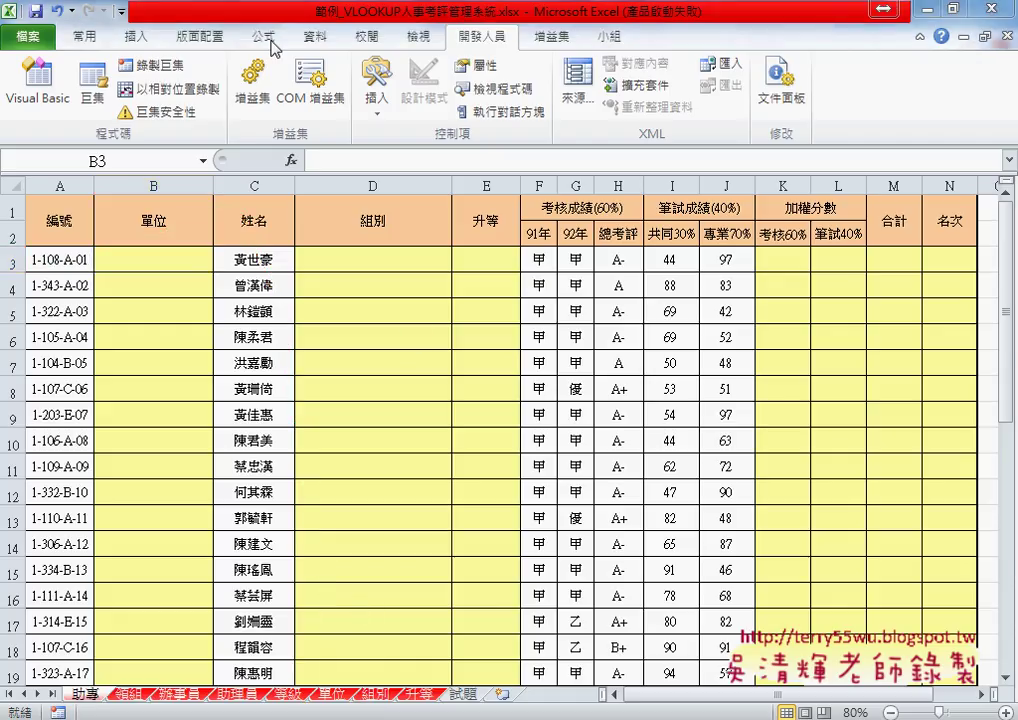
pyautogui.click(262, 36)
pyautogui.click(521, 100)
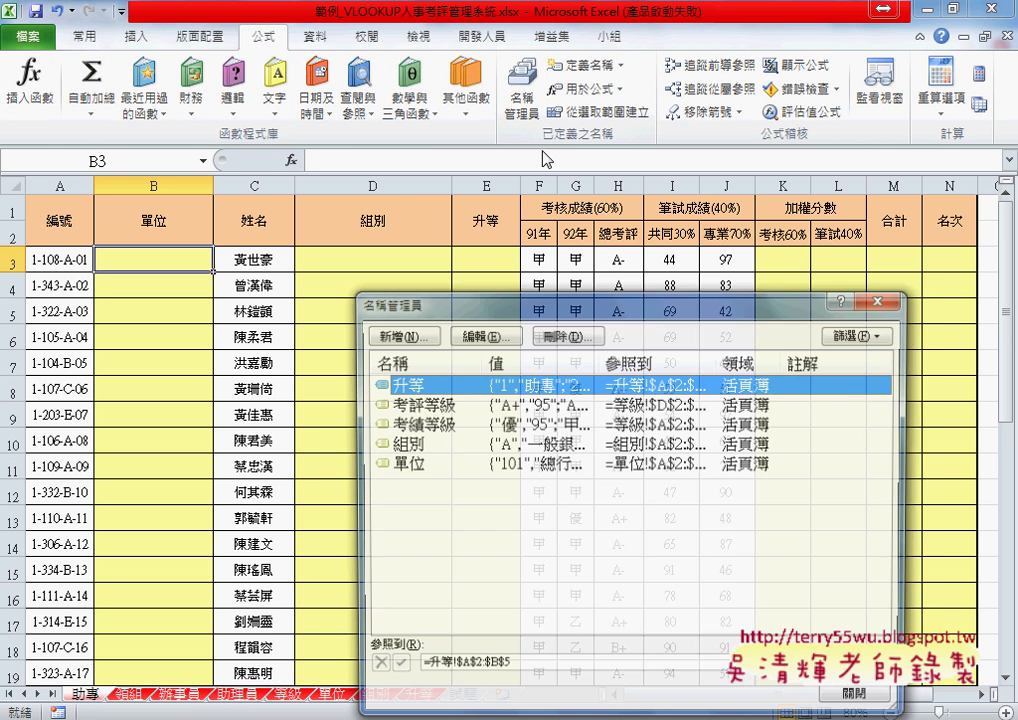
pyautogui.click(405, 464)
pyautogui.moveTo(614, 298); pyautogui.dragTo(627, 140)
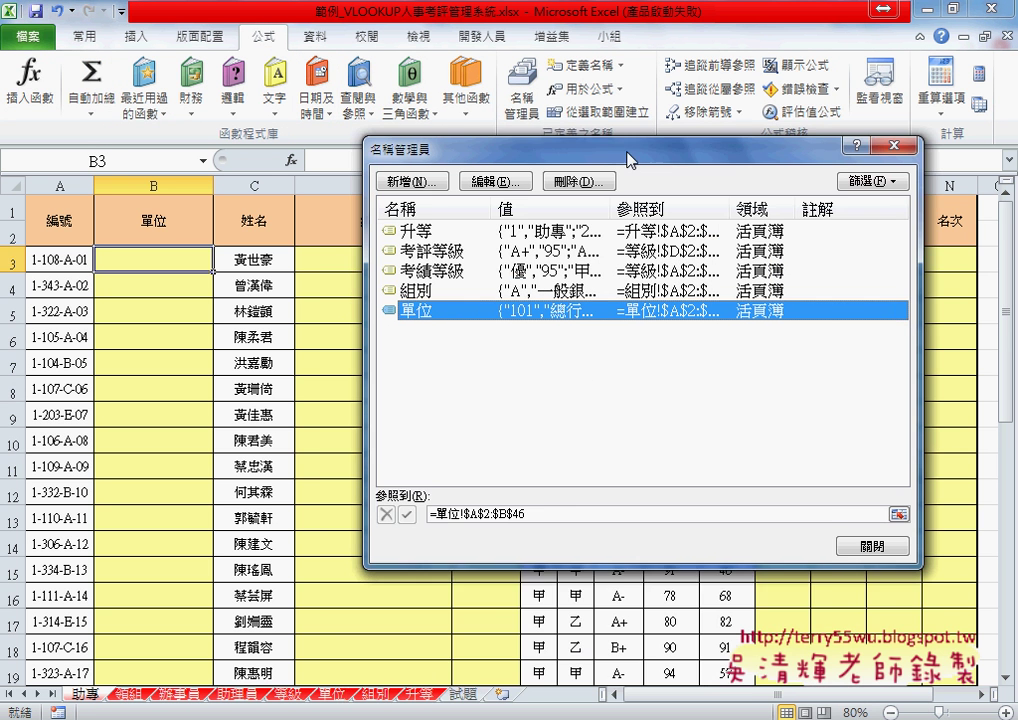
pyautogui.click(549, 507)
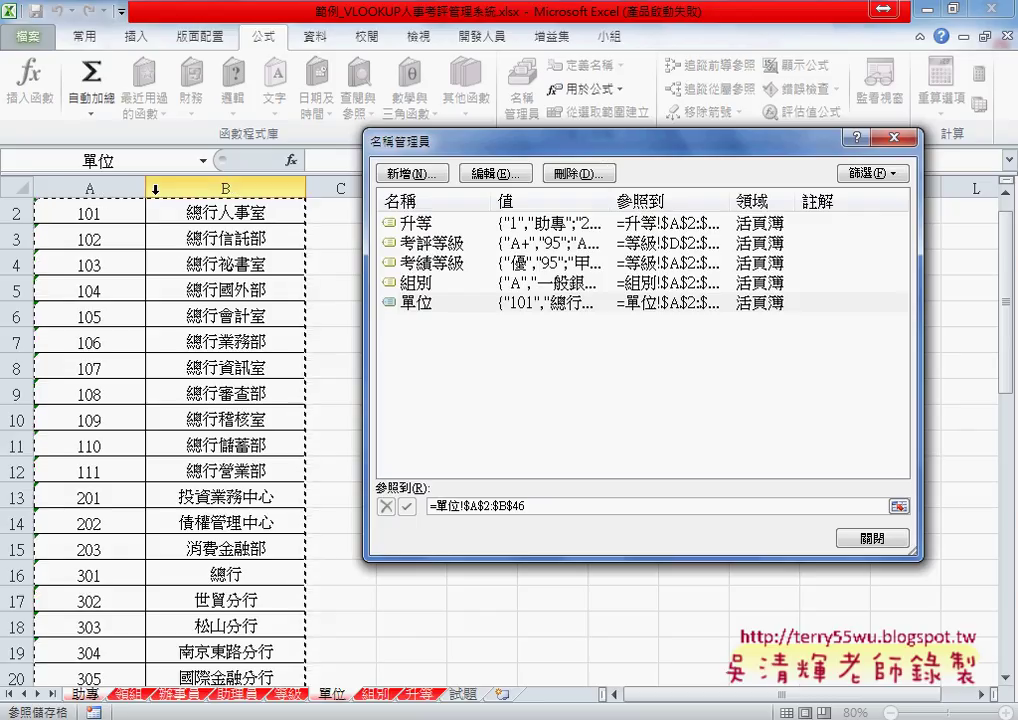
pyautogui.click(870, 537)
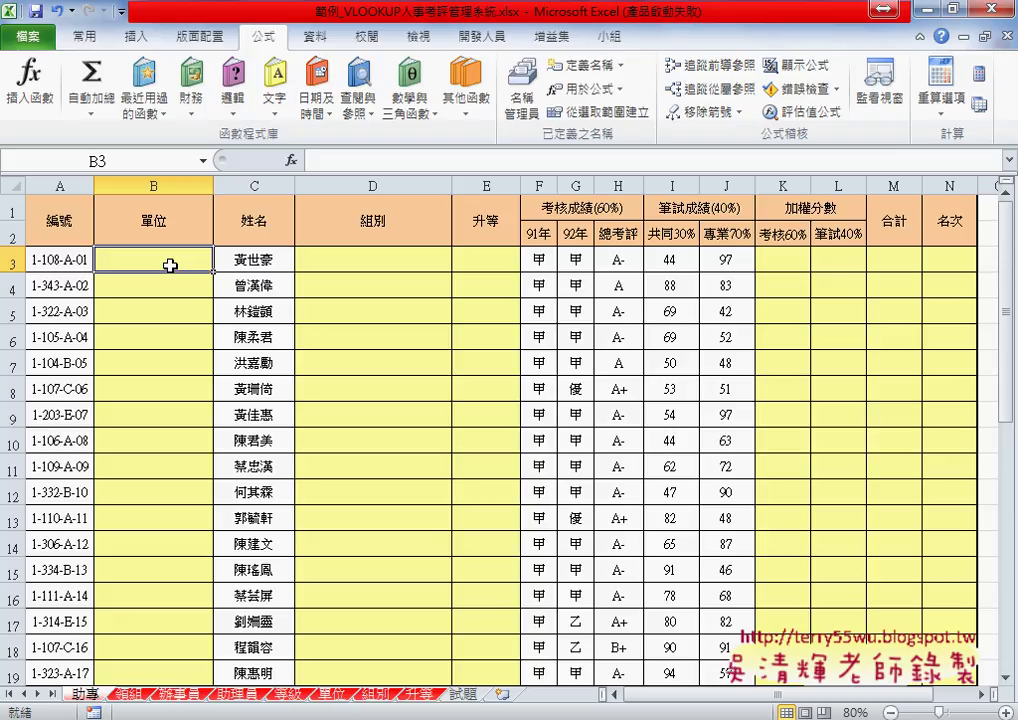
# From cell D3, look over the 組別 lookup sheet and return to the employee sheet.
pyautogui.click(384, 261)
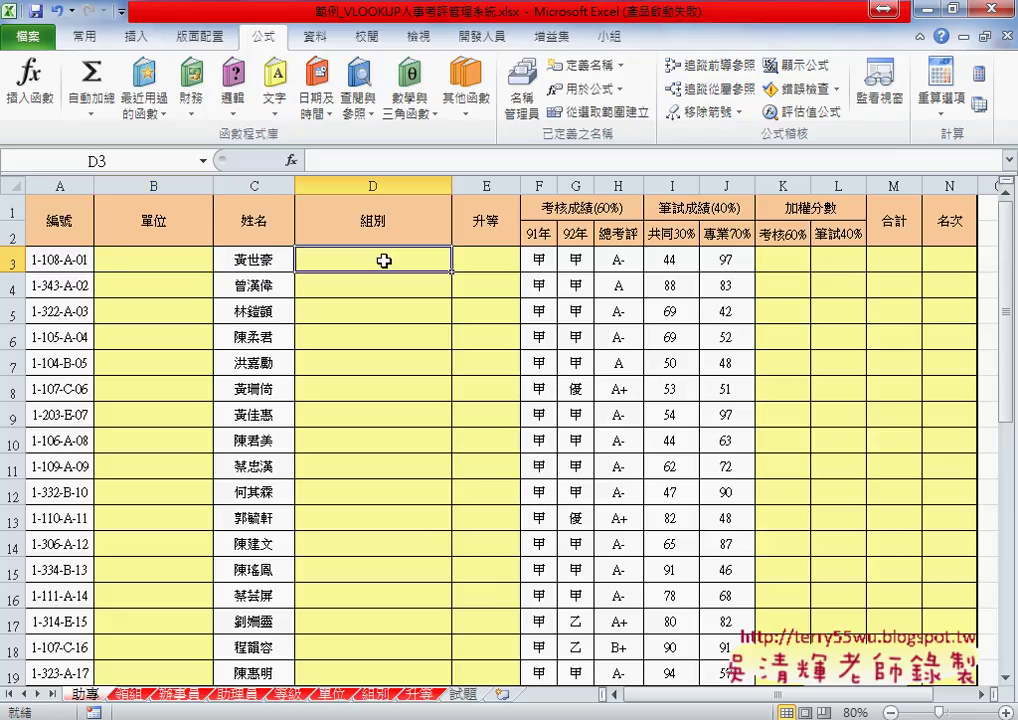
pyautogui.click(376, 694)
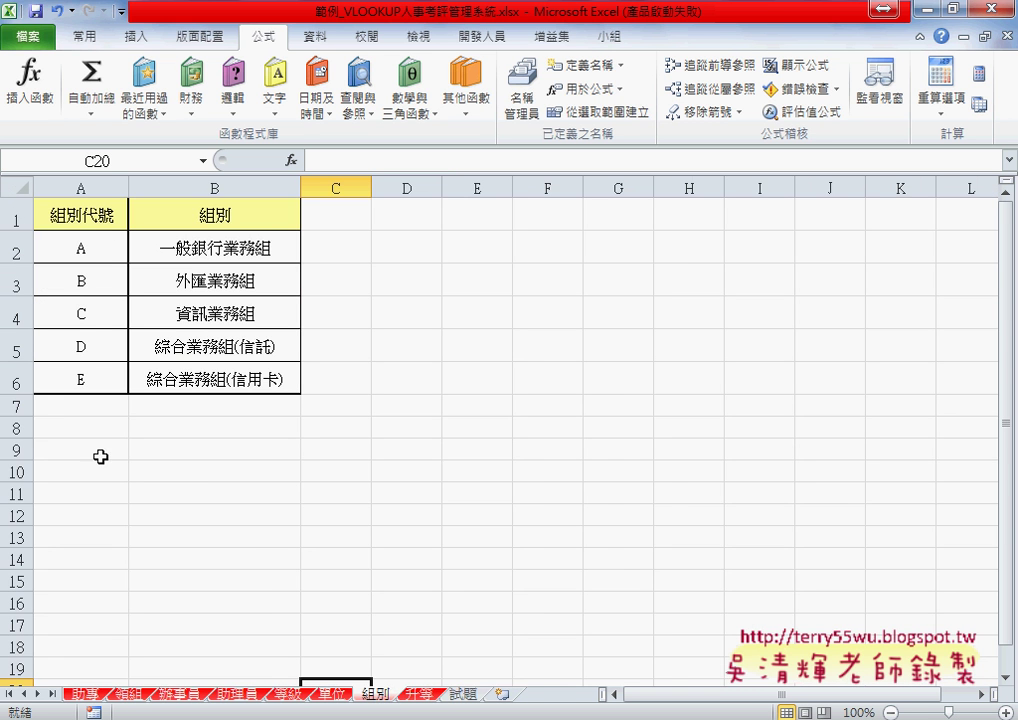
pyautogui.click(84, 695)
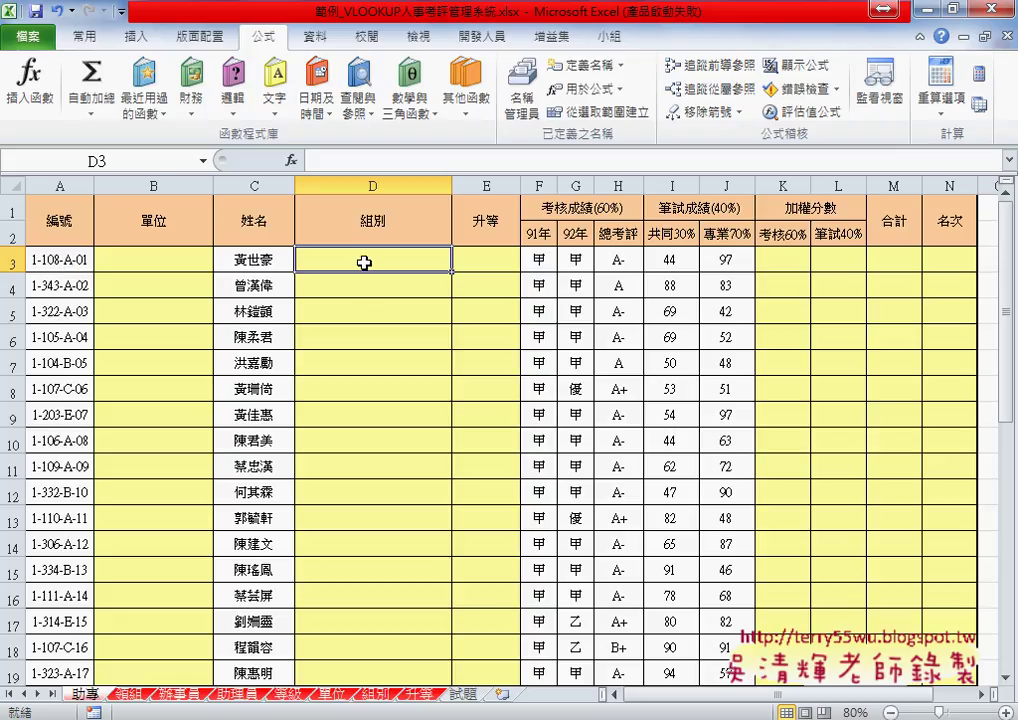
# From cell E3, view the 升等 lookup sheet and point out the 助專 rank in B2.
pyautogui.click(486, 262)
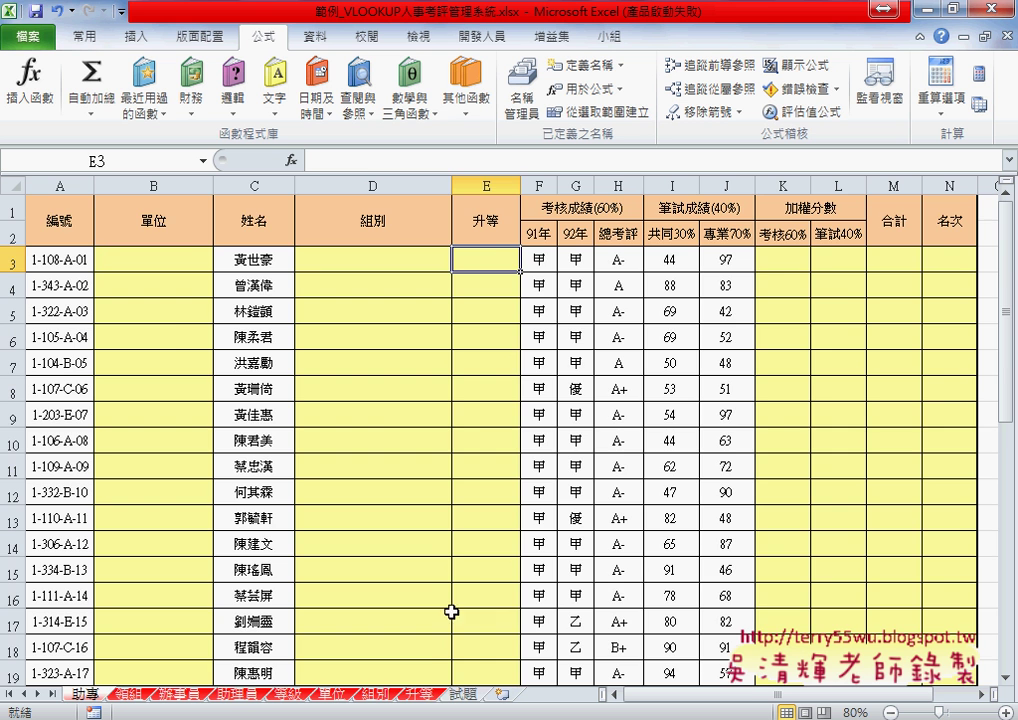
pyautogui.hotkey('ctrl', 'pageup')
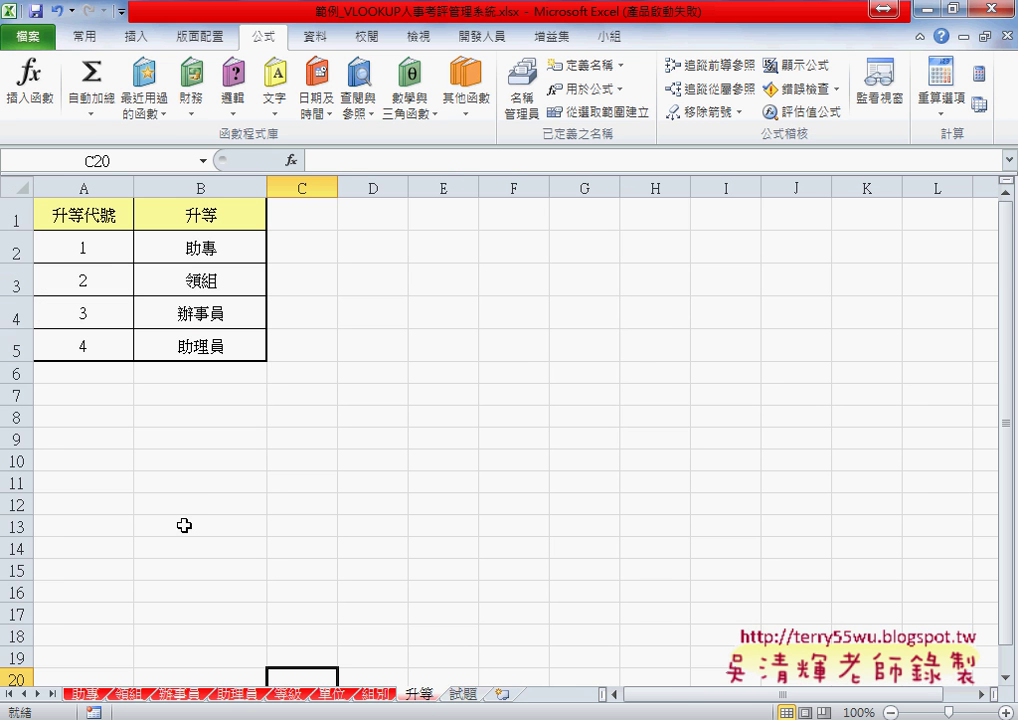
pyautogui.hotkey('ctrl', 'pagedown')
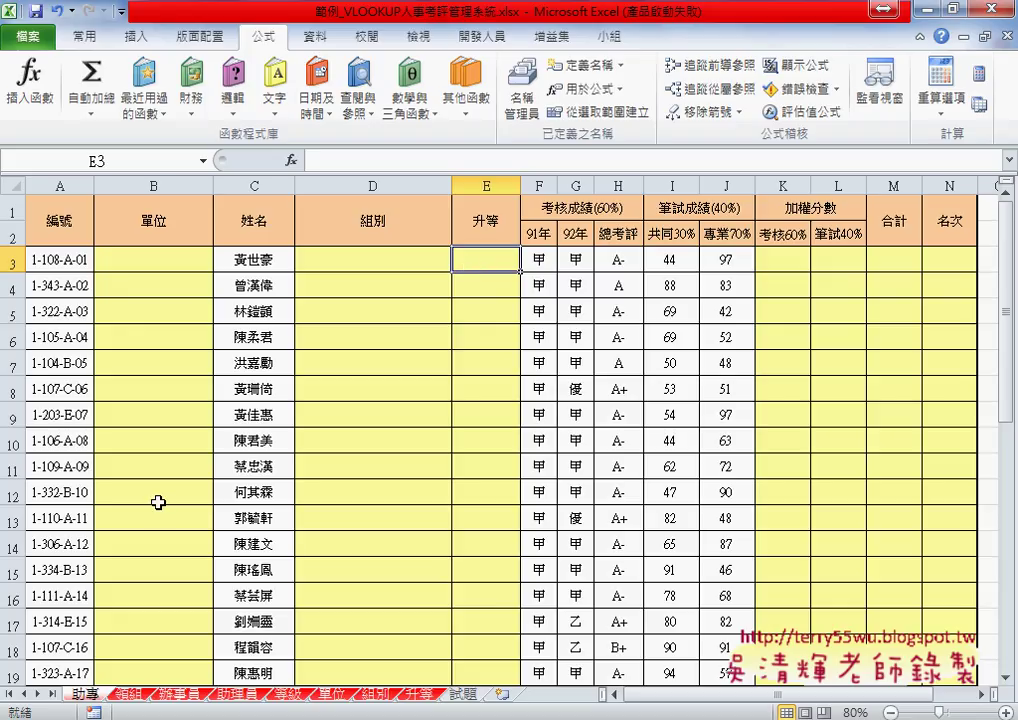
pyautogui.click(410, 694)
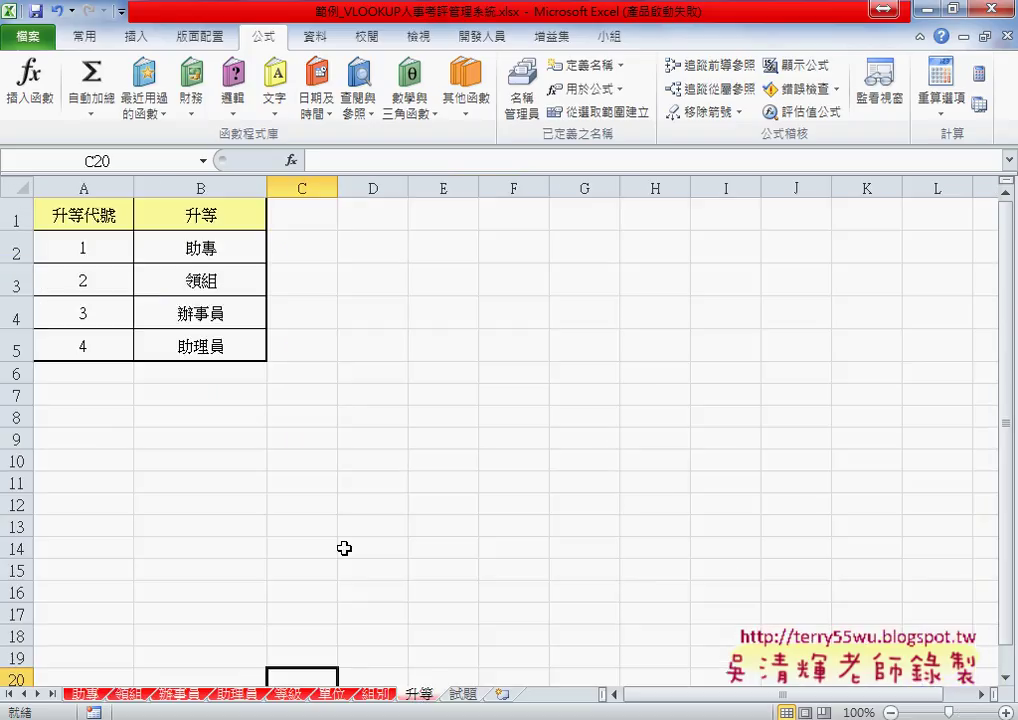
pyautogui.click(217, 254)
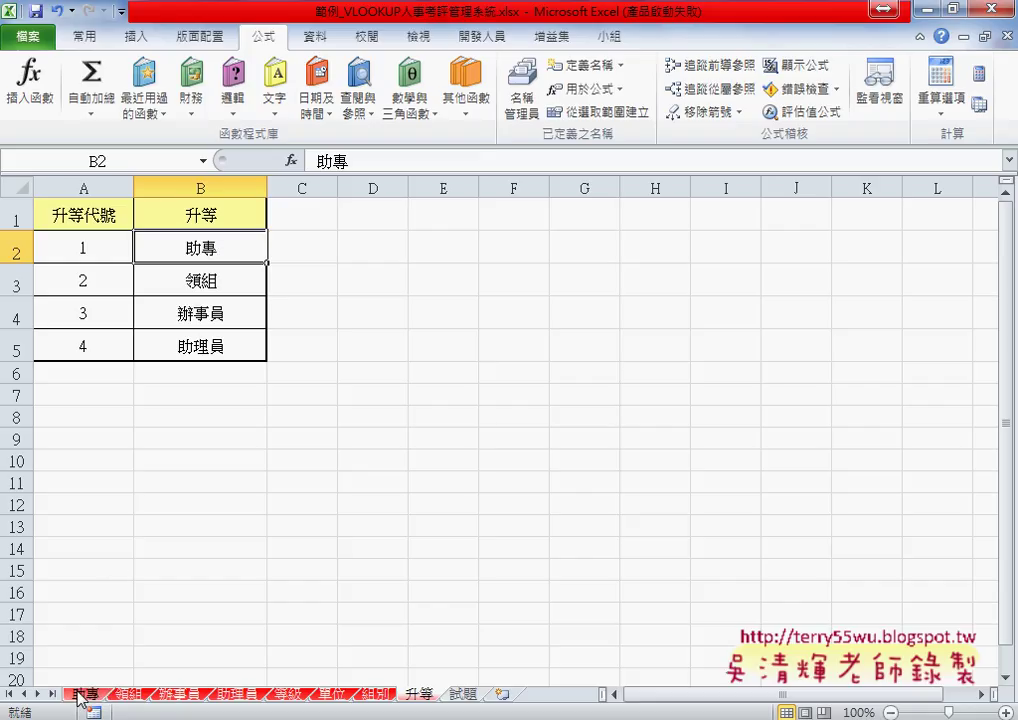
# Mark rank code 1 on the 升等 sheet, clear the pen markup, and return to the 助專 sheet.
pyautogui.moveTo(79, 697); pyautogui.dragTo(85, 703)
pyautogui.moveTo(97, 242); pyautogui.dragTo(112, 350)
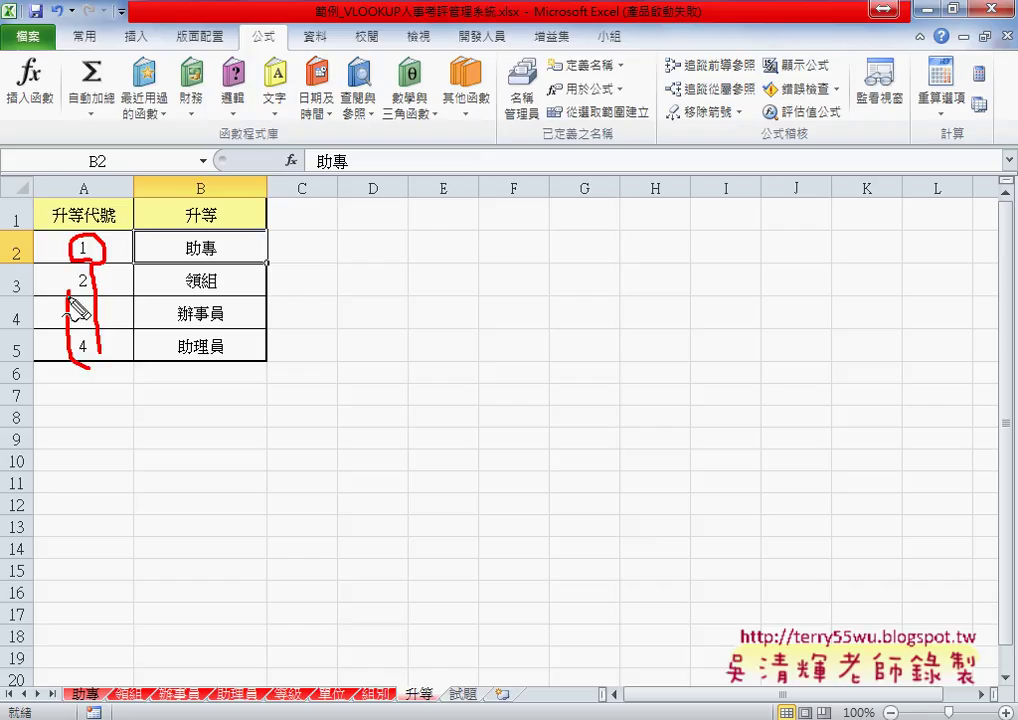
pyautogui.press('Escape')
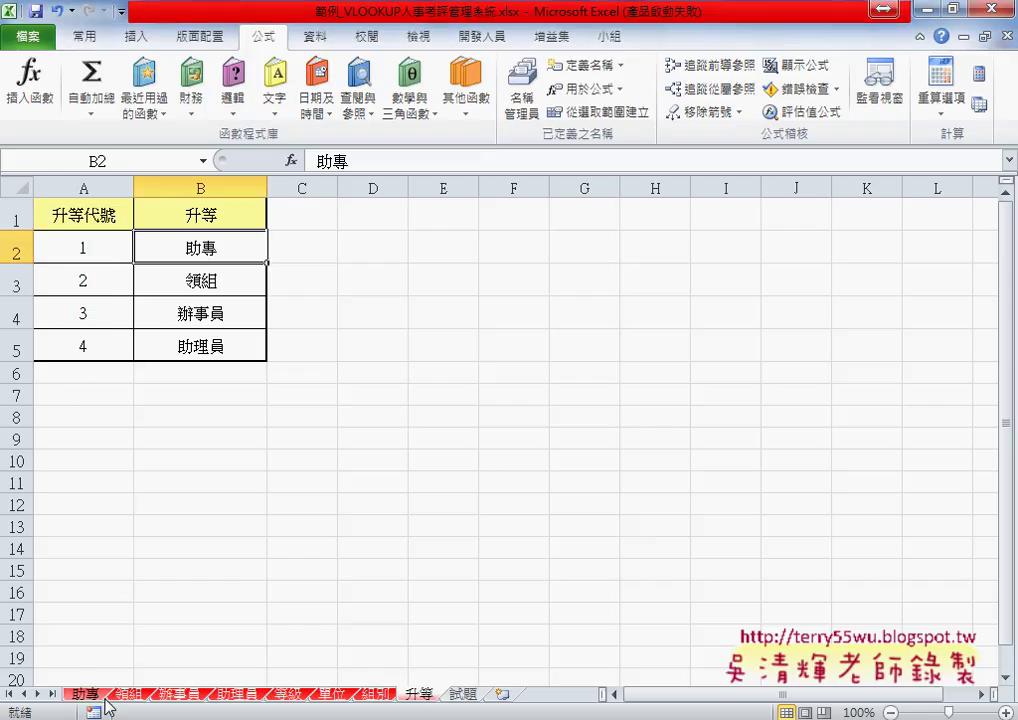
pyautogui.hotkey('ctrl', 'pagedown')
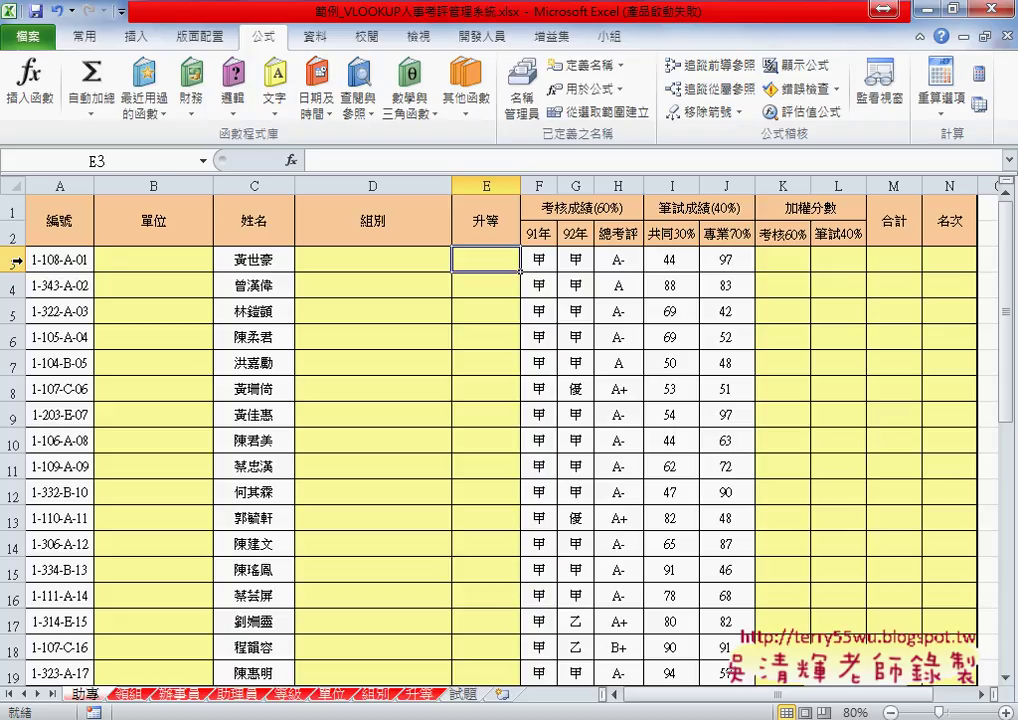
pyautogui.press('Tab')
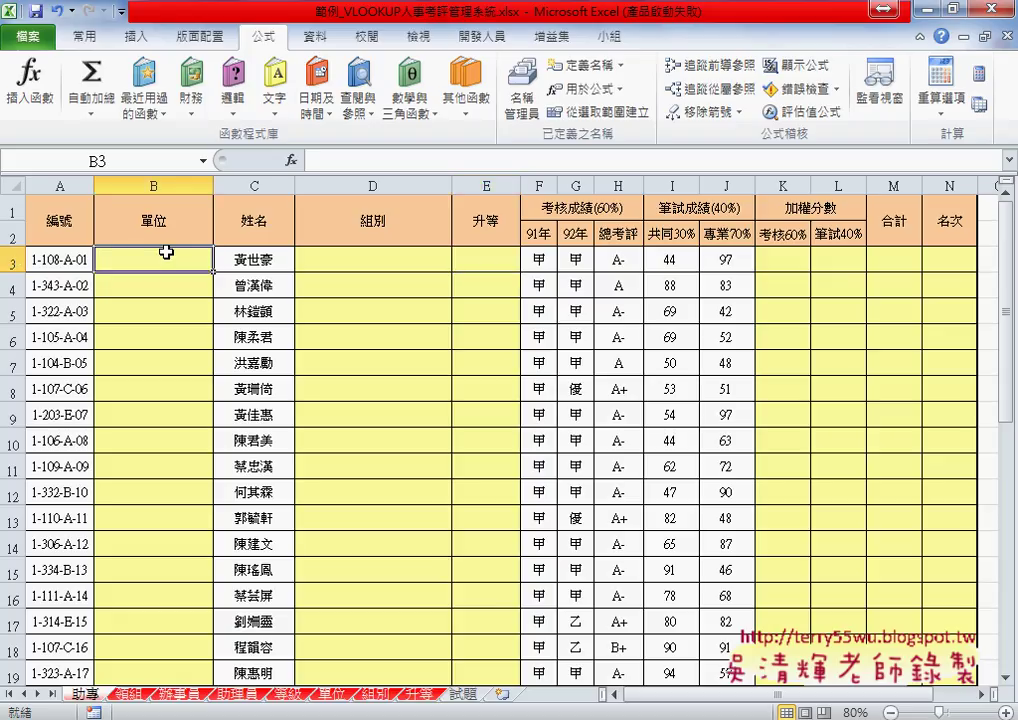
pyautogui.press('Tab')
pyautogui.press('Tab')
pyautogui.click(59, 260)
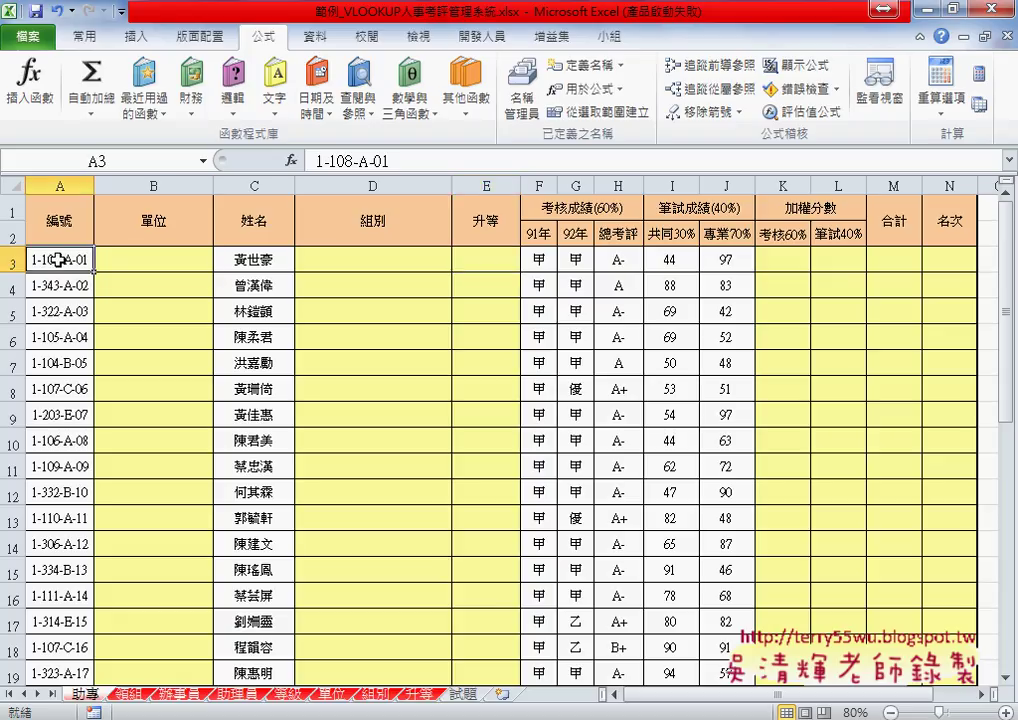
pyautogui.click(768, 259)
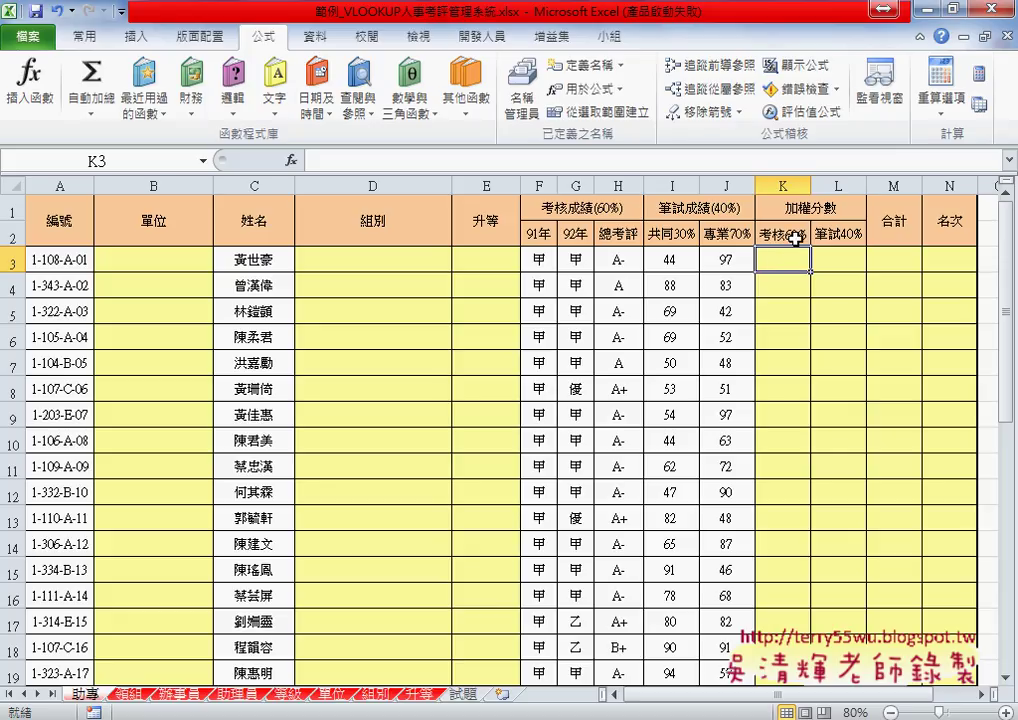
pyautogui.moveTo(540, 260); pyautogui.dragTo(722, 260)
pyautogui.click(836, 259)
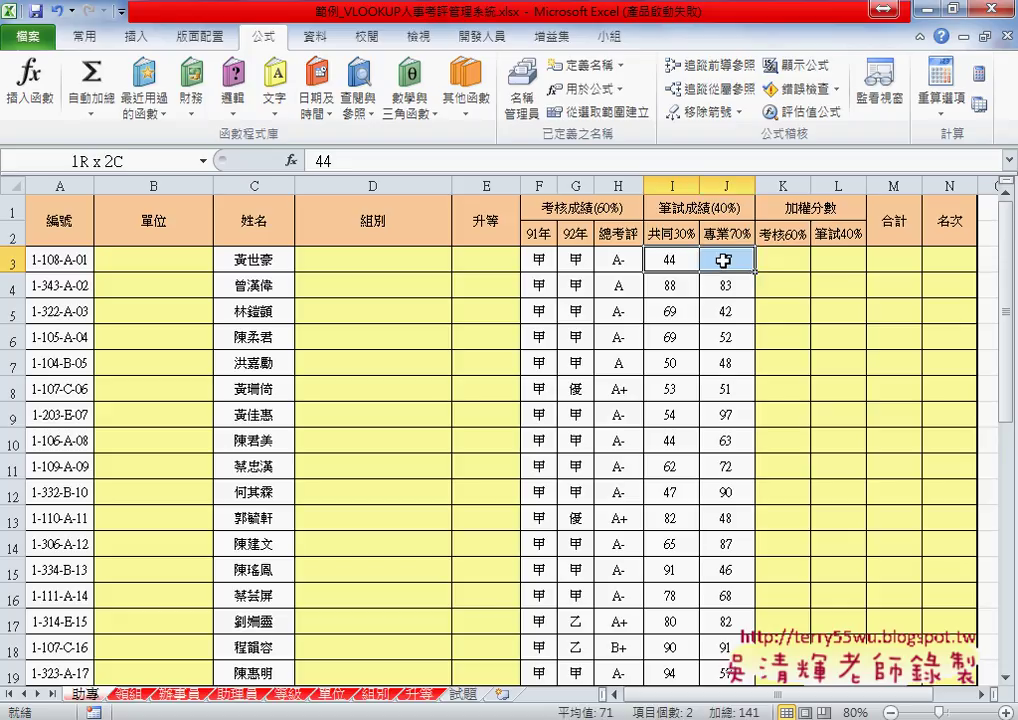
pyautogui.click(537, 261)
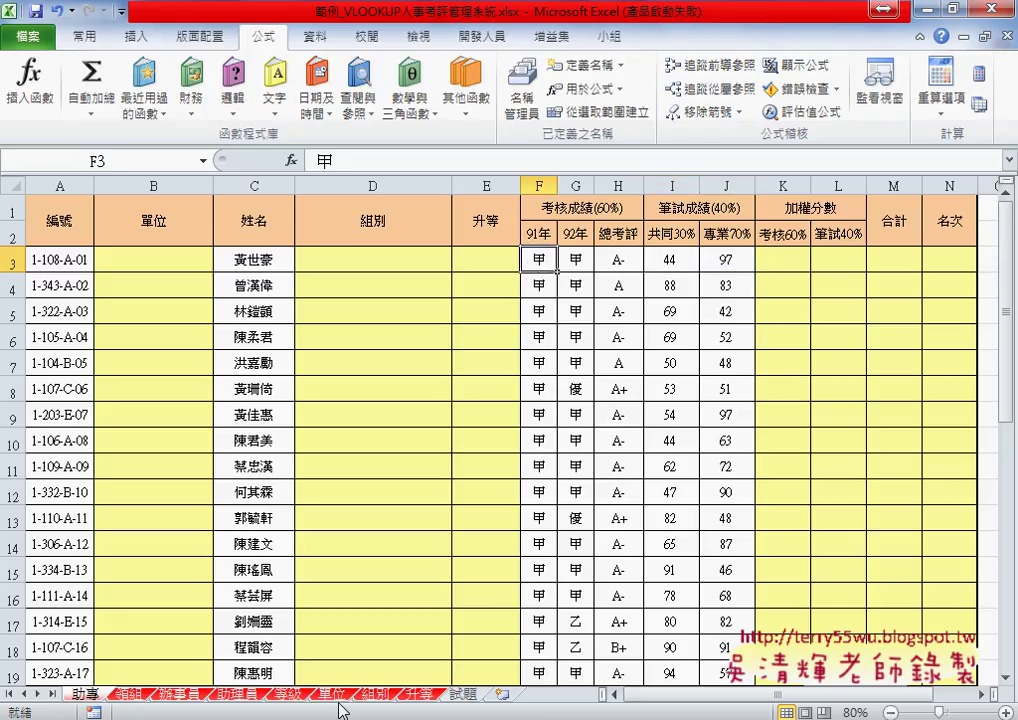
pyautogui.click(287, 697)
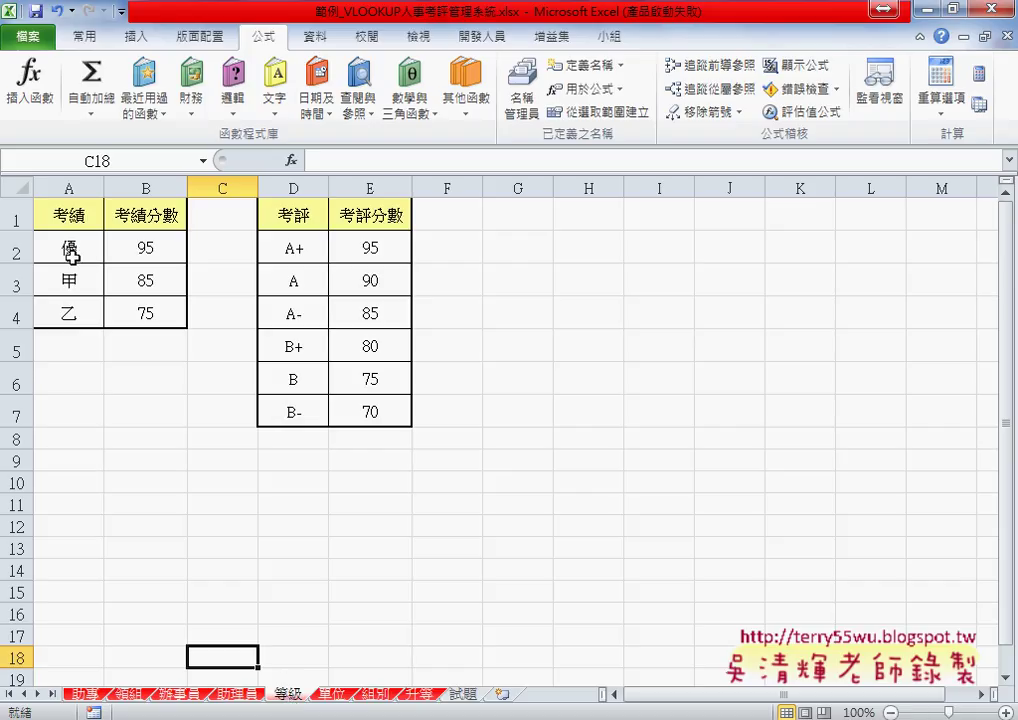
pyautogui.click(69, 312)
pyautogui.click(66, 283)
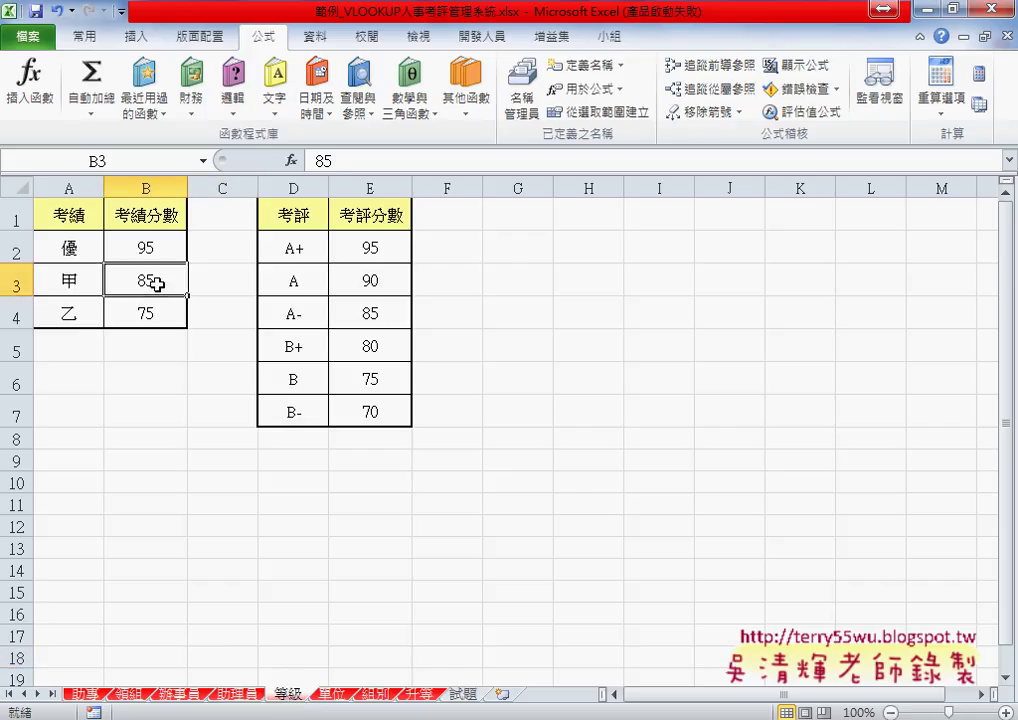
pyautogui.click(300, 280)
pyautogui.click(374, 282)
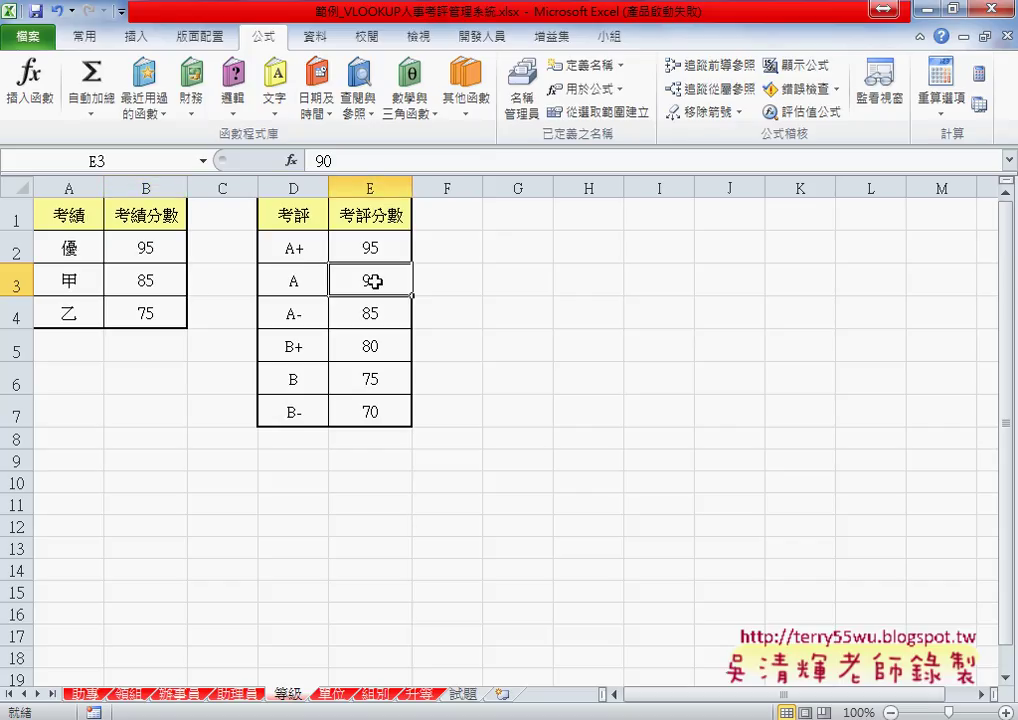
pyautogui.click(88, 694)
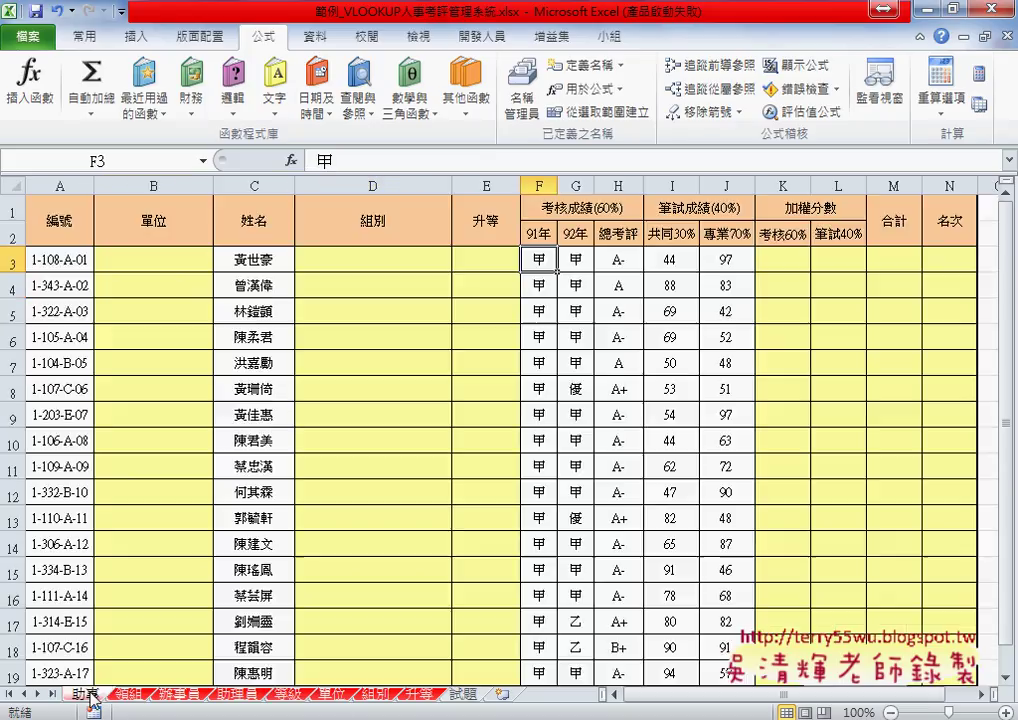
pyautogui.click(781, 259)
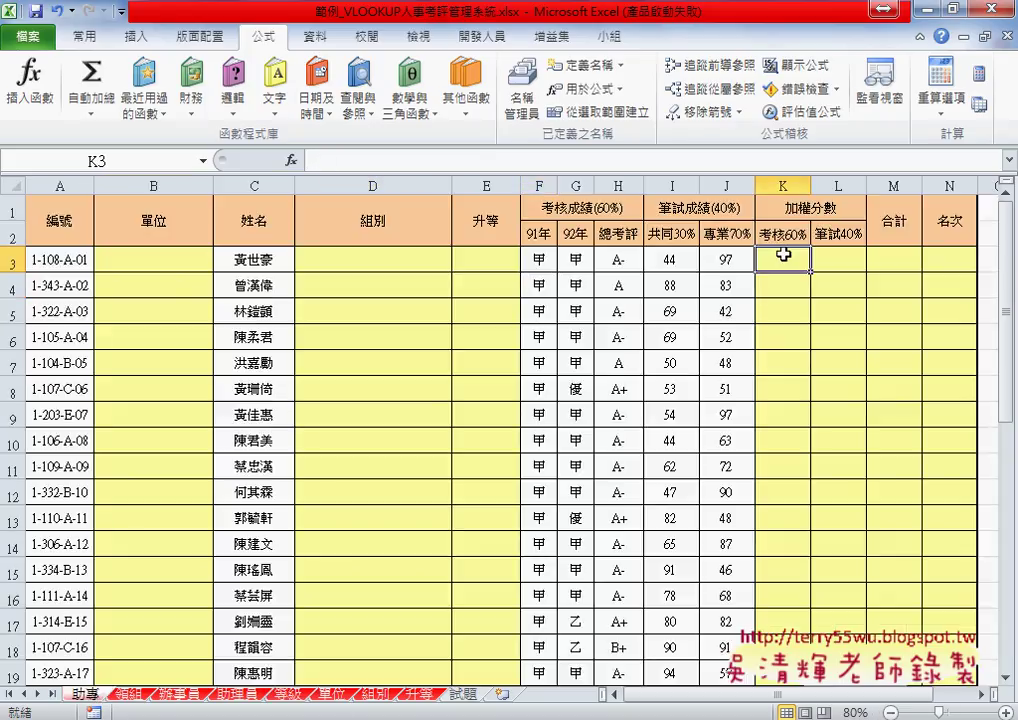
pyautogui.click(540, 259)
pyautogui.click(575, 259)
pyautogui.click(618, 259)
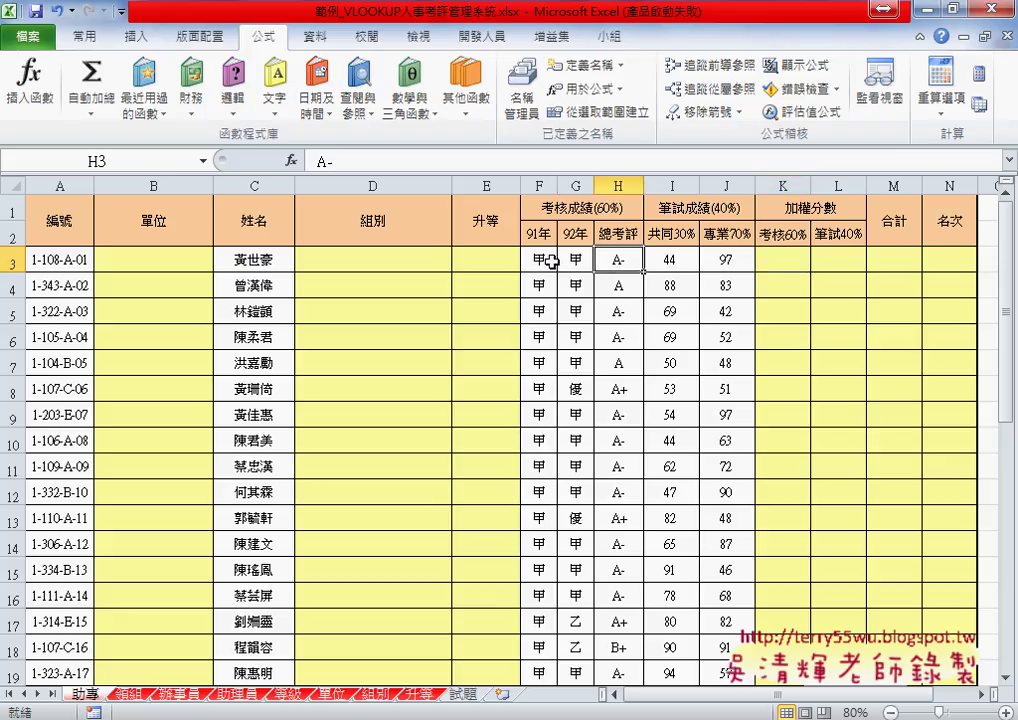
pyautogui.moveTo(551, 260); pyautogui.dragTo(616, 261)
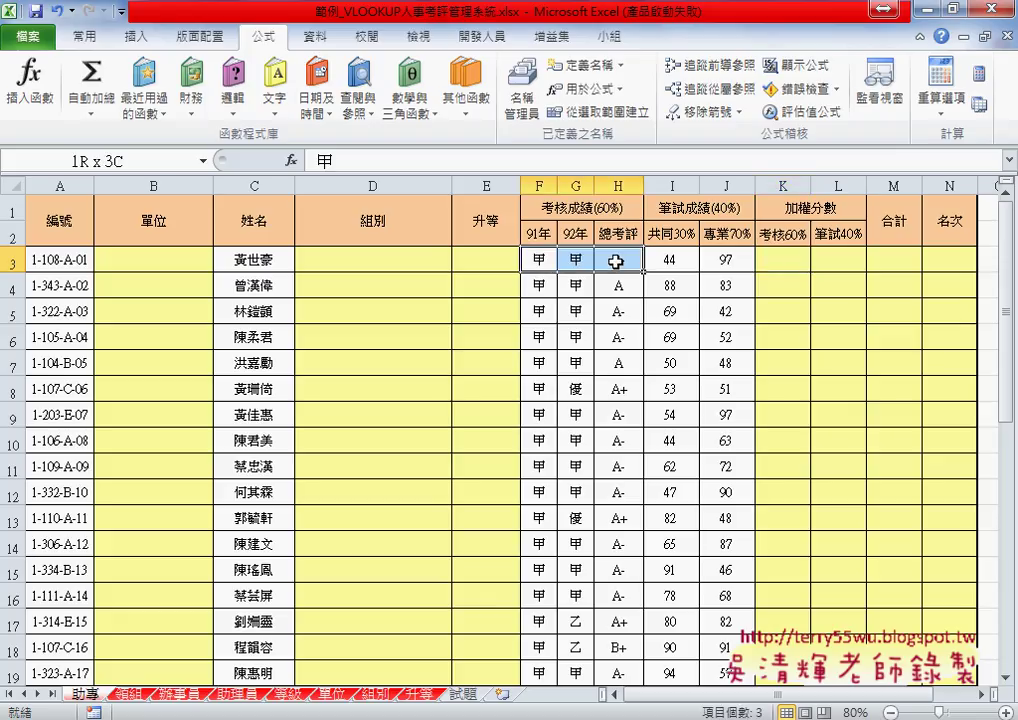
pyautogui.click(541, 260)
pyautogui.click(618, 260)
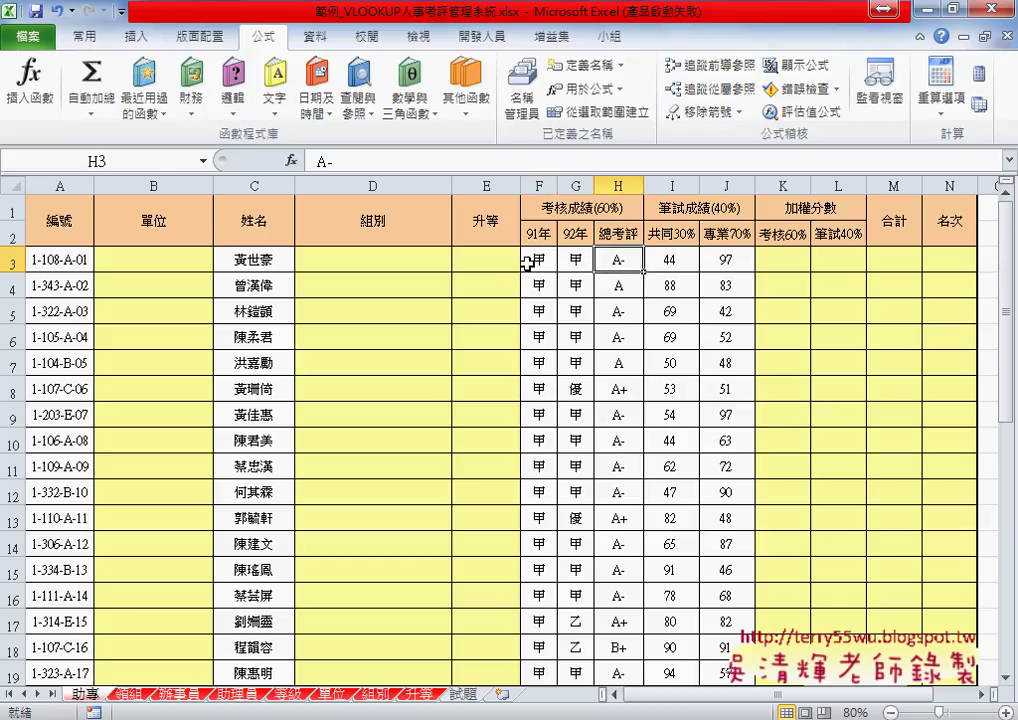
pyautogui.moveTo(527, 262); pyautogui.dragTo(617, 260)
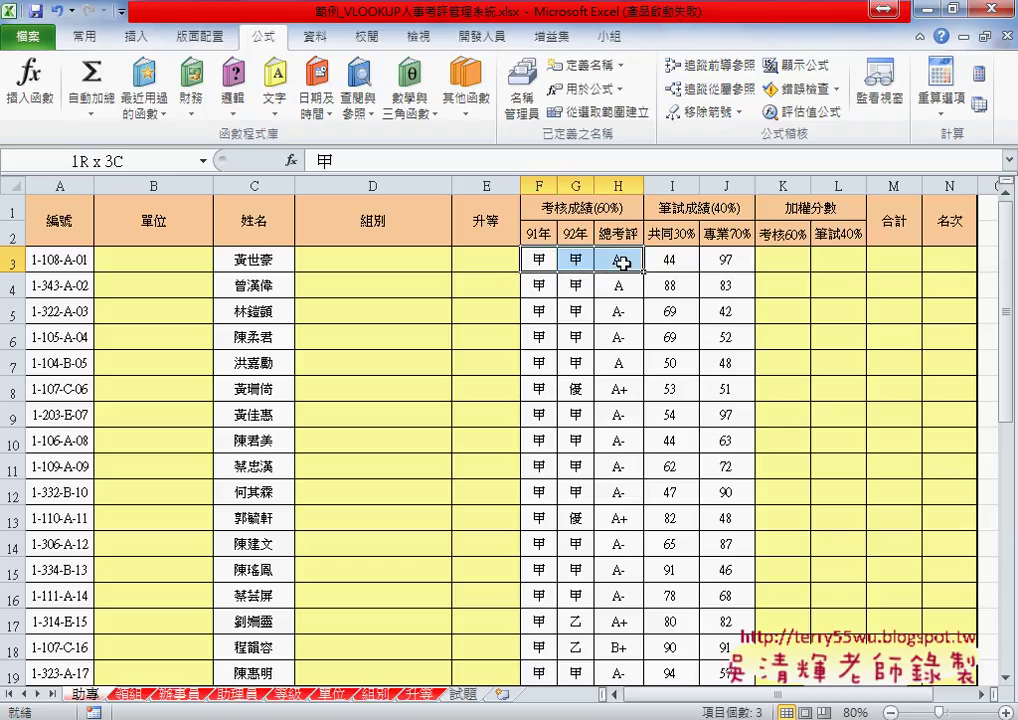
pyautogui.click(800, 259)
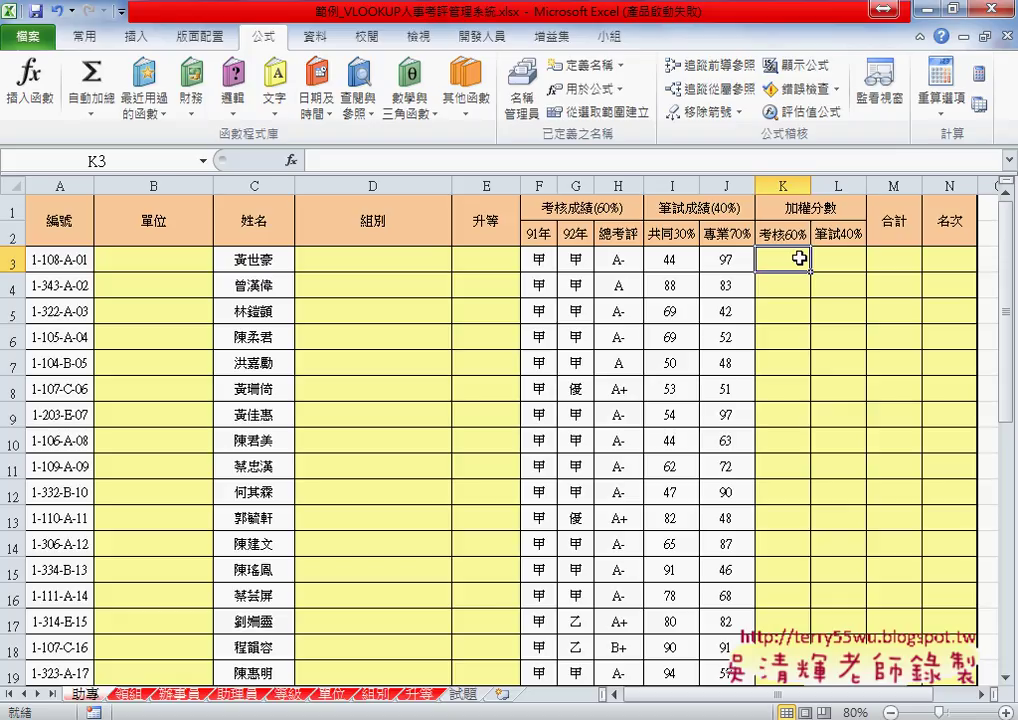
pyautogui.click(537, 260)
pyautogui.click(576, 260)
pyautogui.click(617, 260)
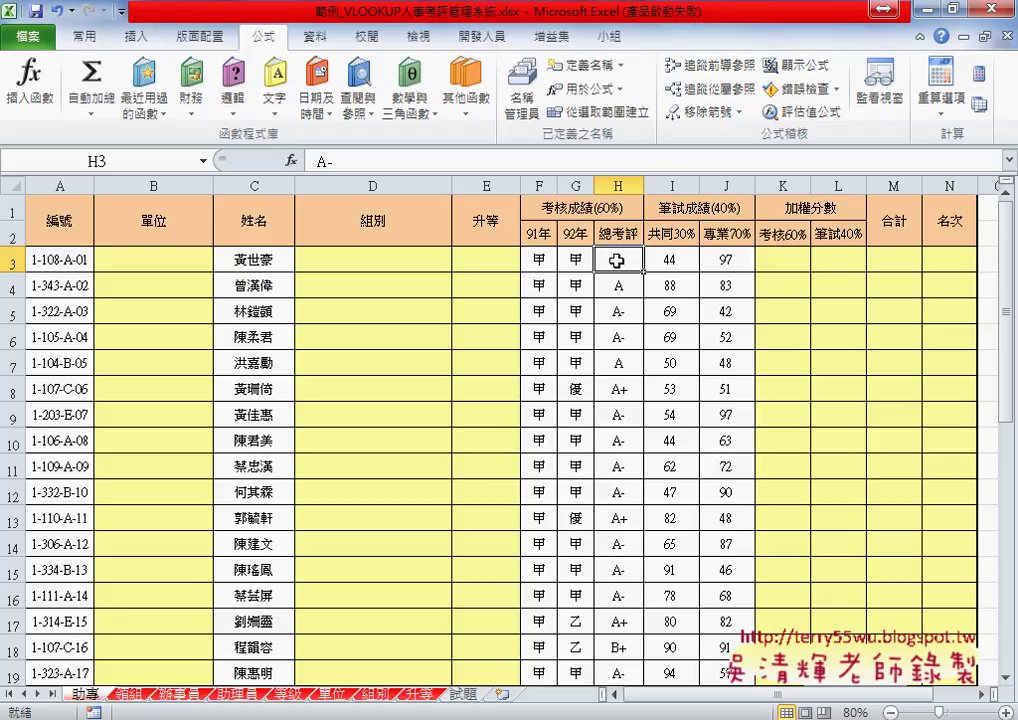
pyautogui.click(540, 260)
pyautogui.click(576, 260)
pyautogui.click(617, 262)
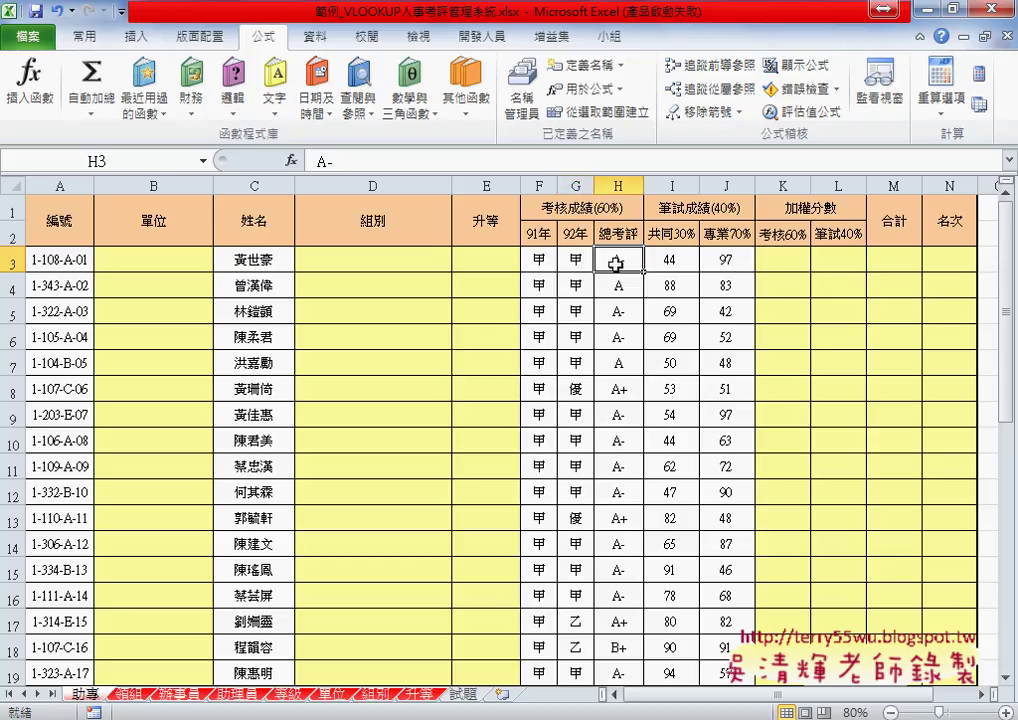
pyautogui.click(780, 258)
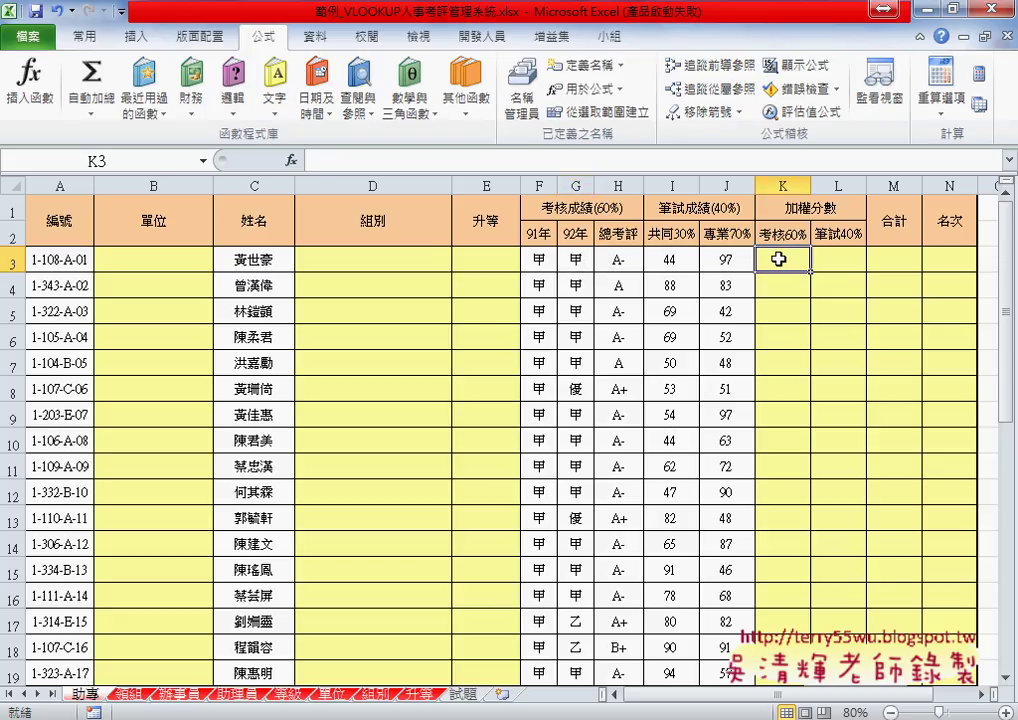
pyautogui.click(828, 260)
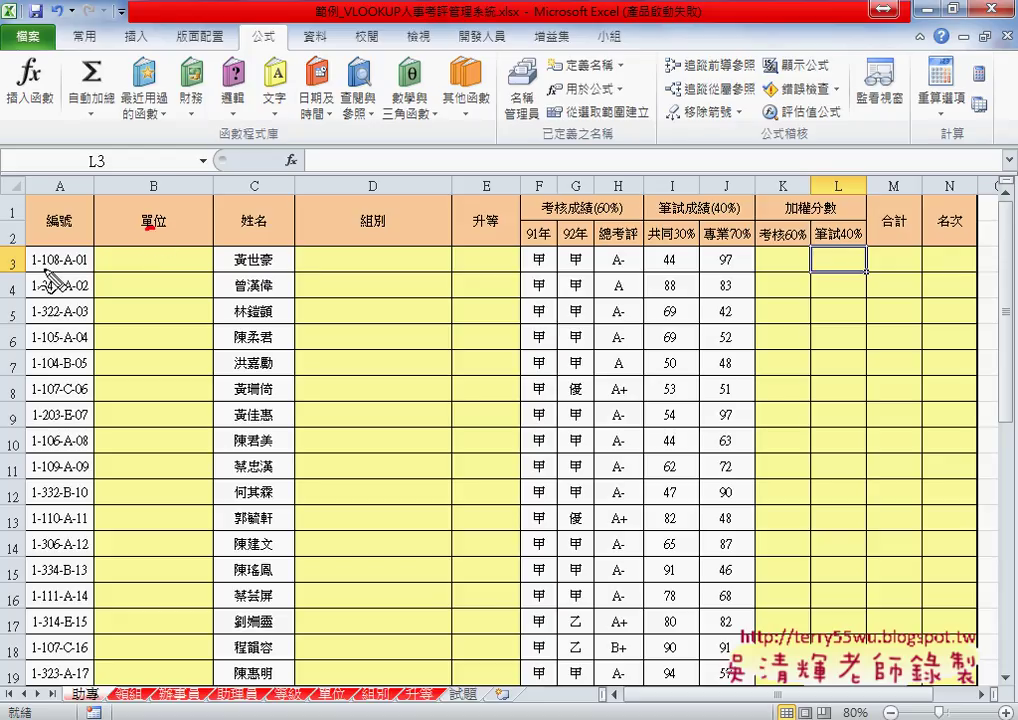
pyautogui.moveTo(42, 268); pyautogui.dragTo(58, 268)
pyautogui.moveTo(361, 227); pyautogui.dragTo(385, 227)
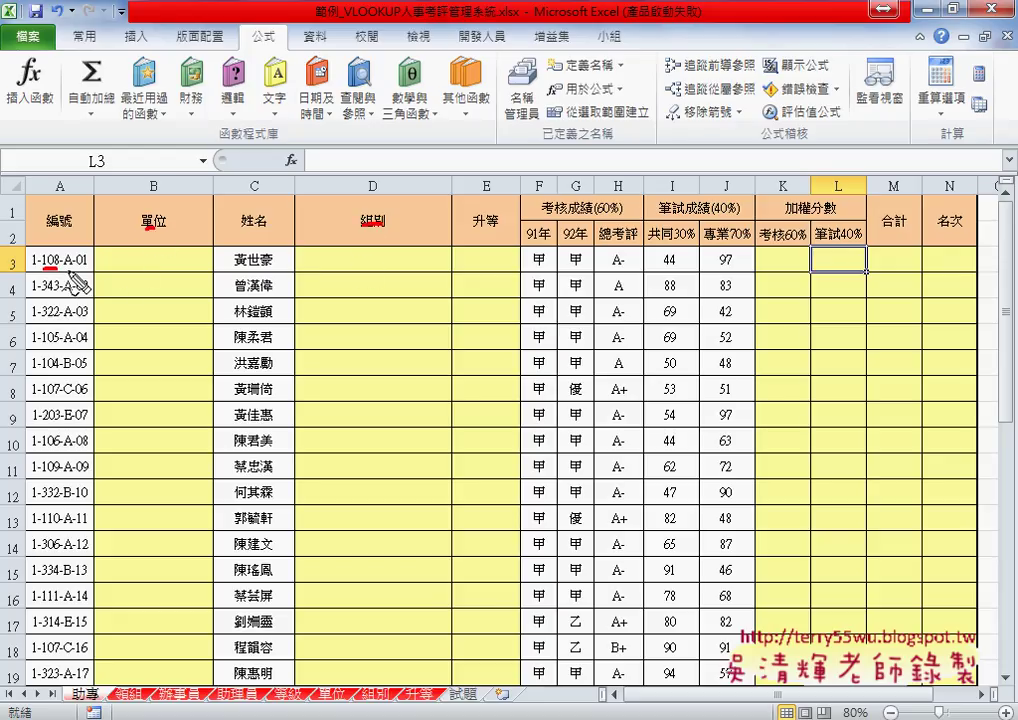
pyautogui.moveTo(62, 268); pyautogui.dragTo(80, 268)
pyautogui.moveTo(474, 228); pyautogui.dragTo(510, 228)
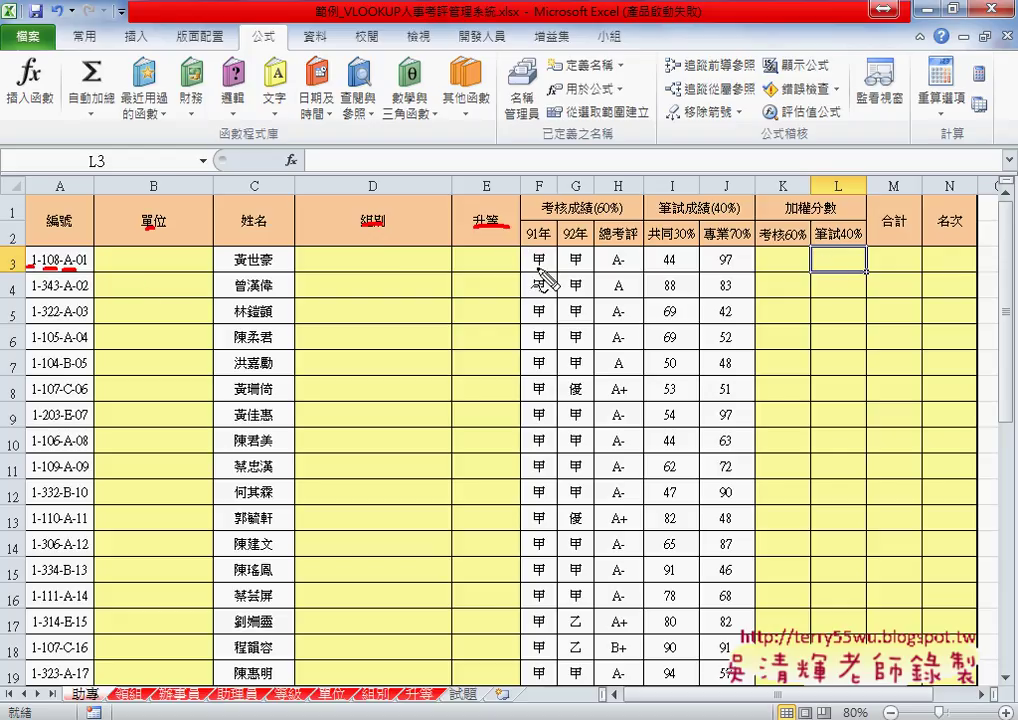
pyautogui.moveTo(548, 252); pyautogui.dragTo(552, 268)
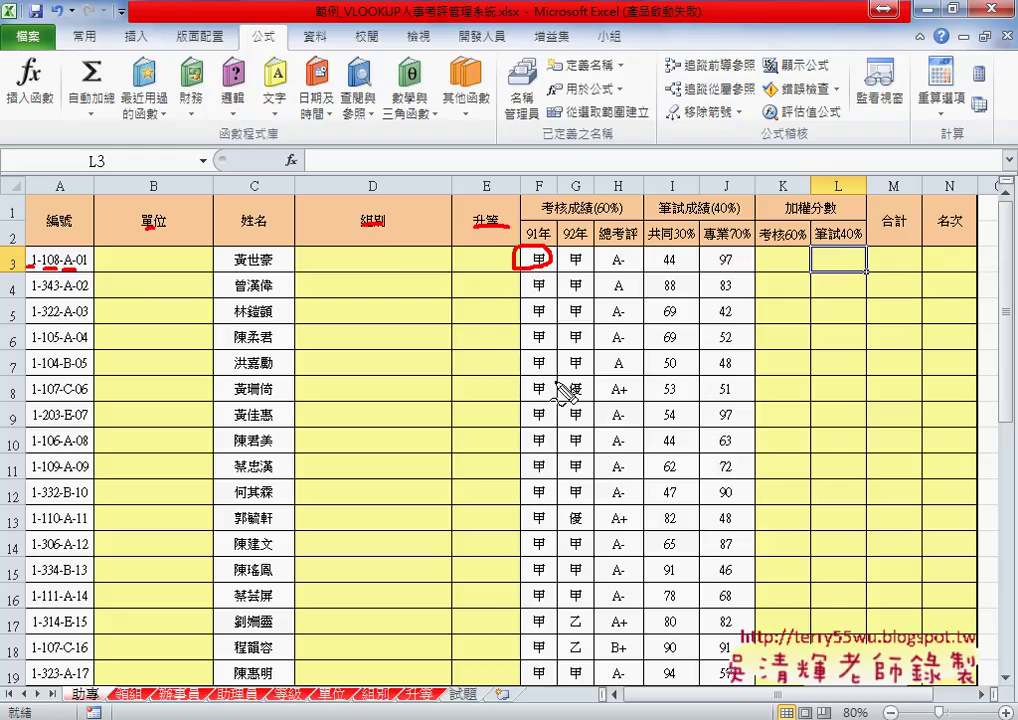
pyautogui.moveTo(584, 252)
pyautogui.mouseDown()
pyautogui.moveTo(580, 268)
pyautogui.moveTo(620, 268)
pyautogui.mouseUp()
pyautogui.moveTo(555, 262)
pyautogui.mouseDown()
pyautogui.moveTo(640, 258)
pyautogui.moveTo(618, 298)
pyautogui.mouseUp()
pyautogui.moveTo(618, 237); pyautogui.dragTo(772, 238)
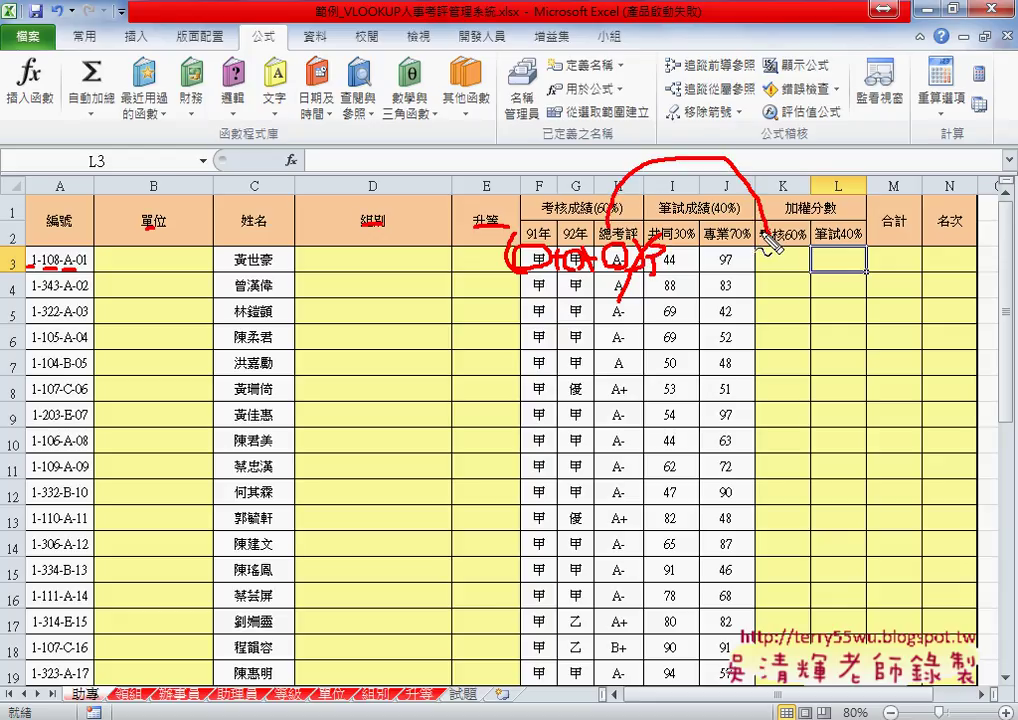
pyautogui.moveTo(828, 256); pyautogui.dragTo(862, 258)
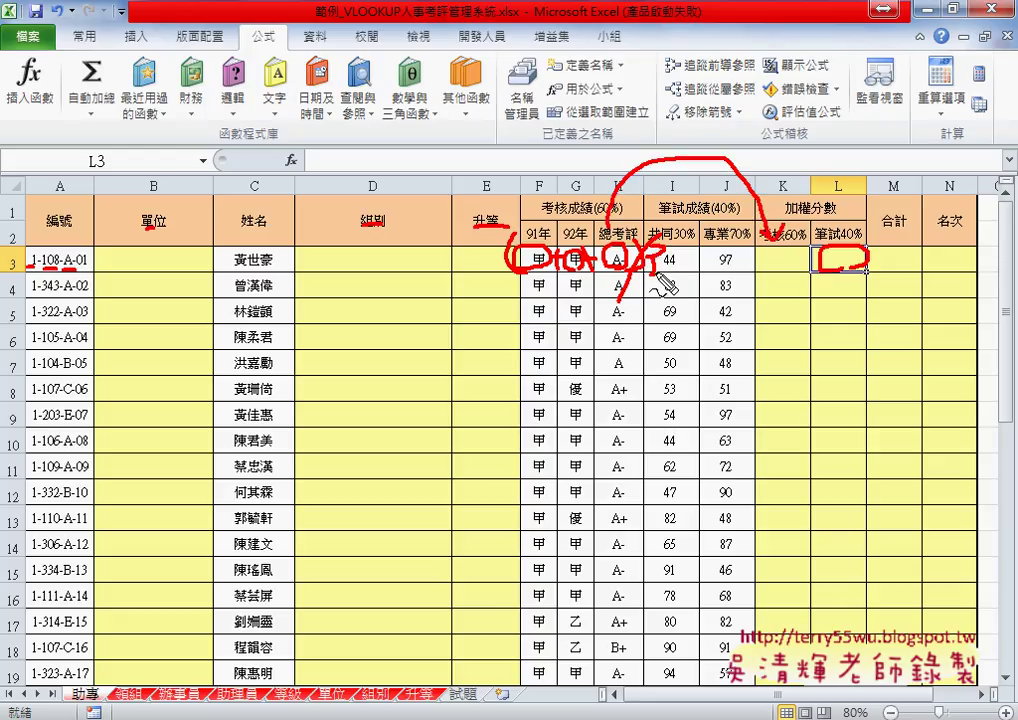
pyautogui.moveTo(690, 256)
pyautogui.mouseDown()
pyautogui.moveTo(750, 237)
pyautogui.moveTo(711, 272)
pyautogui.moveTo(806, 270)
pyautogui.mouseUp()
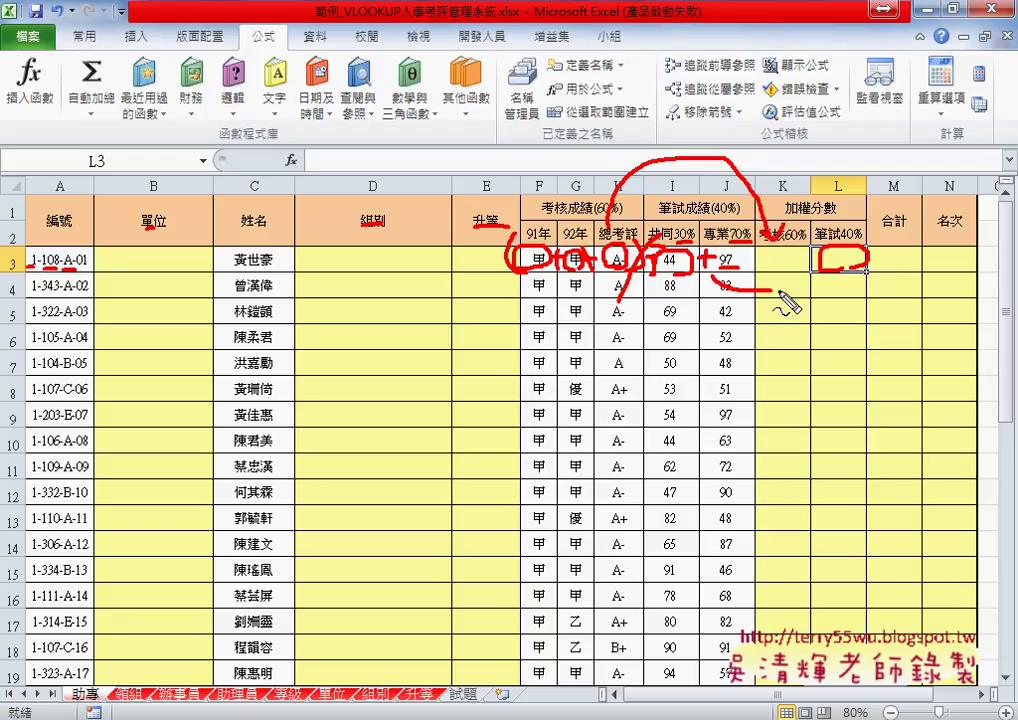
pyautogui.moveTo(876, 258); pyautogui.dragTo(958, 256)
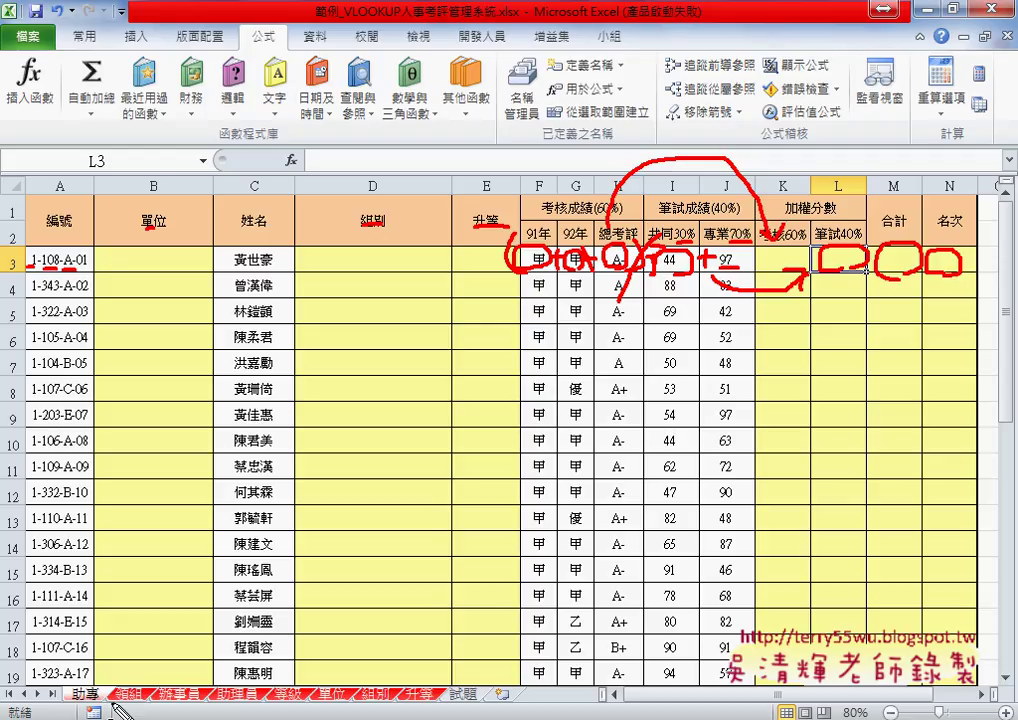
pyautogui.moveTo(122, 668); pyautogui.dragTo(115, 705)
pyautogui.moveTo(170, 672); pyautogui.dragTo(193, 700)
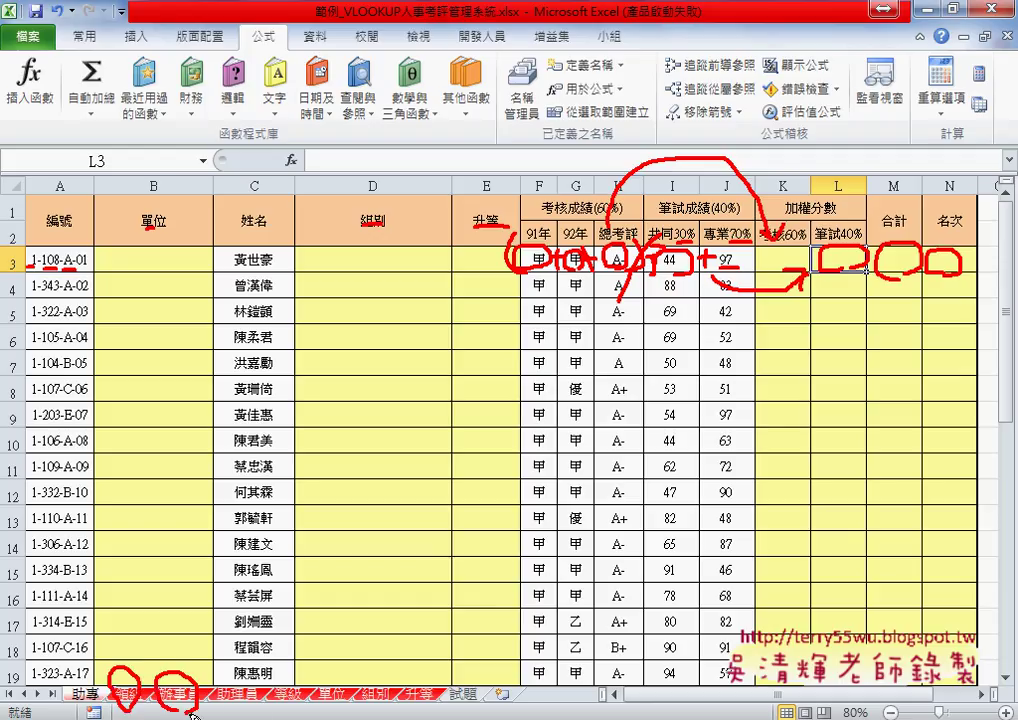
pyautogui.moveTo(262, 688); pyautogui.dragTo(248, 713)
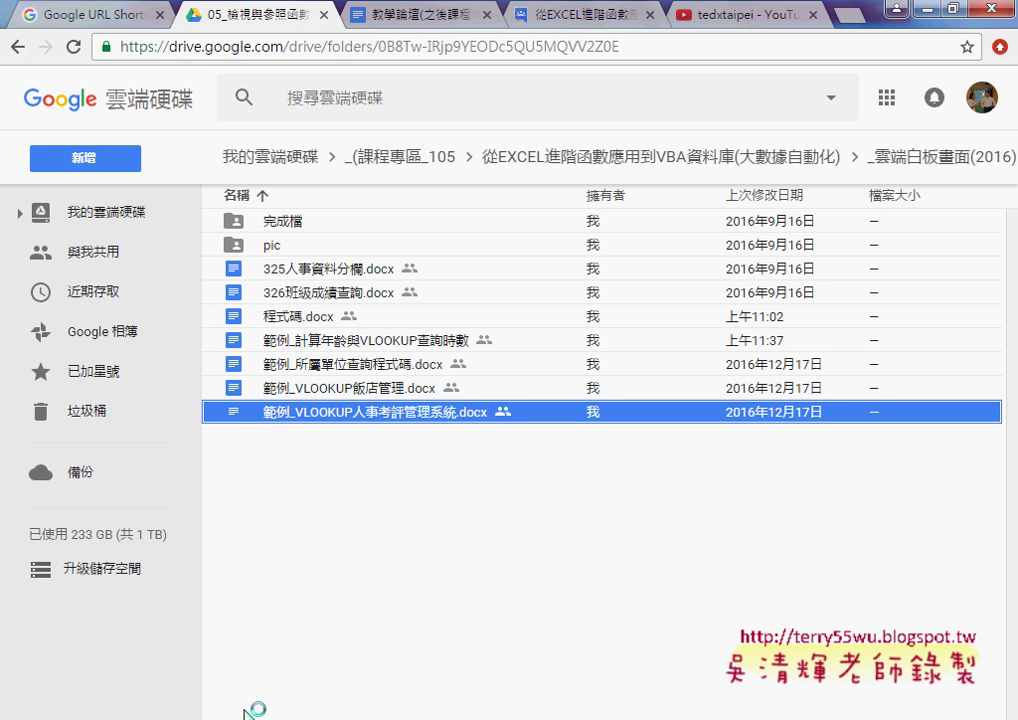
# Open the 範例_VLOOKUP人事考評管理系統.docx guide from Google Drive, then return to Excel.
pyautogui.moveTo(935, 141); pyautogui.dragTo(900, 140)
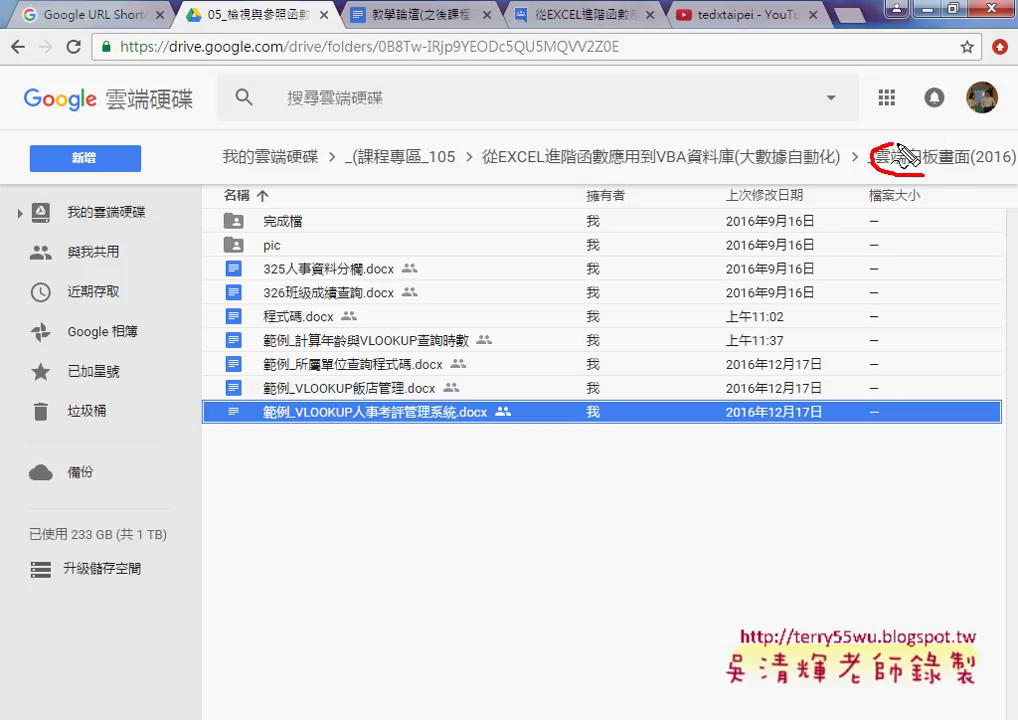
pyautogui.moveTo(272, 398); pyautogui.dragTo(338, 437)
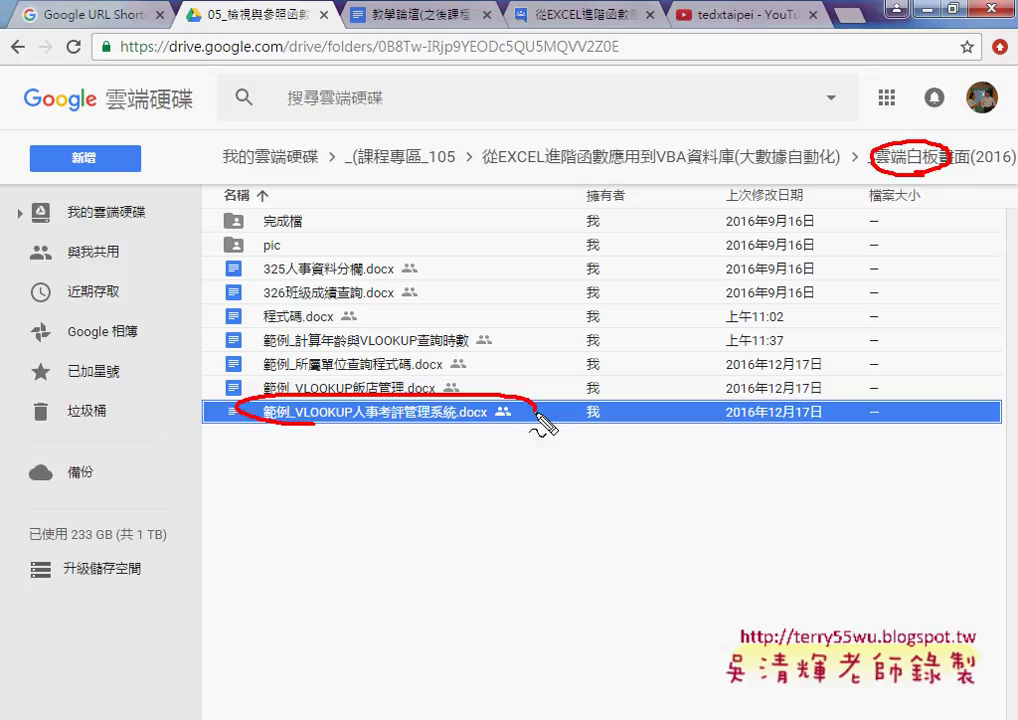
pyautogui.doubleClick(345, 418)
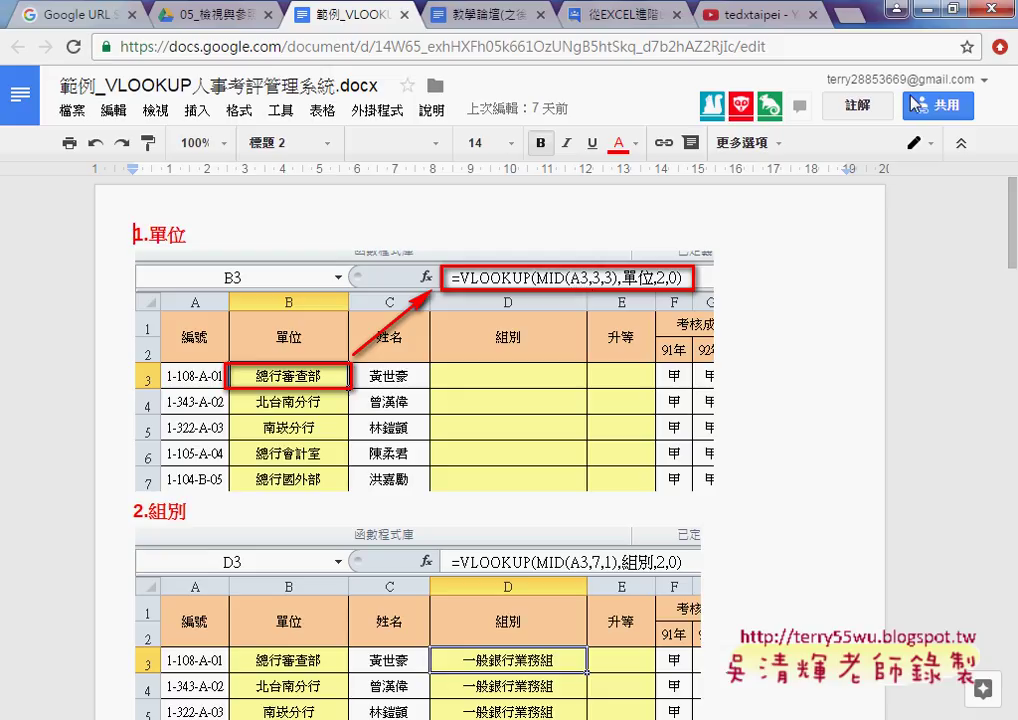
pyautogui.click(930, 15)
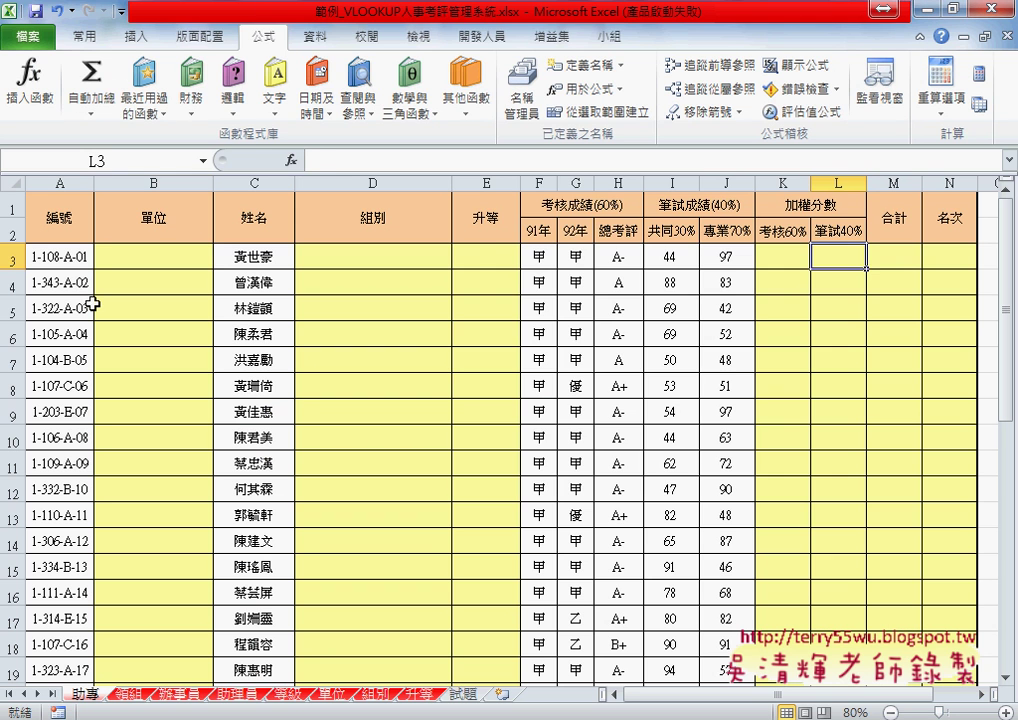
# Build =MID(A3,3,3) in B3 from the Text functions to extract unit code 108.
pyautogui.click(145, 252)
pyautogui.click(291, 160)
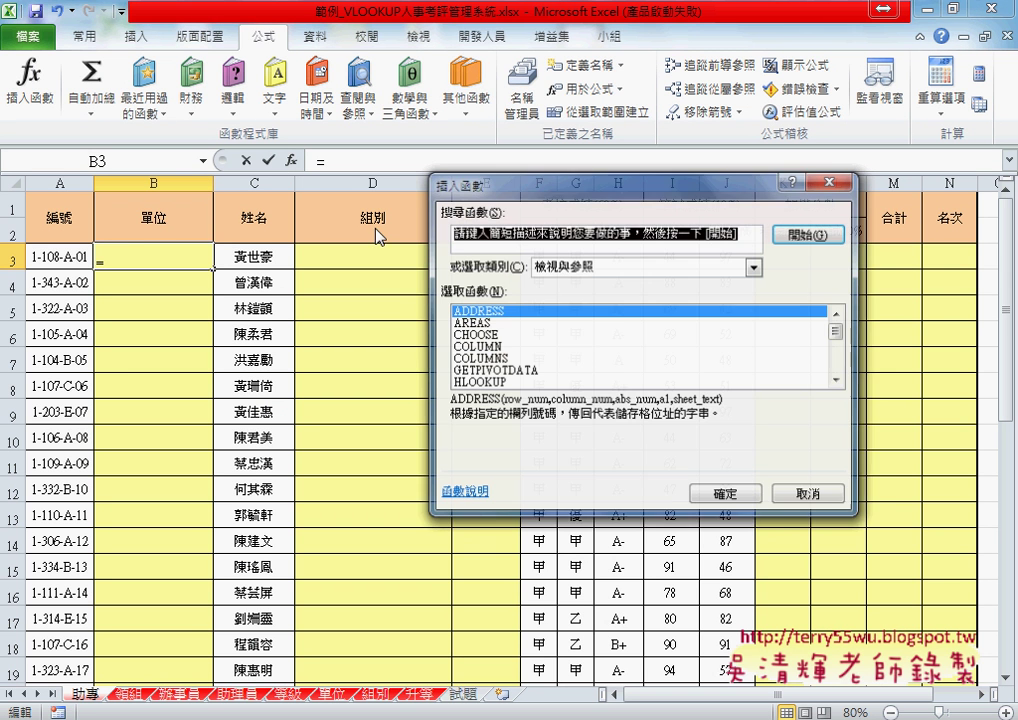
pyautogui.click(624, 272)
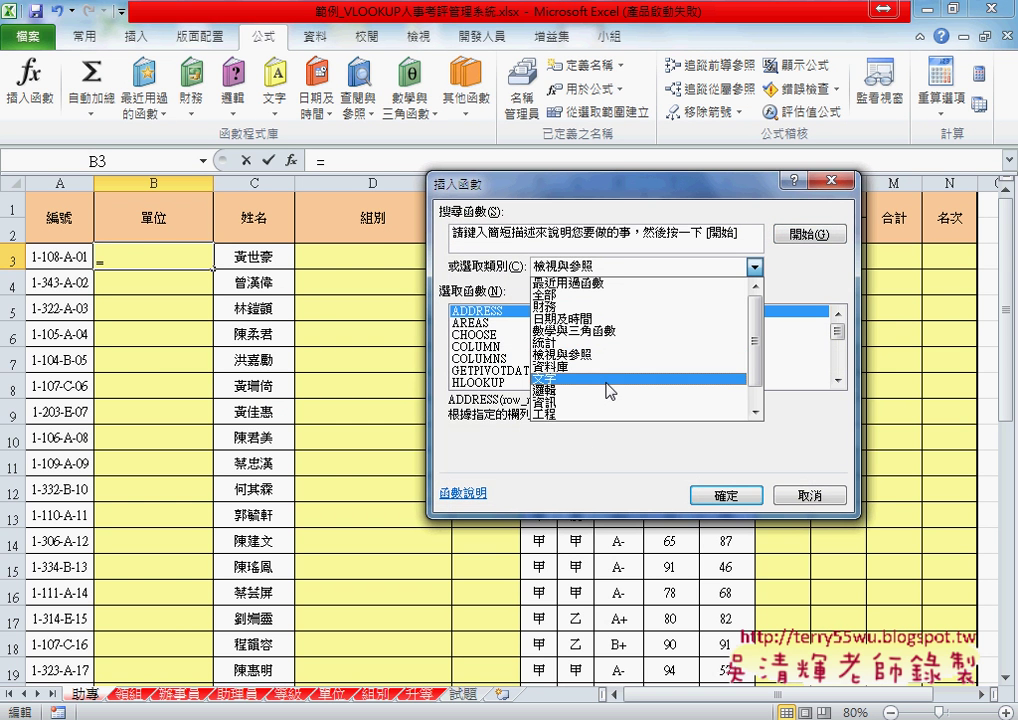
pyautogui.click(562, 378)
pyautogui.moveTo(844, 331); pyautogui.dragTo(842, 349)
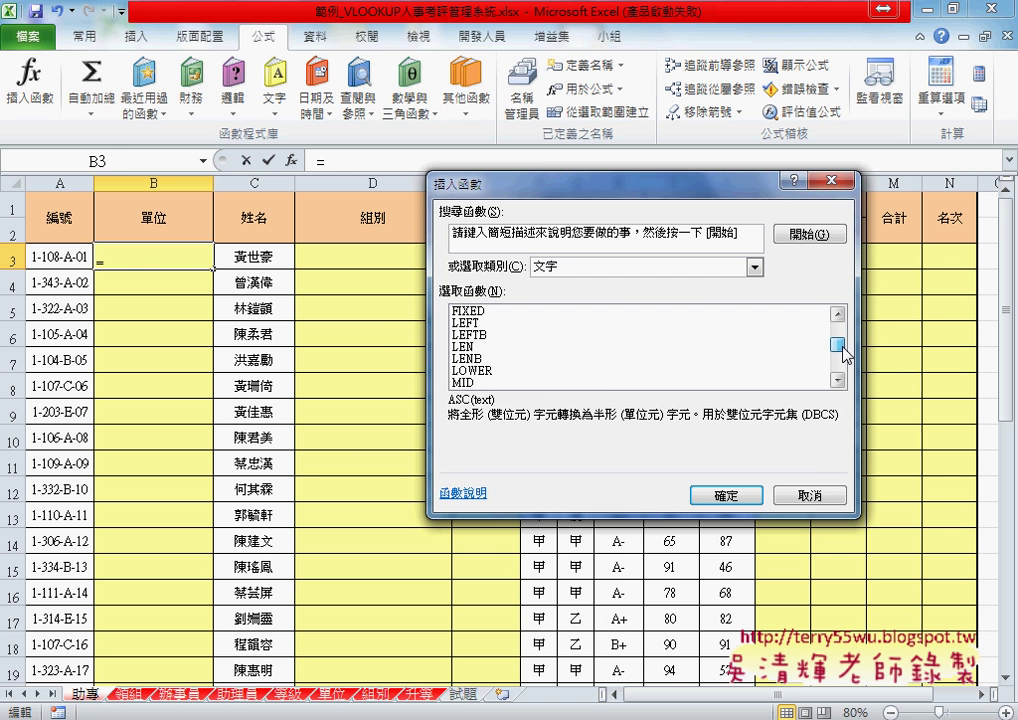
pyautogui.doubleClick(490, 382)
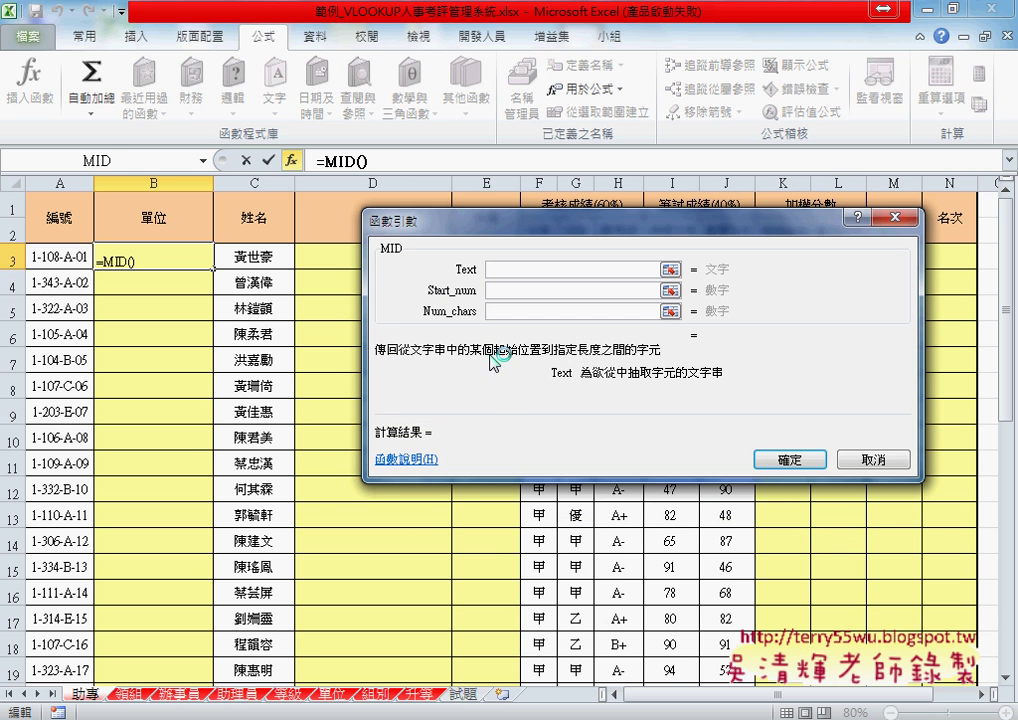
pyautogui.click(50, 257)
pyautogui.click(511, 290)
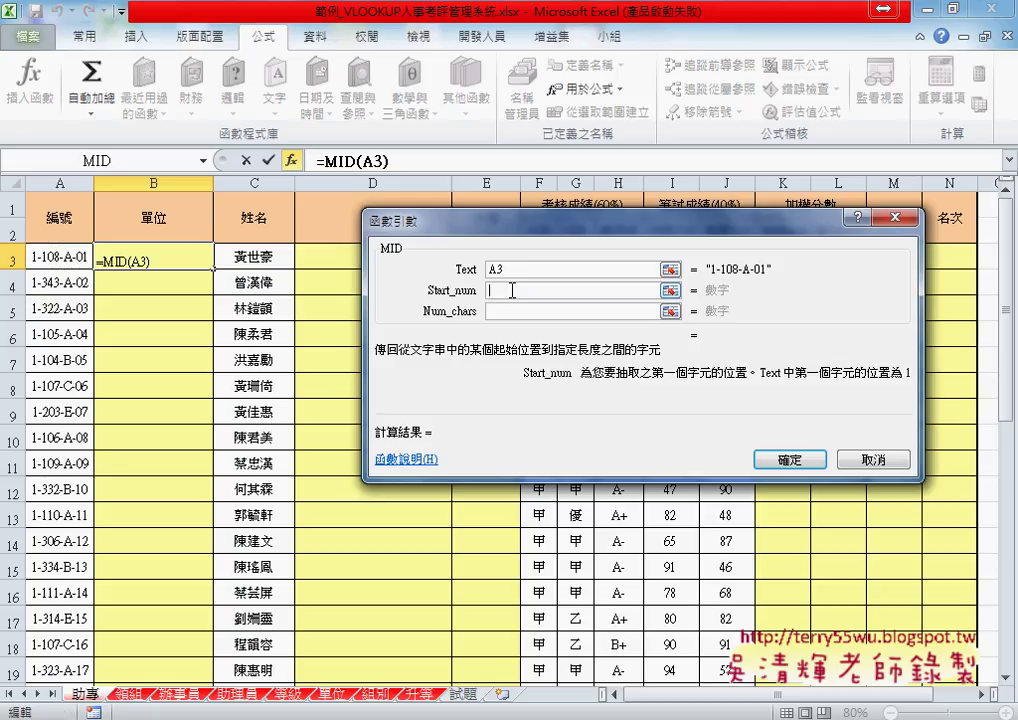
pyautogui.write('3')
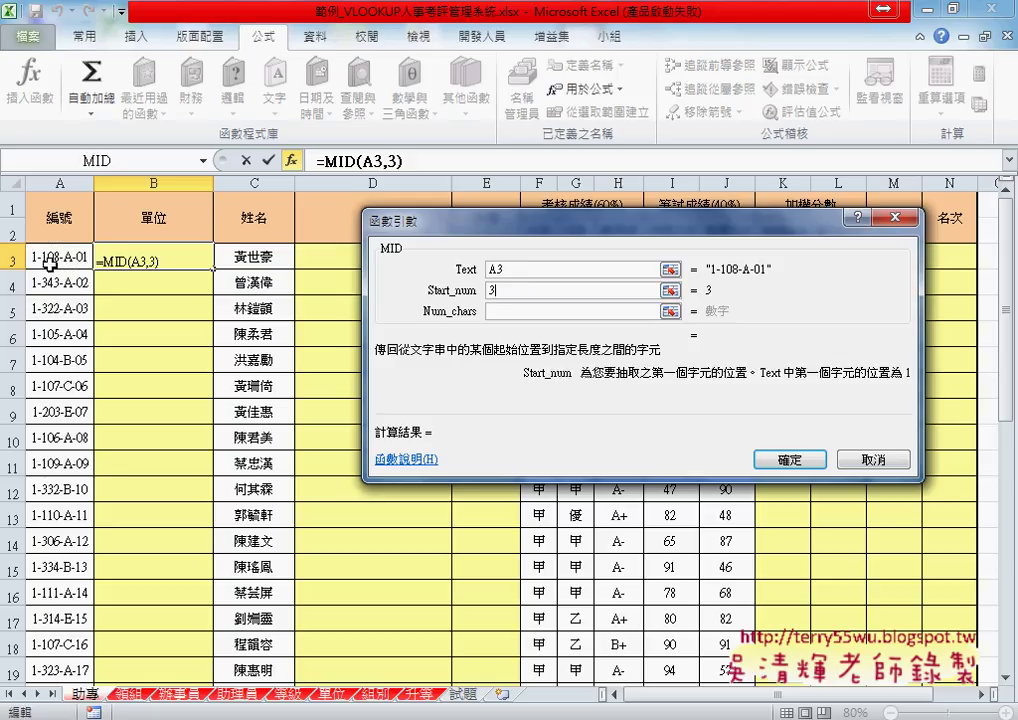
pyautogui.click(504, 309)
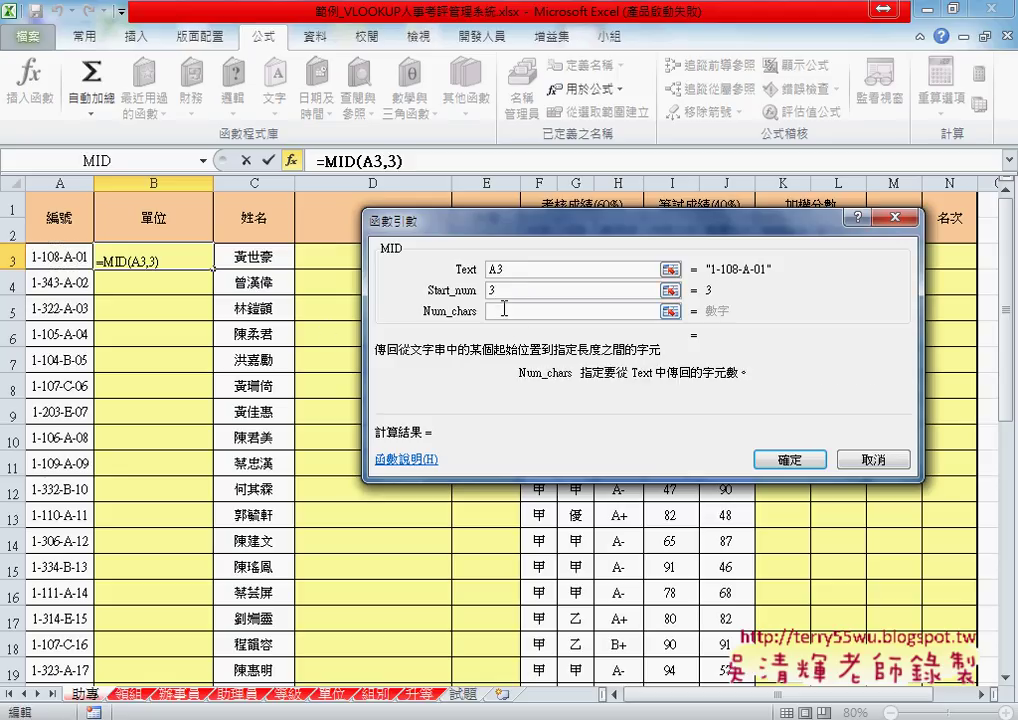
pyautogui.write('3')
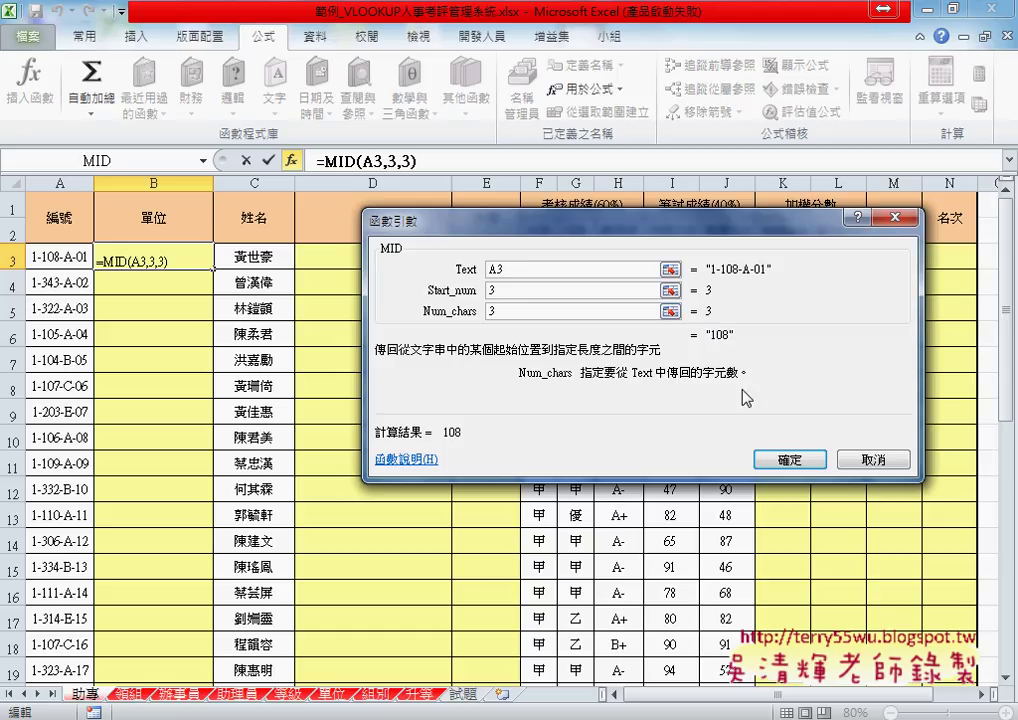
pyautogui.click(790, 459)
# Cut the MID(A3,3,3) expression from the formula bar, leaving only '=' in B3.
pyautogui.moveTo(343, 161); pyautogui.dragTo(402, 161)
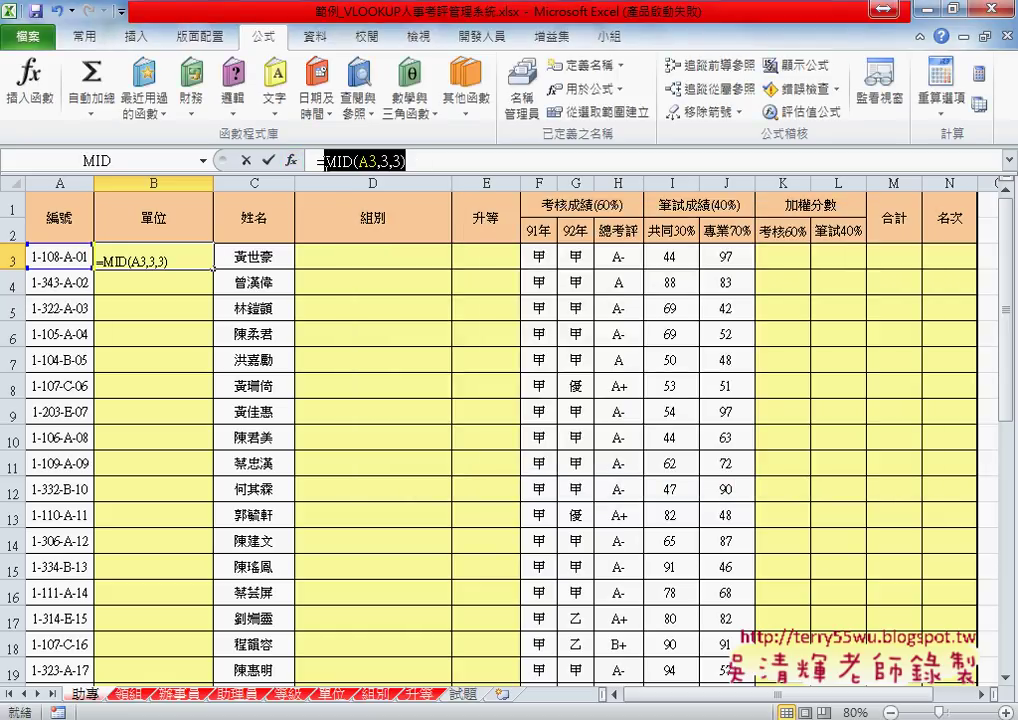
pyautogui.rightClick(345, 164)
pyautogui.click(368, 174)
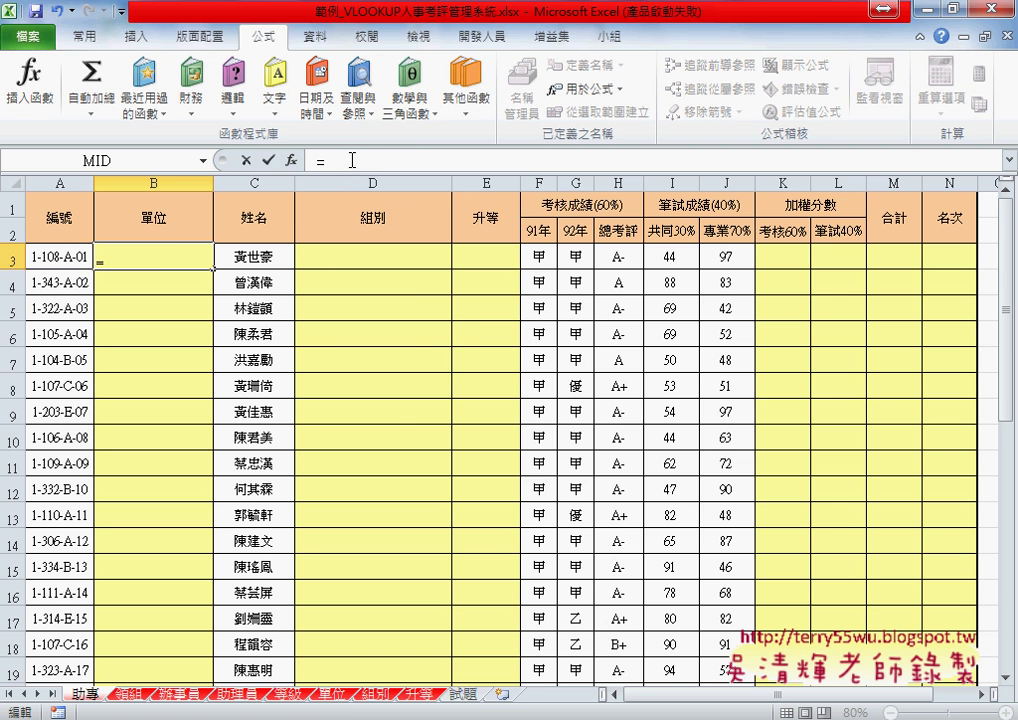
# Insert VLOOKUP in B3 with the pasted MID(A3,3,3) as its lookup value.
pyautogui.click(290, 160)
pyautogui.click(648, 268)
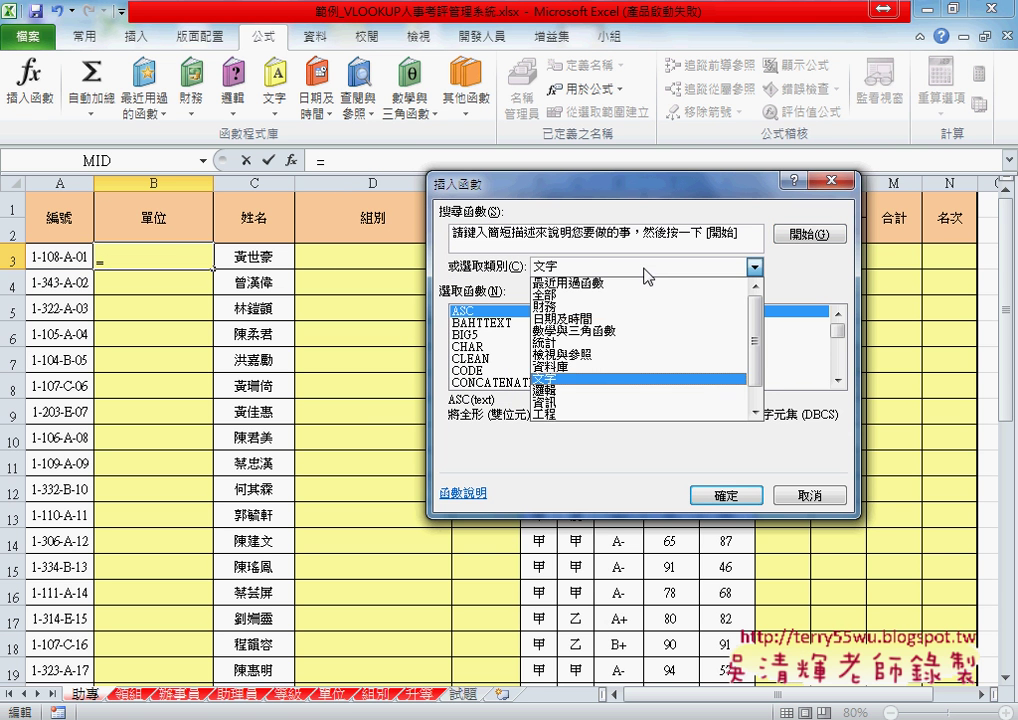
pyautogui.click(648, 354)
pyautogui.moveTo(840, 332); pyautogui.dragTo(845, 372)
pyautogui.doubleClick(490, 381)
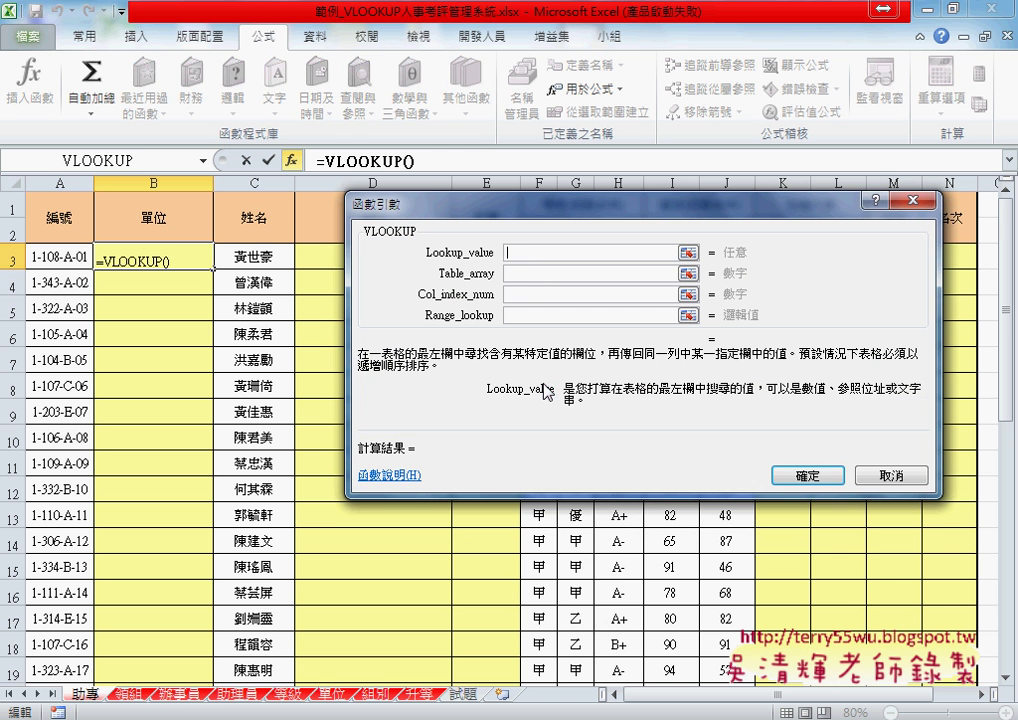
pyautogui.rightClick(527, 253)
pyautogui.click(568, 309)
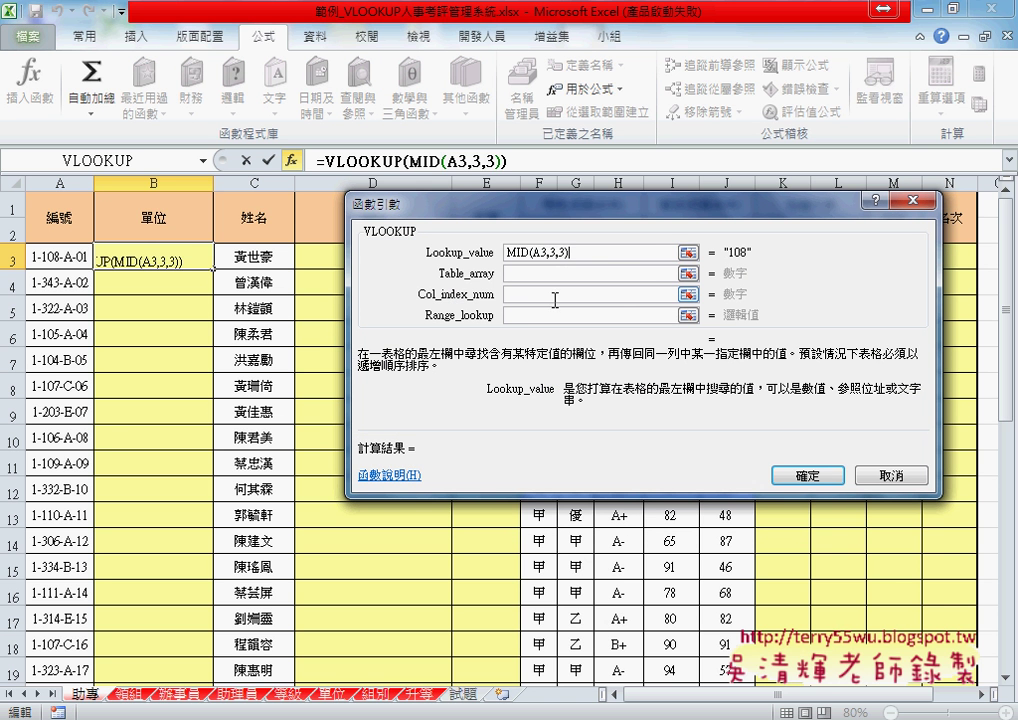
pyautogui.moveTo(574, 252); pyautogui.dragTo(507, 250)
# Finish the VLOOKUP with table 單位, column 2 and match 0, then fill it down column B.
pyautogui.click(534, 276)
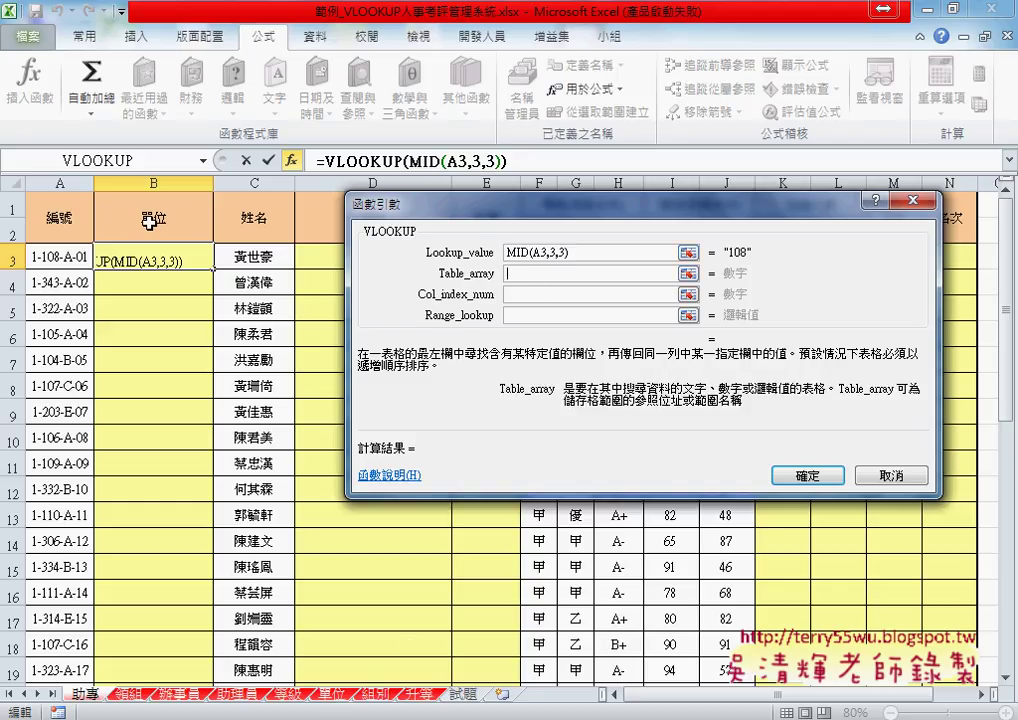
pyautogui.press('F3')
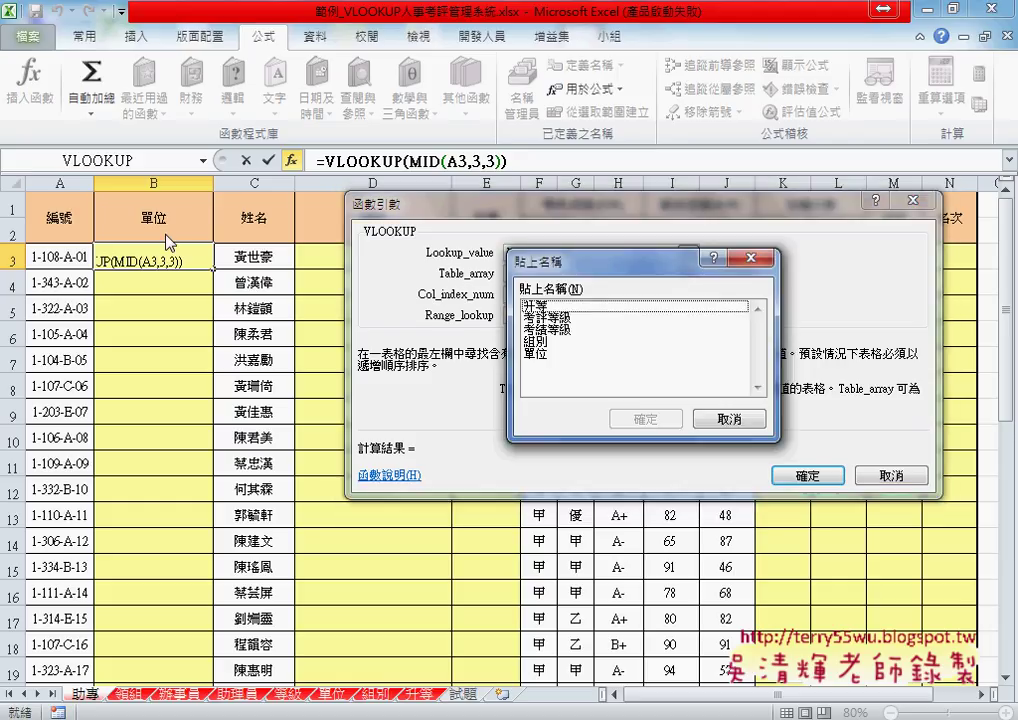
pyautogui.doubleClick(532, 354)
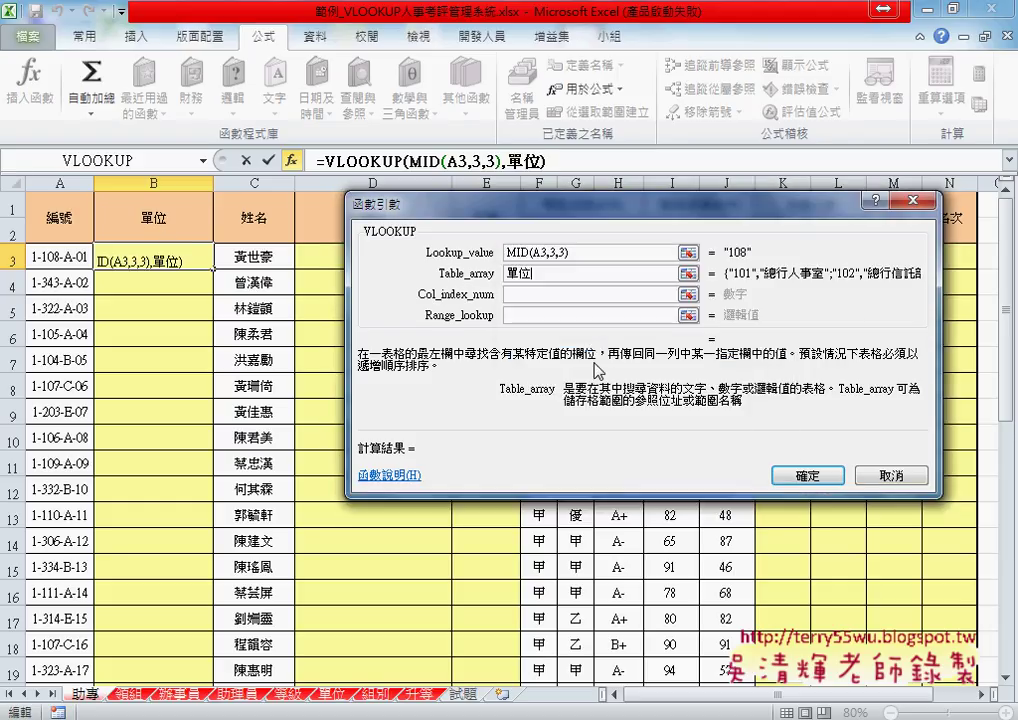
pyautogui.click(535, 295)
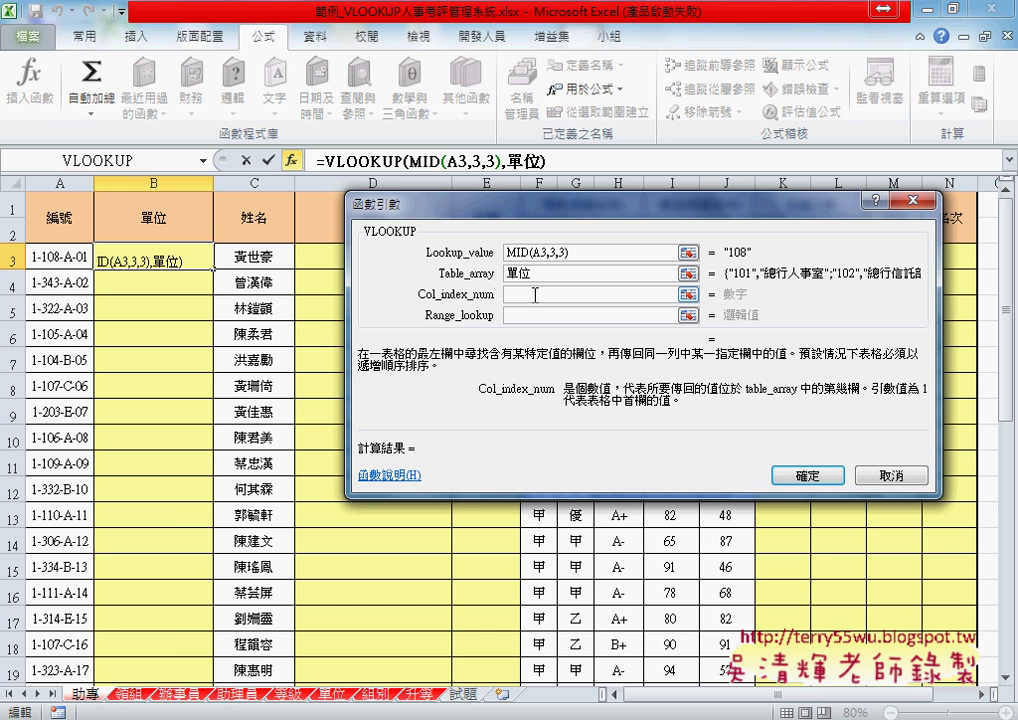
pyautogui.click(532, 280)
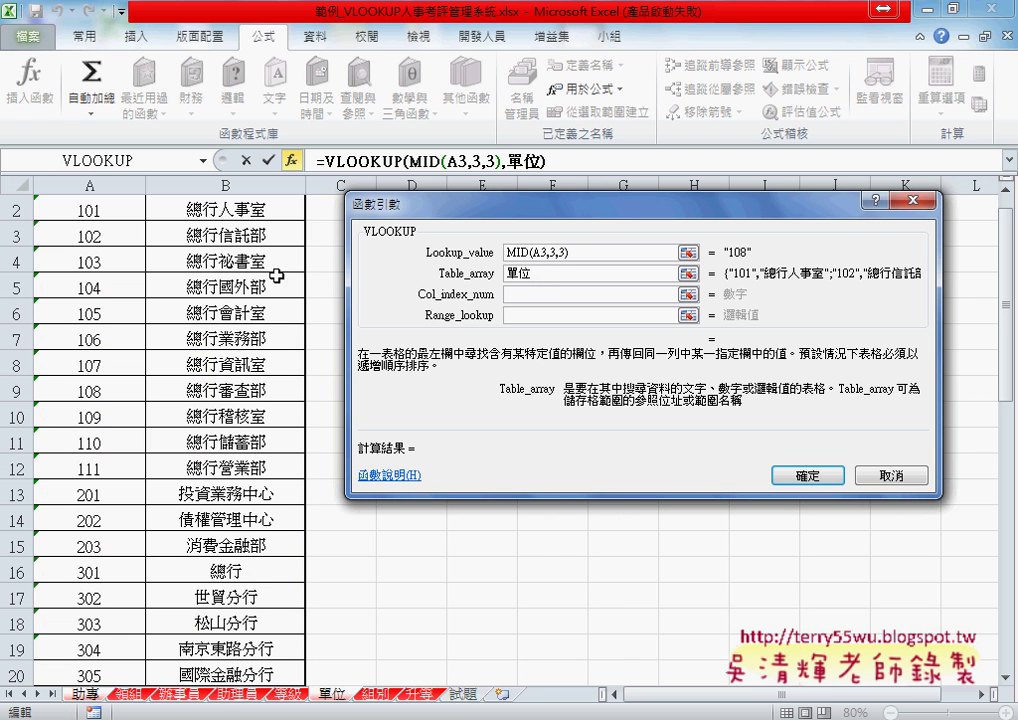
pyautogui.click(549, 294)
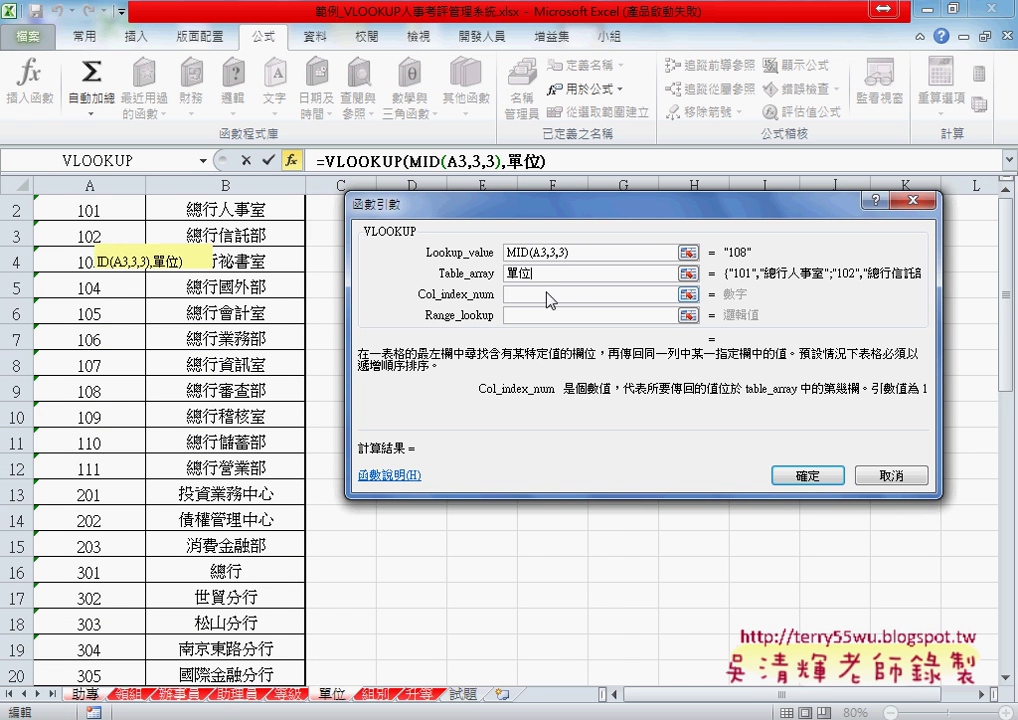
pyautogui.write('2')
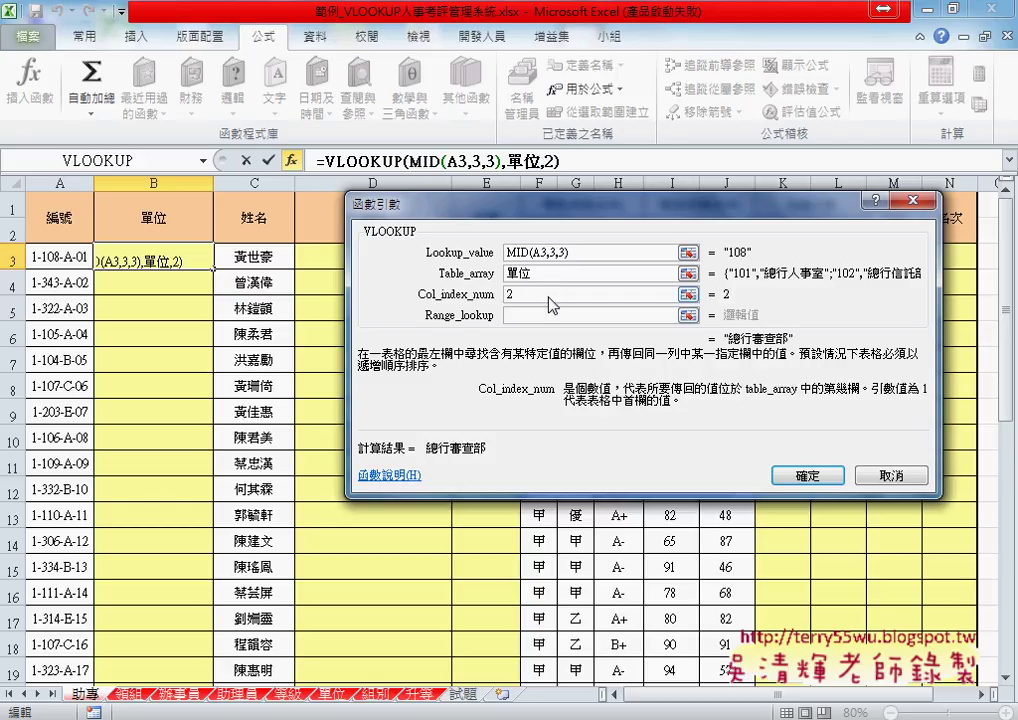
pyautogui.click(544, 318)
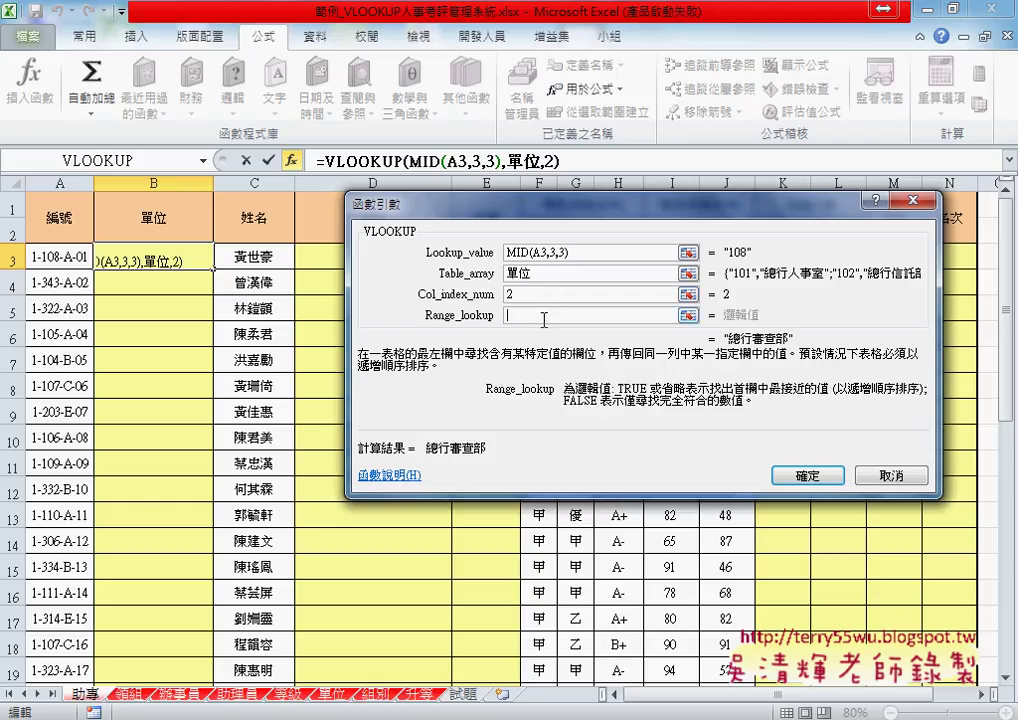
pyautogui.write('0')
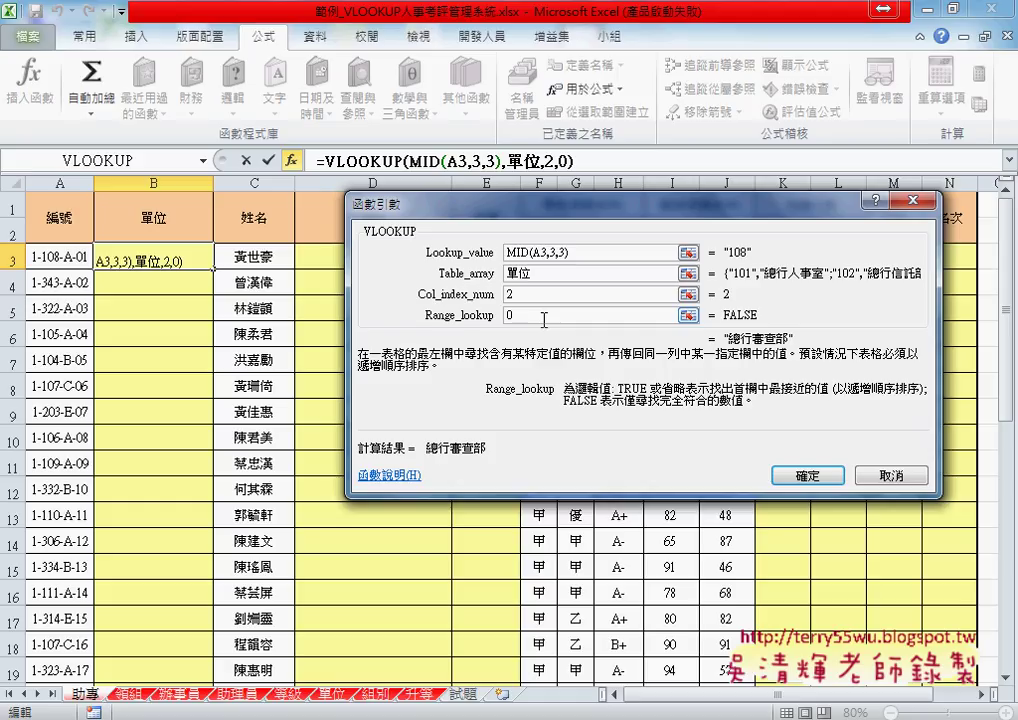
pyautogui.click(808, 476)
pyautogui.doubleClick(213, 270)
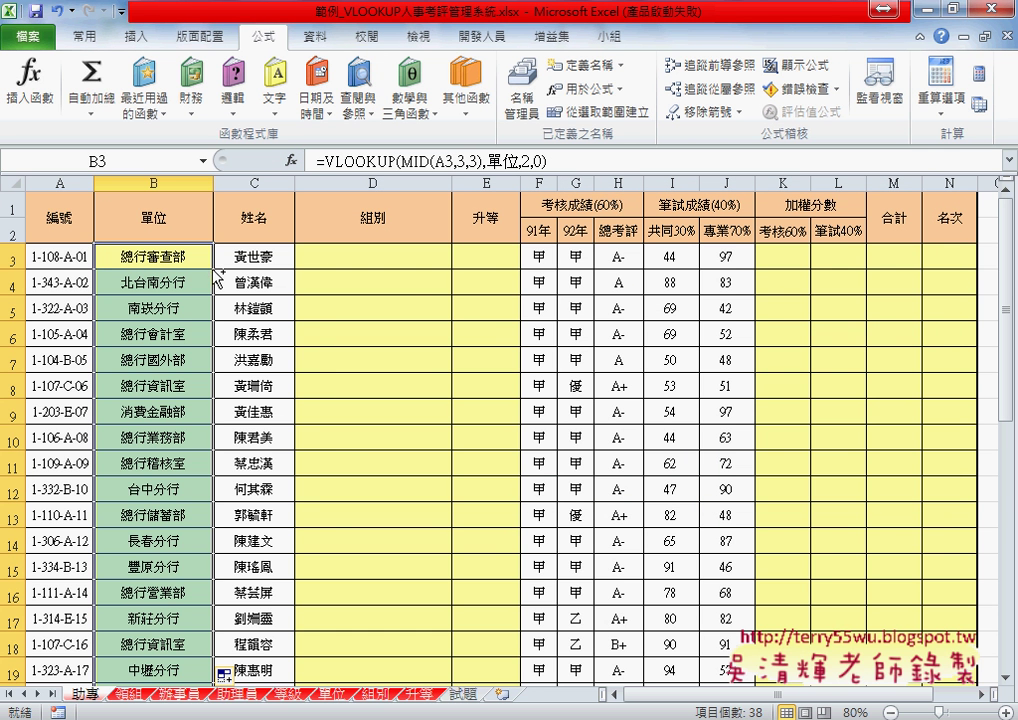
pyautogui.hotkey('ctrl', 'z')
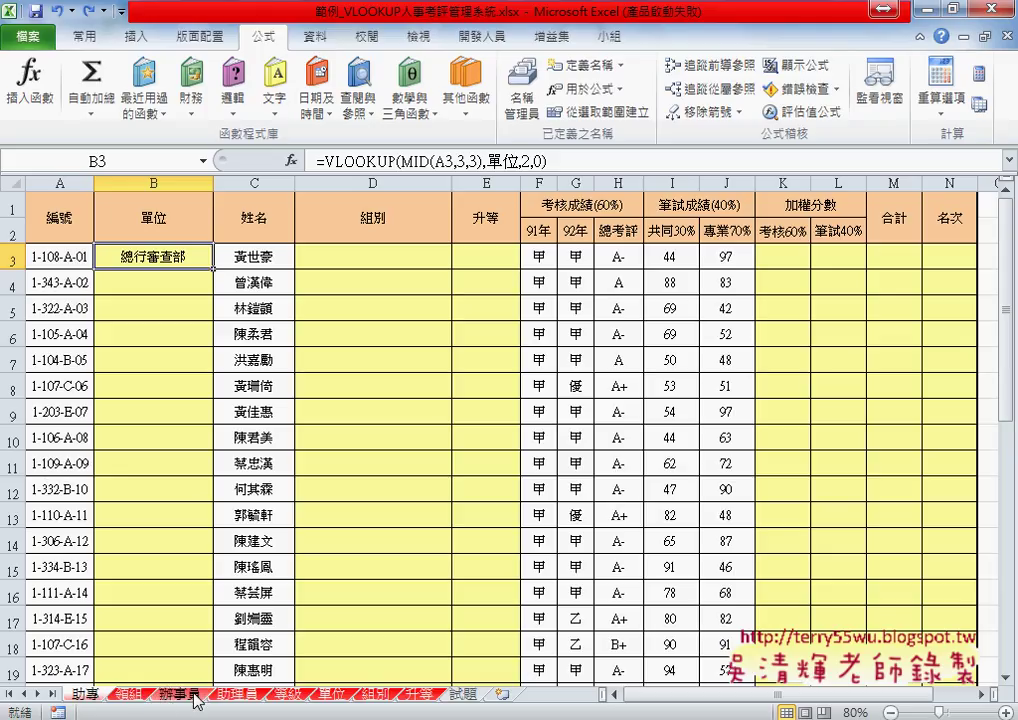
pyautogui.click(130, 696)
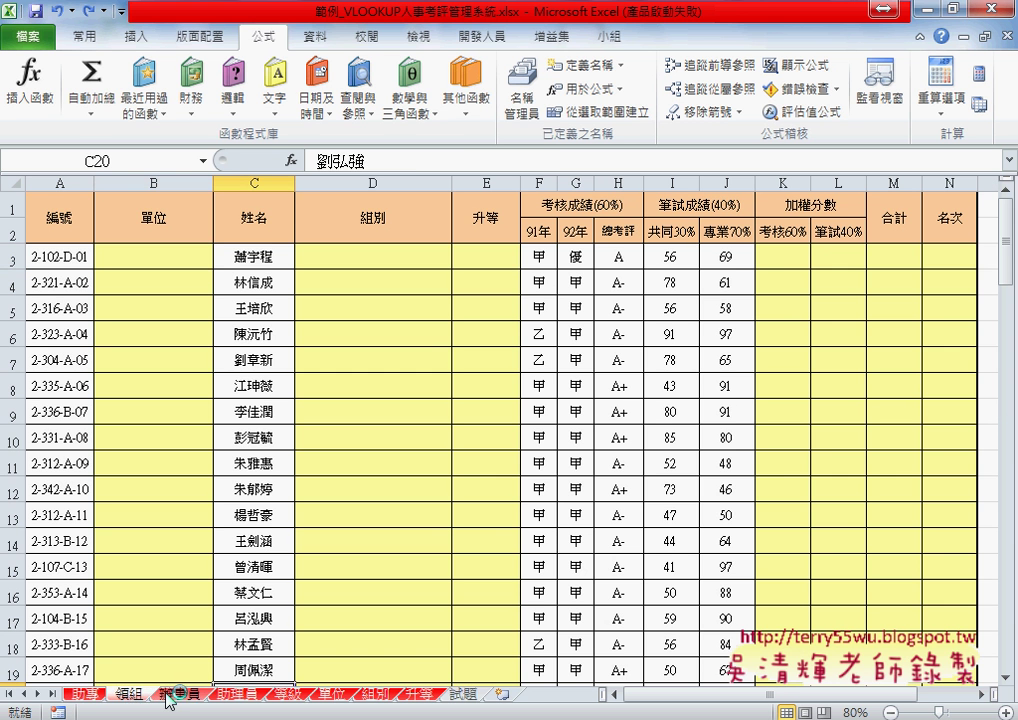
pyautogui.click(170, 695)
pyautogui.click(90, 696)
pyautogui.click(63, 258)
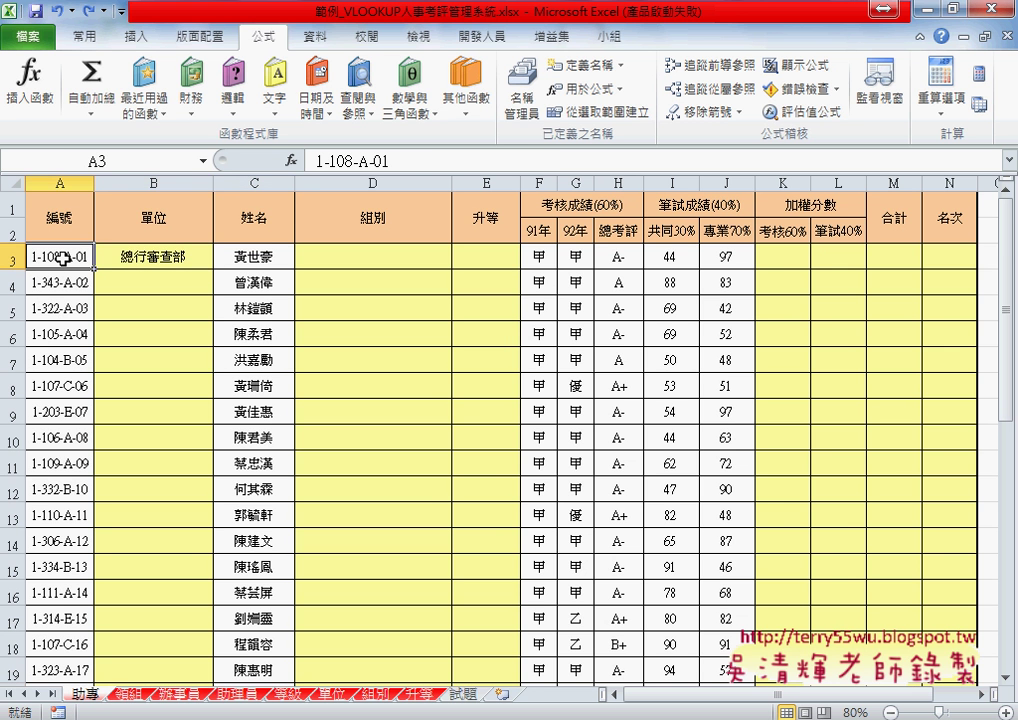
pyautogui.hotkey('ctrl', 'Down')
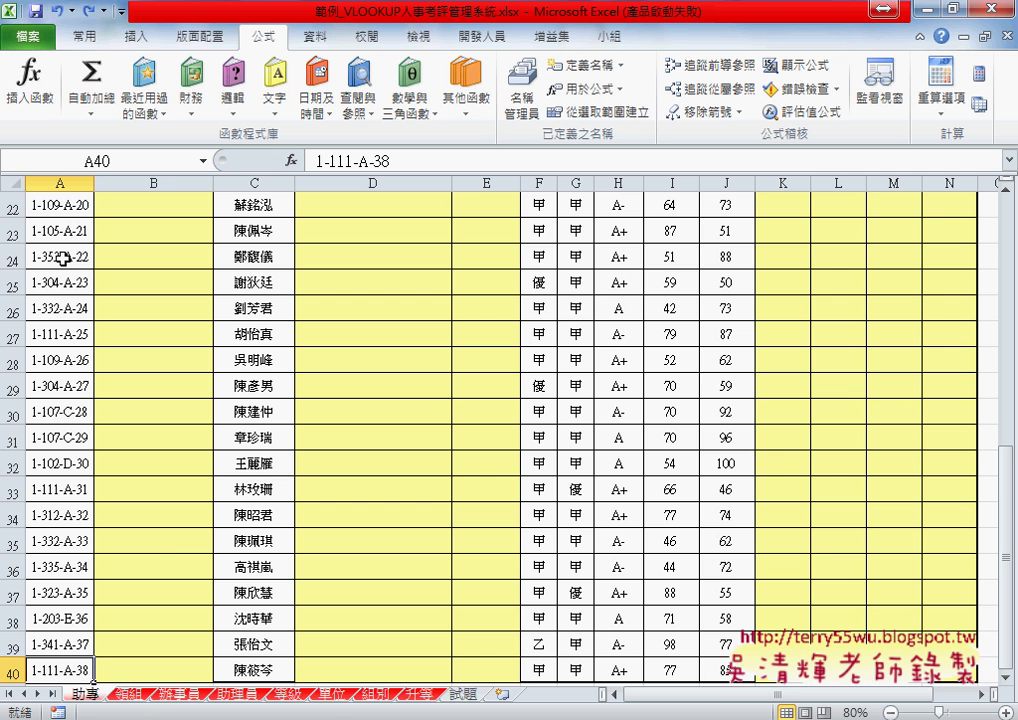
pyautogui.click(130, 695)
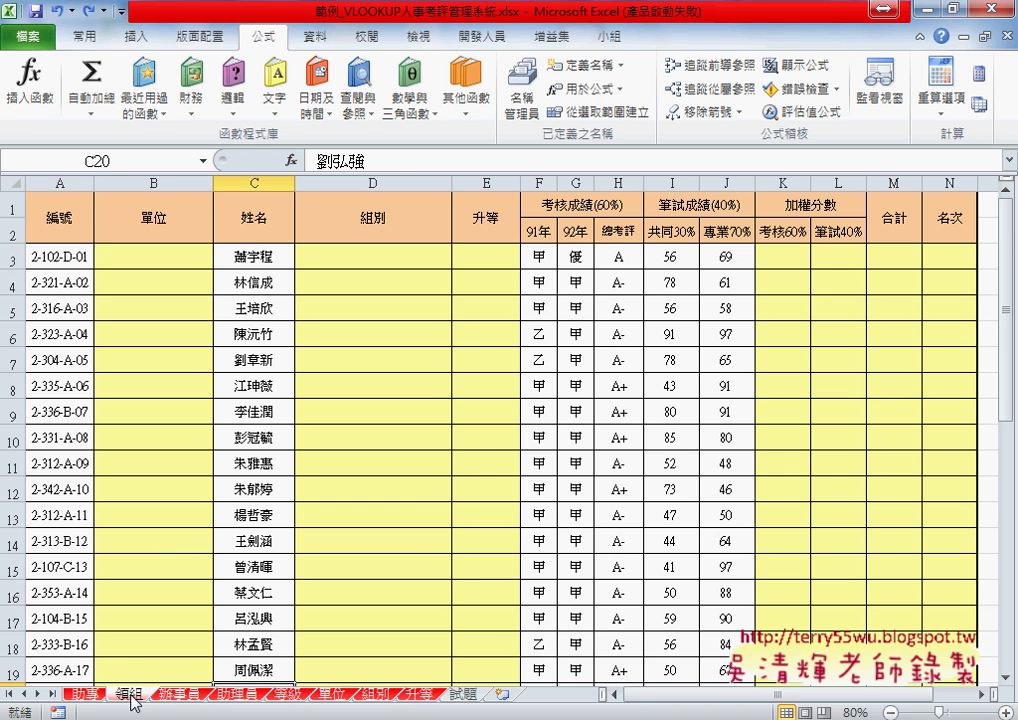
pyautogui.click(82, 522)
pyautogui.hotkey('ctrl', 'Down')
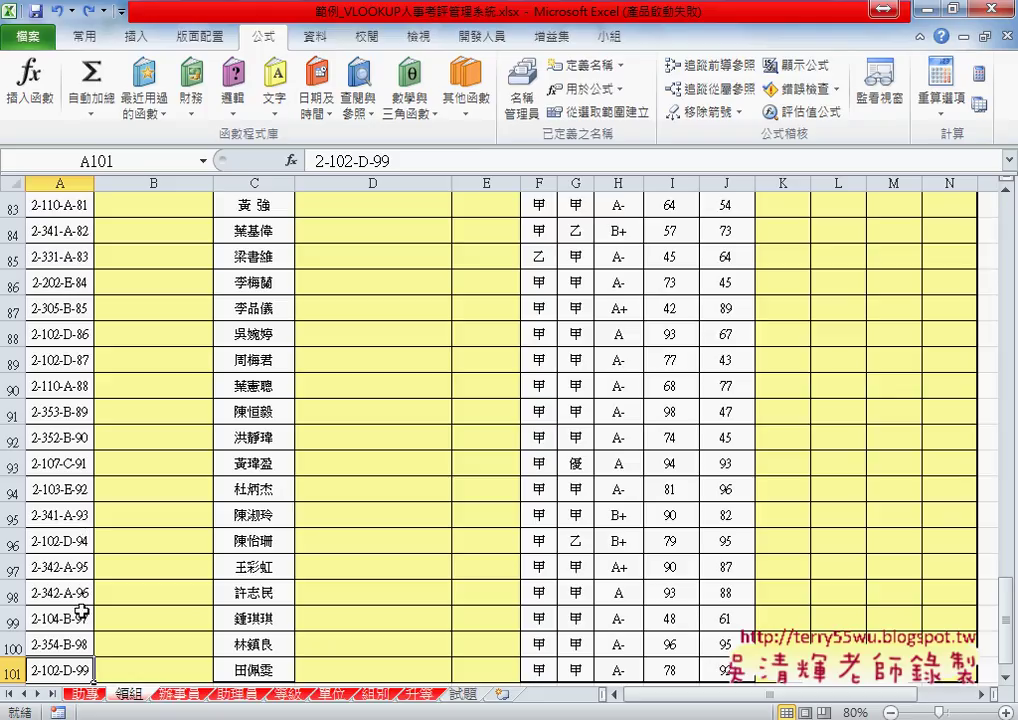
pyautogui.click(85, 693)
pyautogui.click(52, 622)
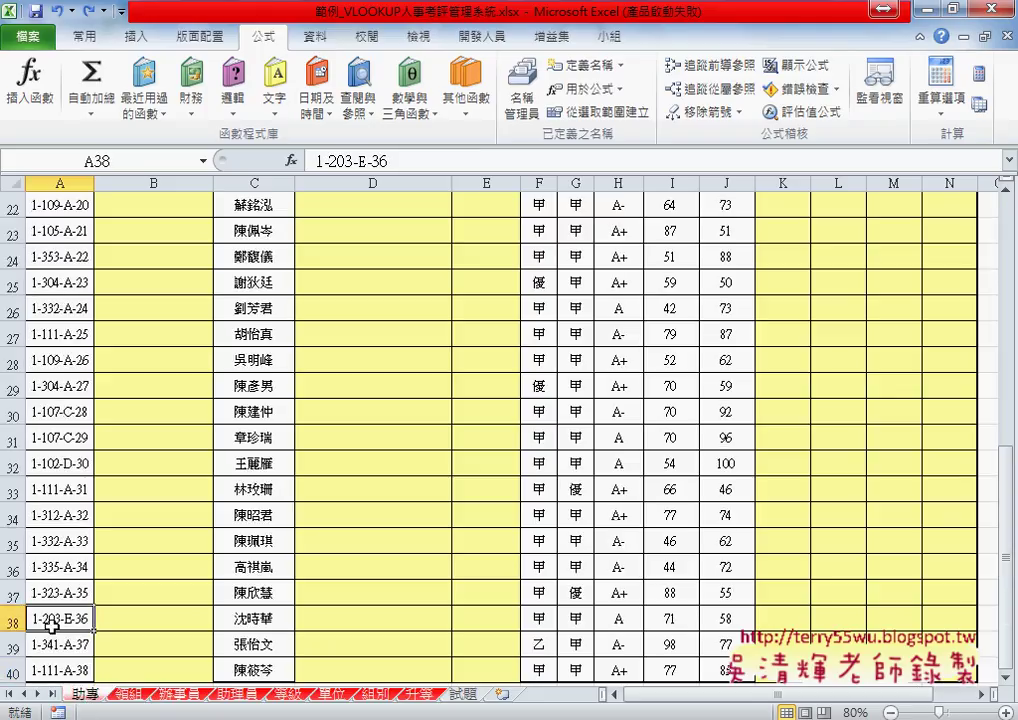
pyautogui.hotkey('ctrl', 'Home')
pyautogui.click(159, 208)
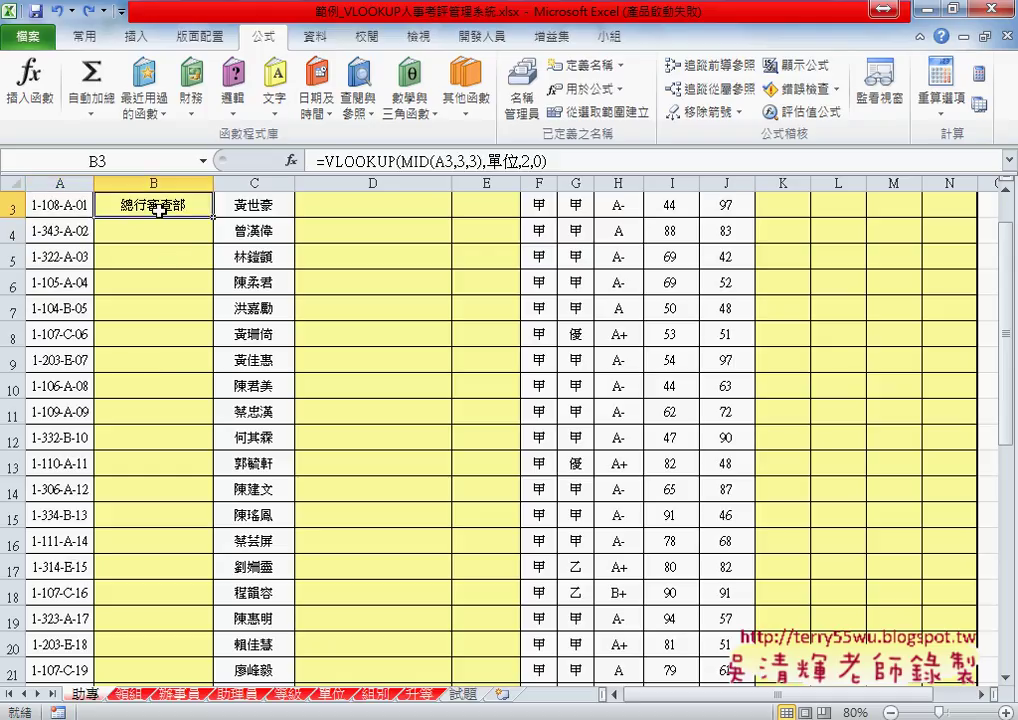
pyautogui.scroll(1, 165, 210)
pyautogui.click(385, 262)
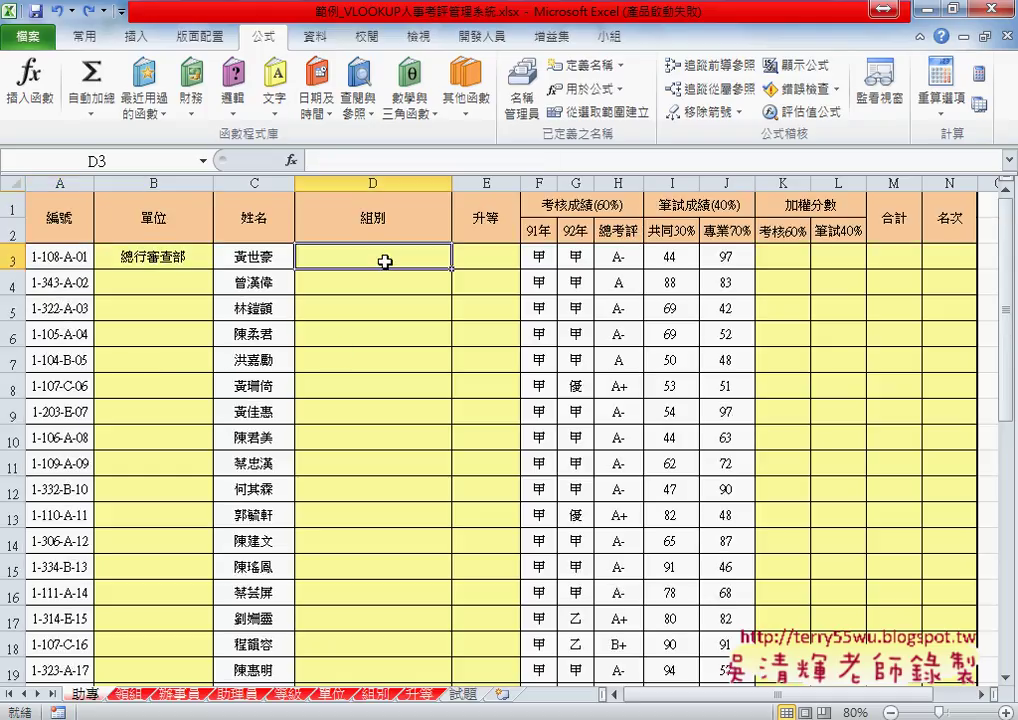
# Enter =MID(A3,7,1) in D3 using the recently used MID function, showing group letter A.
pyautogui.click(291, 160)
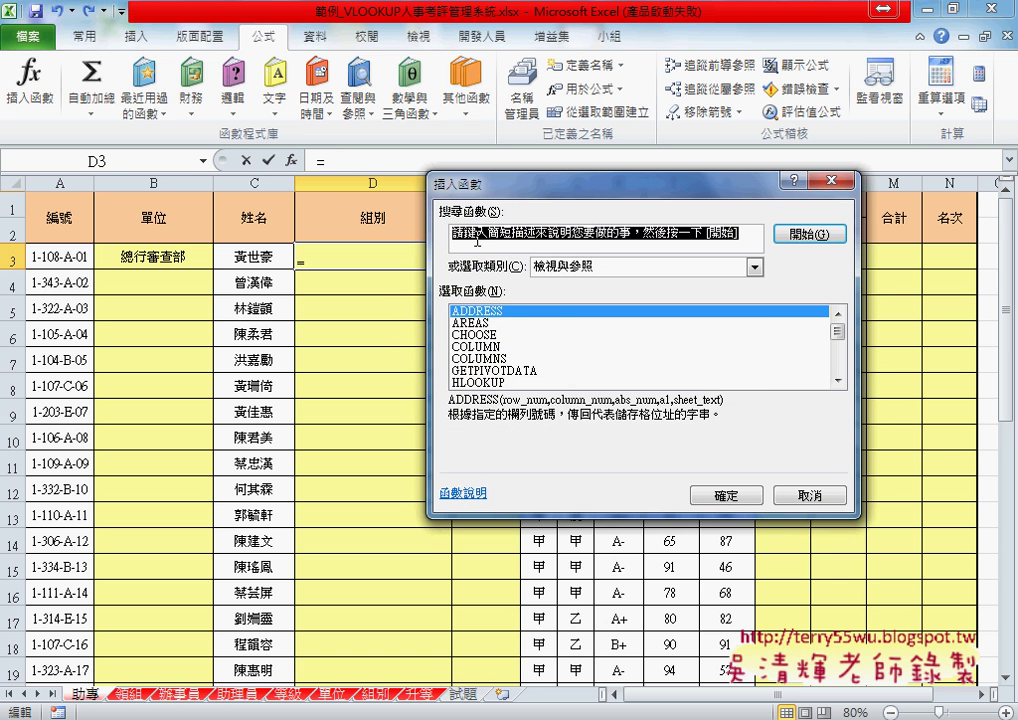
pyautogui.click(600, 267)
pyautogui.click(536, 285)
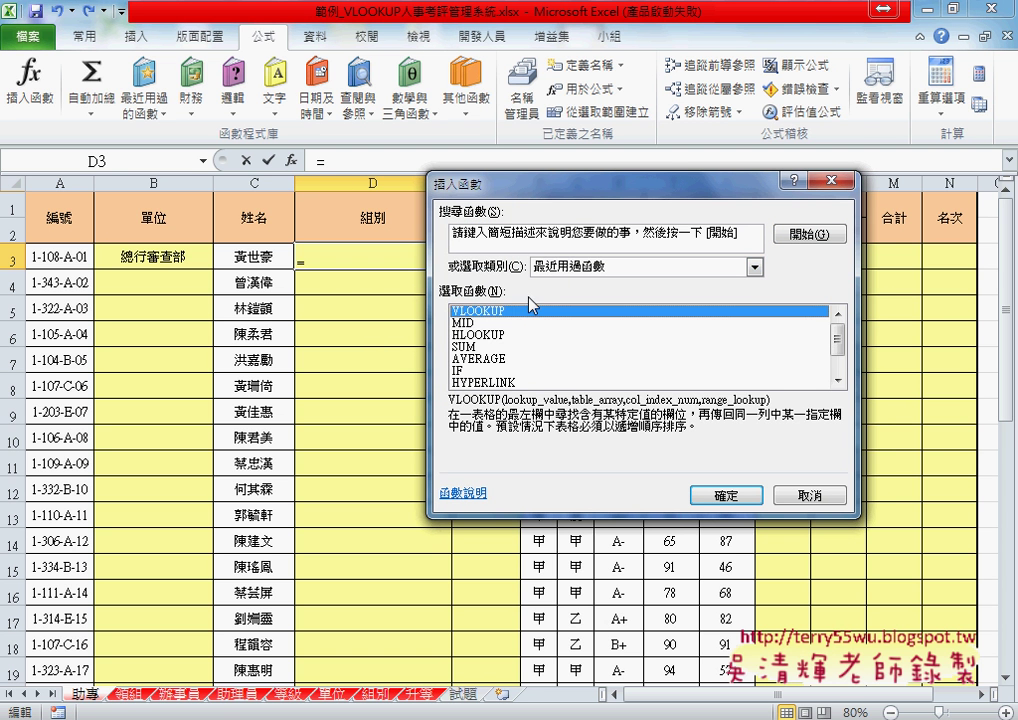
pyautogui.doubleClick(510, 324)
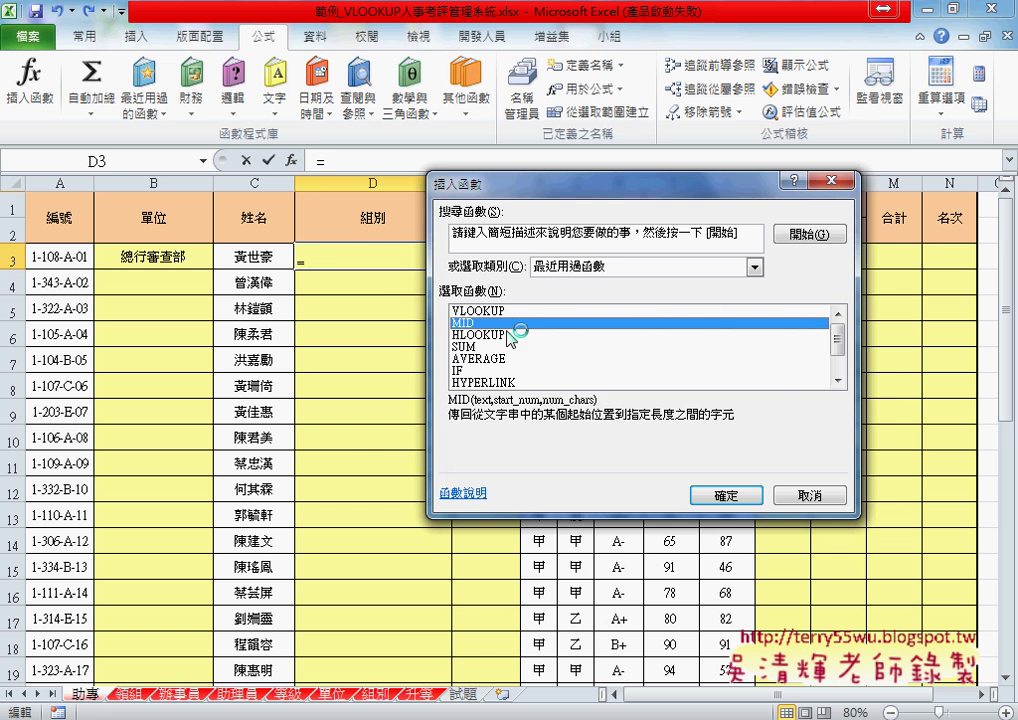
pyautogui.click(57, 257)
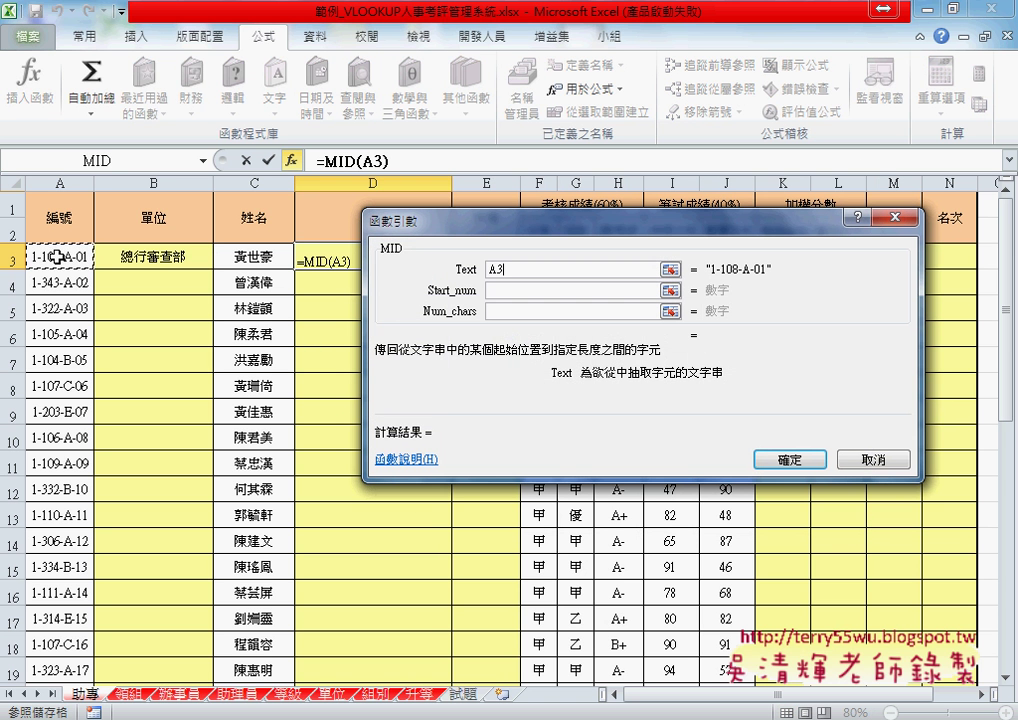
pyautogui.click(502, 291)
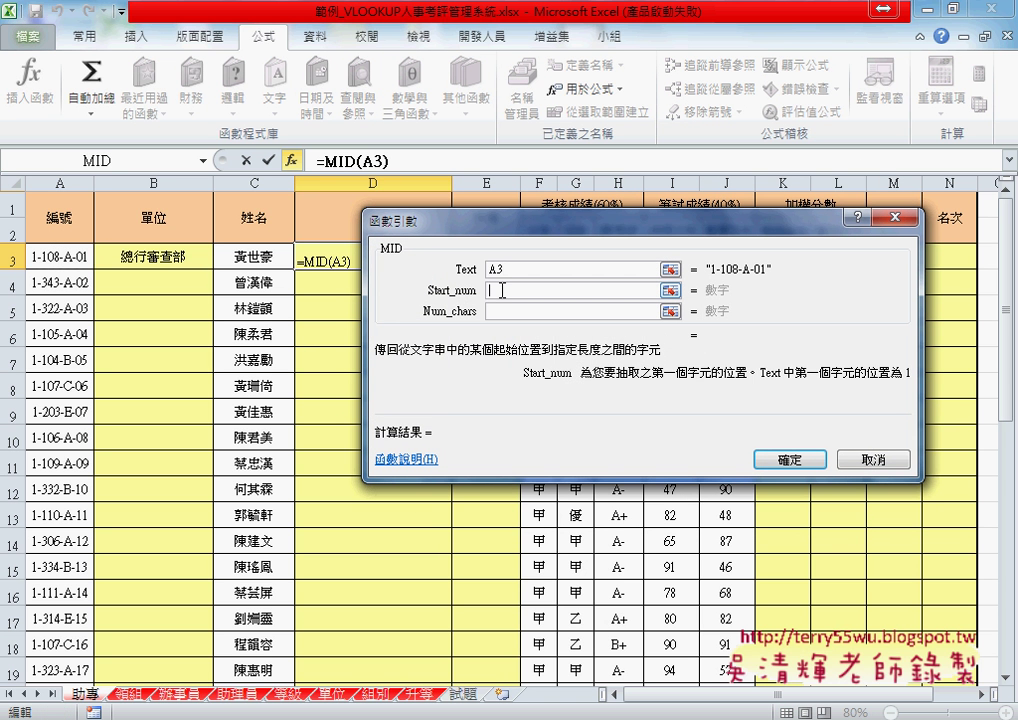
pyautogui.write('7')
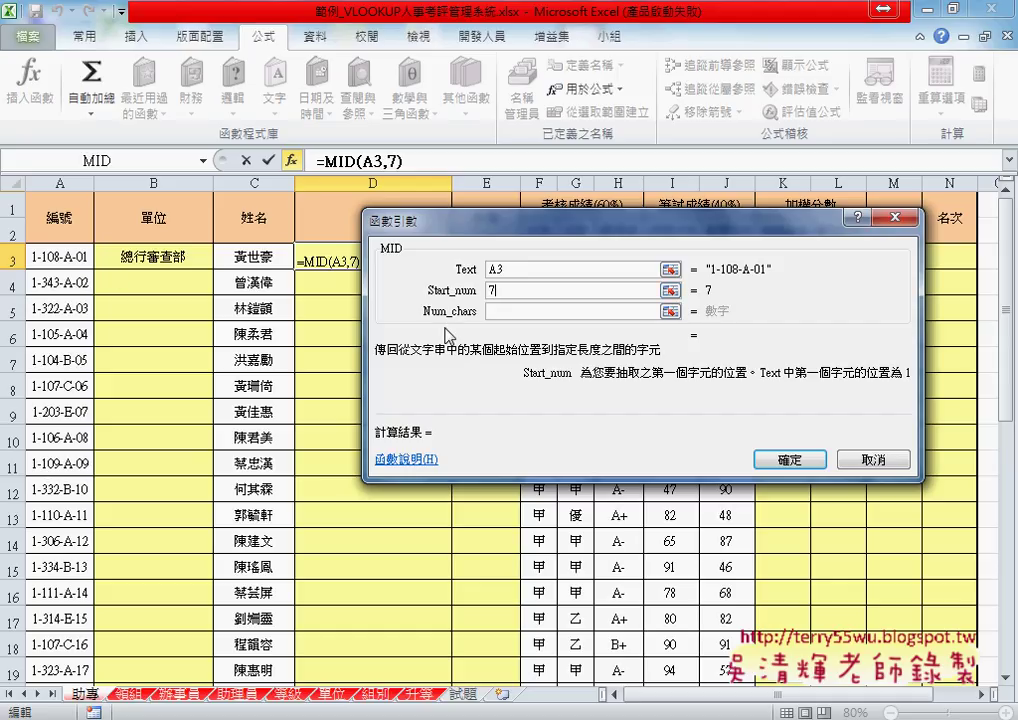
pyautogui.click(504, 313)
pyautogui.write('1')
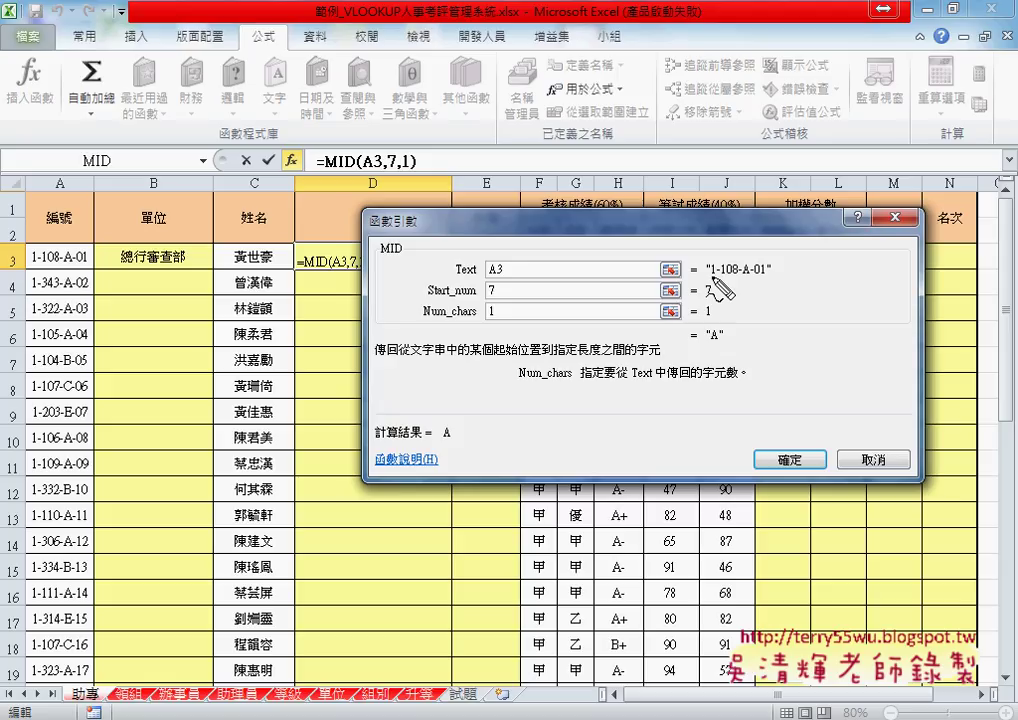
pyautogui.moveTo(707, 280)
pyautogui.mouseDown()
pyautogui.moveTo(749, 276)
pyautogui.moveTo(714, 296)
pyautogui.moveTo(712, 319)
pyautogui.mouseUp()
pyautogui.moveTo(753, 284)
pyautogui.mouseDown()
pyautogui.moveTo(746, 320)
pyautogui.moveTo(730, 336)
pyautogui.mouseUp()
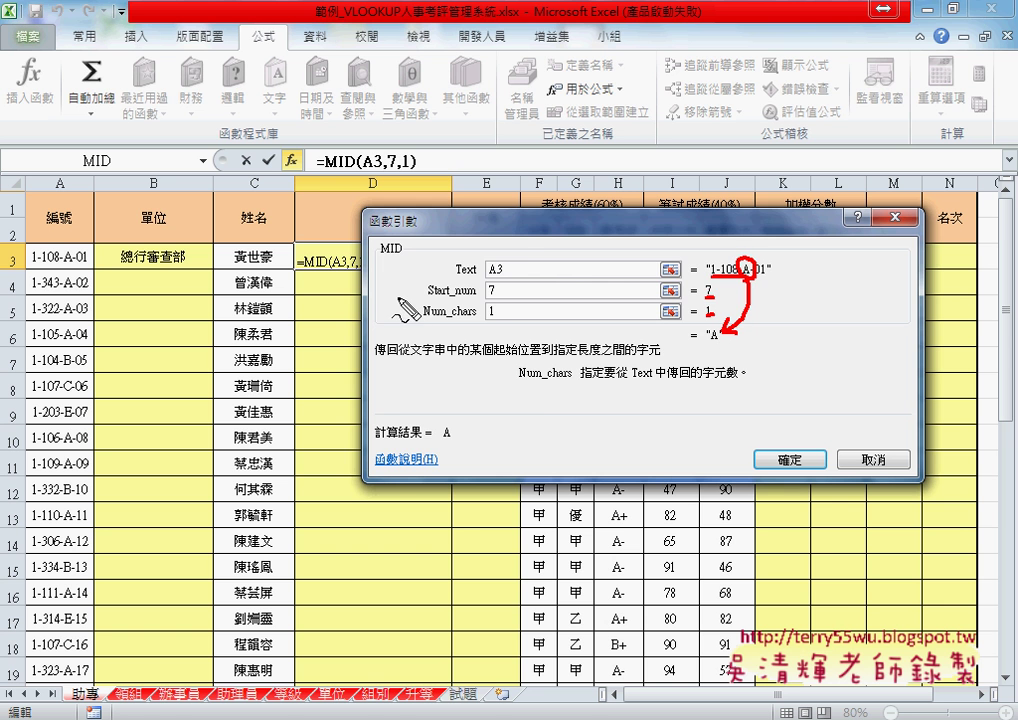
pyautogui.press('Escape')
pyautogui.click(800, 458)
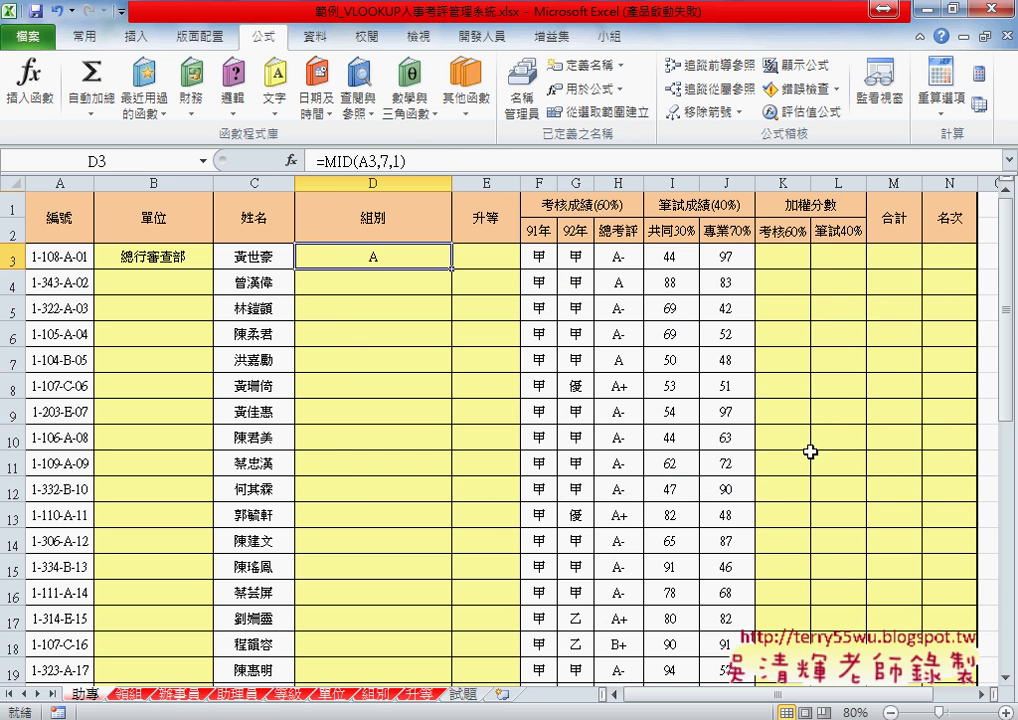
# Cut the MID formula from D3 and paste it as the lookup value of a new VLOOKUP.
pyautogui.moveTo(413, 160); pyautogui.dragTo(316, 160)
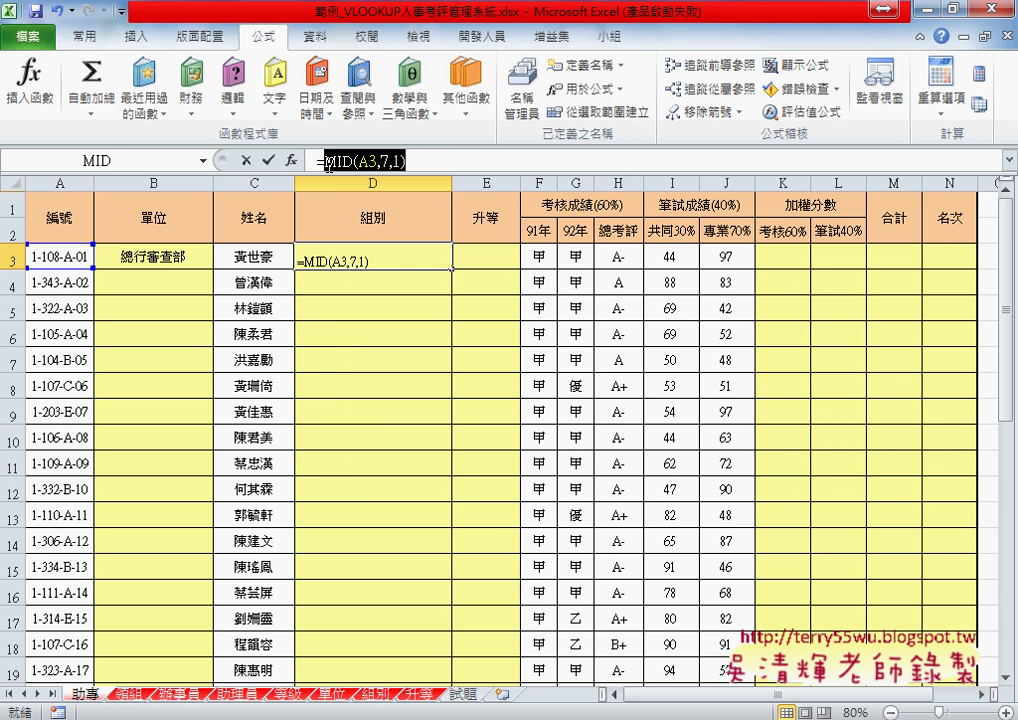
pyautogui.rightClick(348, 163)
pyautogui.click(388, 176)
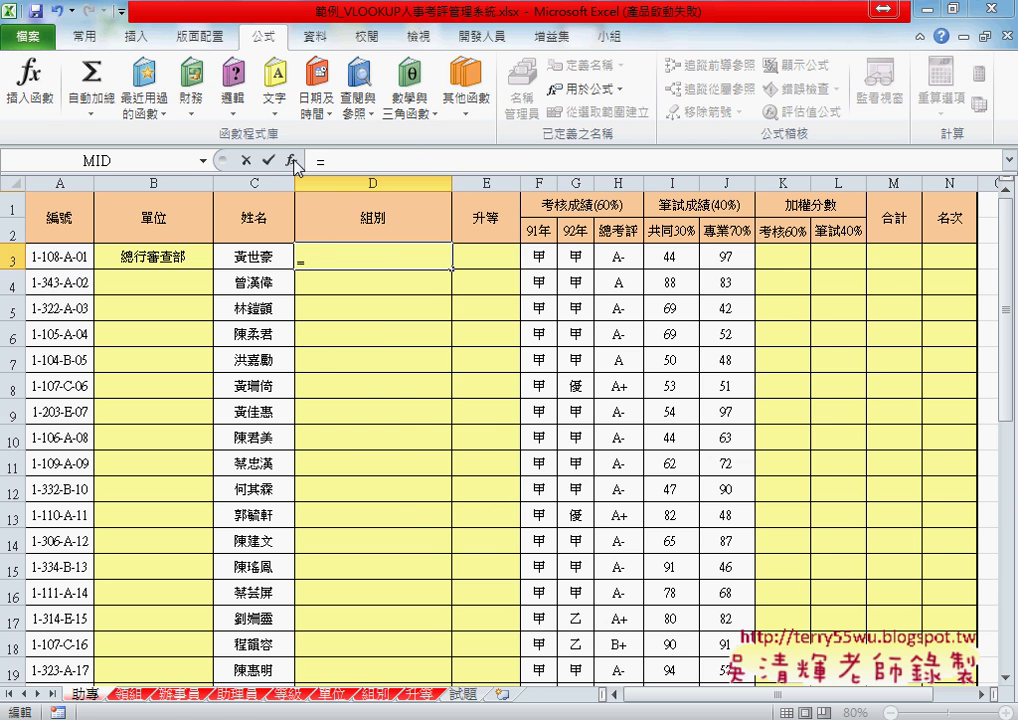
pyautogui.click(291, 160)
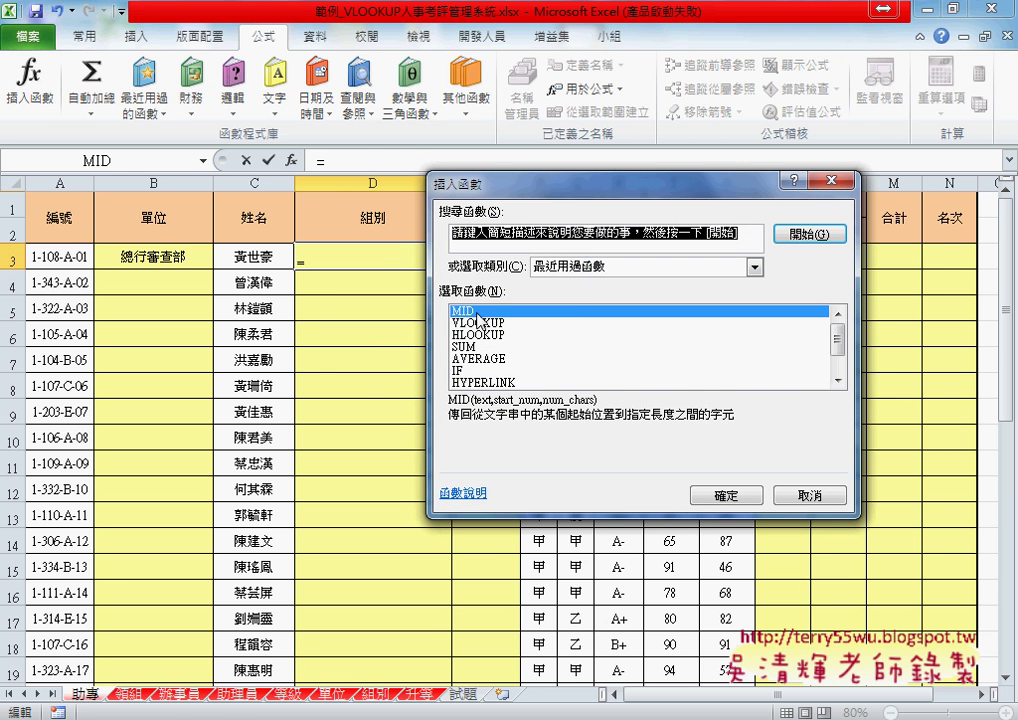
pyautogui.doubleClick(530, 323)
pyautogui.rightClick(568, 256)
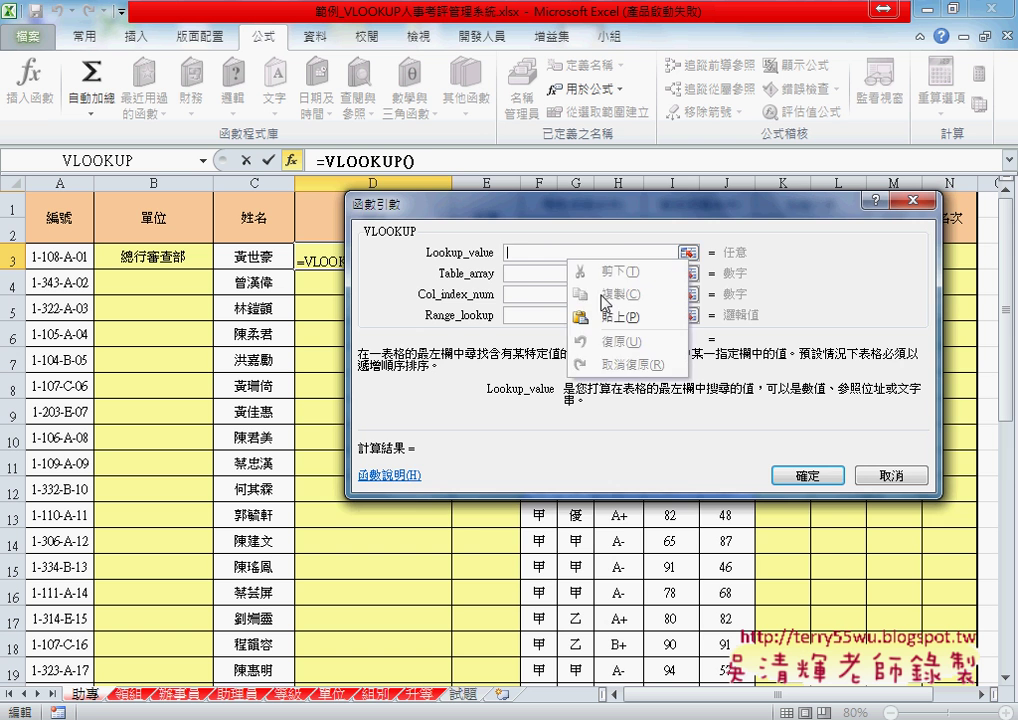
pyautogui.click(615, 313)
pyautogui.moveTo(645, 210); pyautogui.dragTo(805, 236)
# Set the VLOOKUP table to 組別, column 2 and match 0 so D3 shows 一般銀行業務組.
pyautogui.click(699, 298)
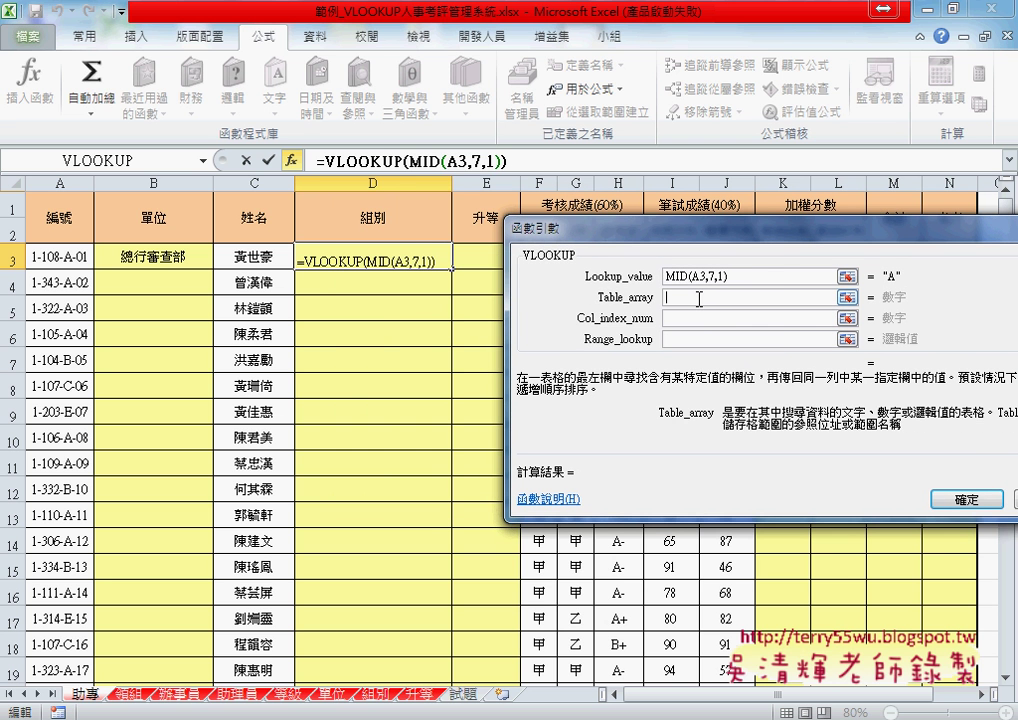
pyautogui.press('F3')
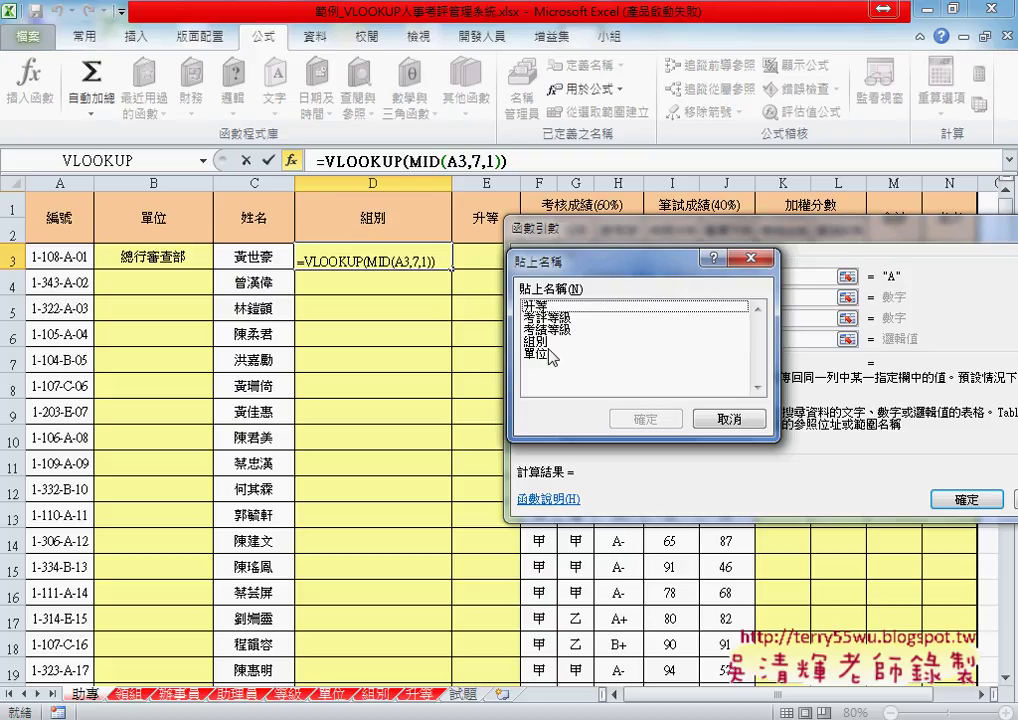
pyautogui.doubleClick(536, 340)
pyautogui.click(712, 320)
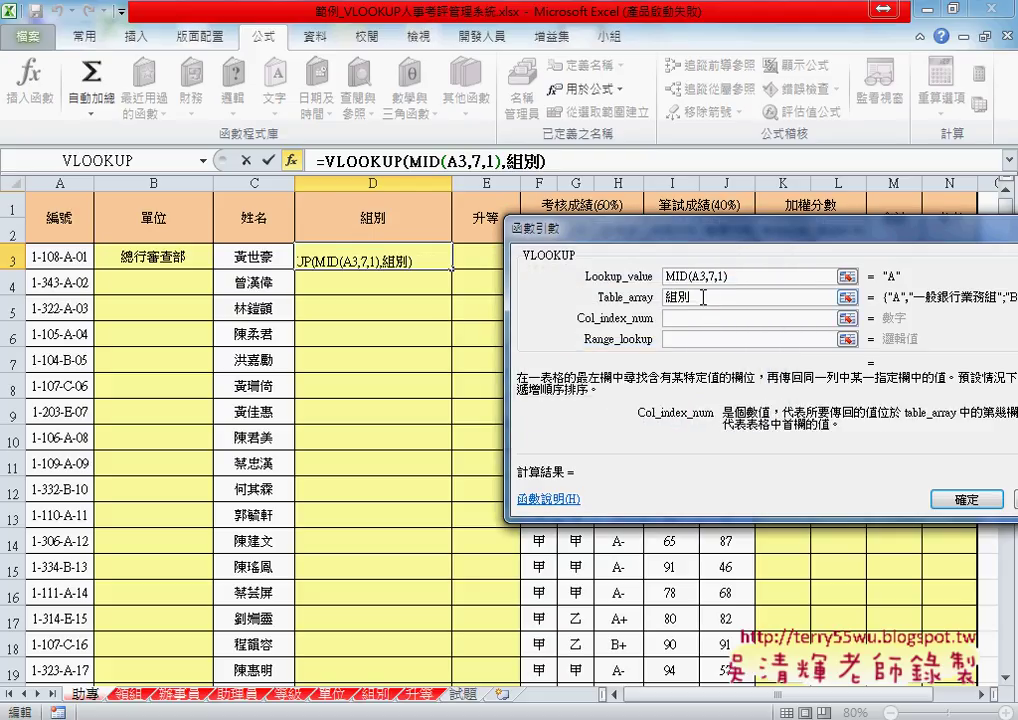
pyautogui.click(703, 297)
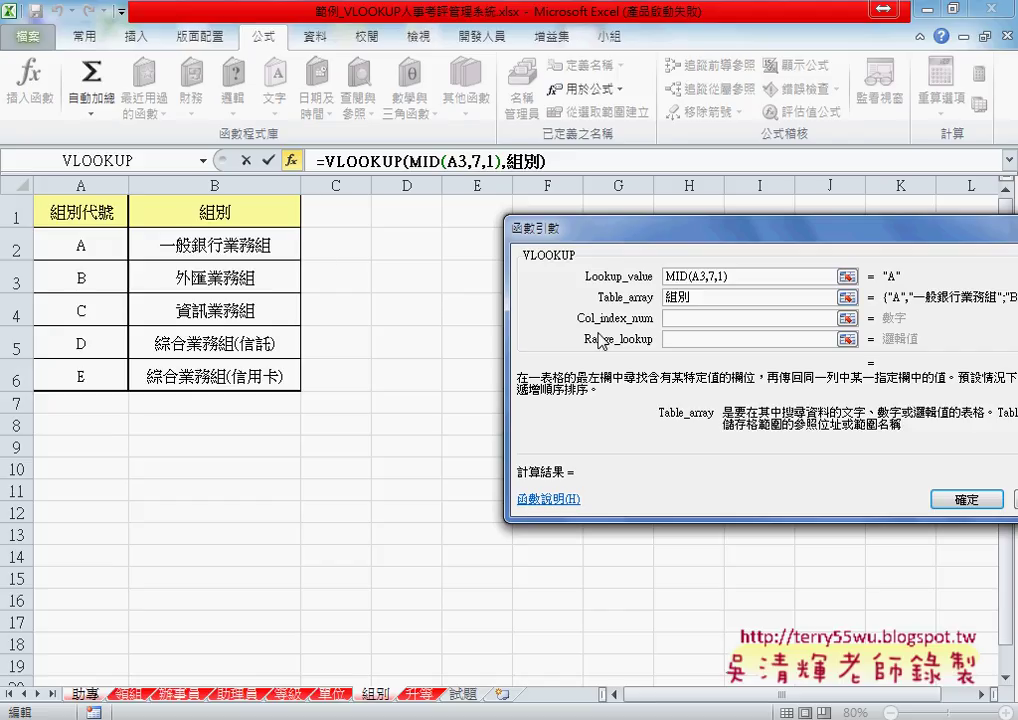
pyautogui.click(695, 318)
pyautogui.write('2')
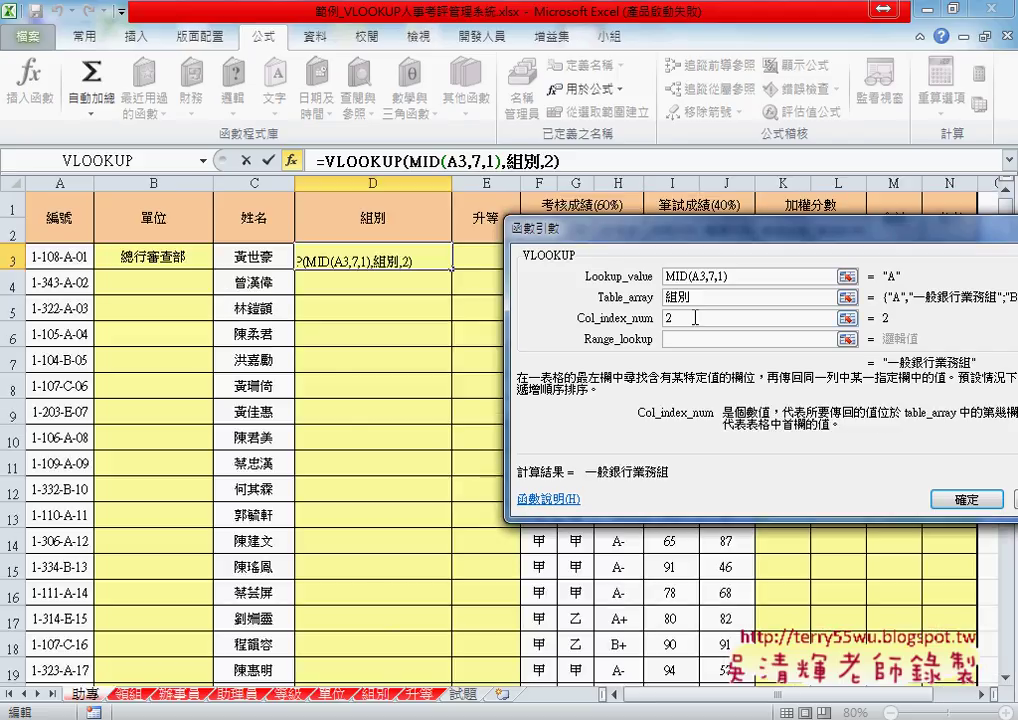
pyautogui.press('Tab')
pyautogui.write('0')
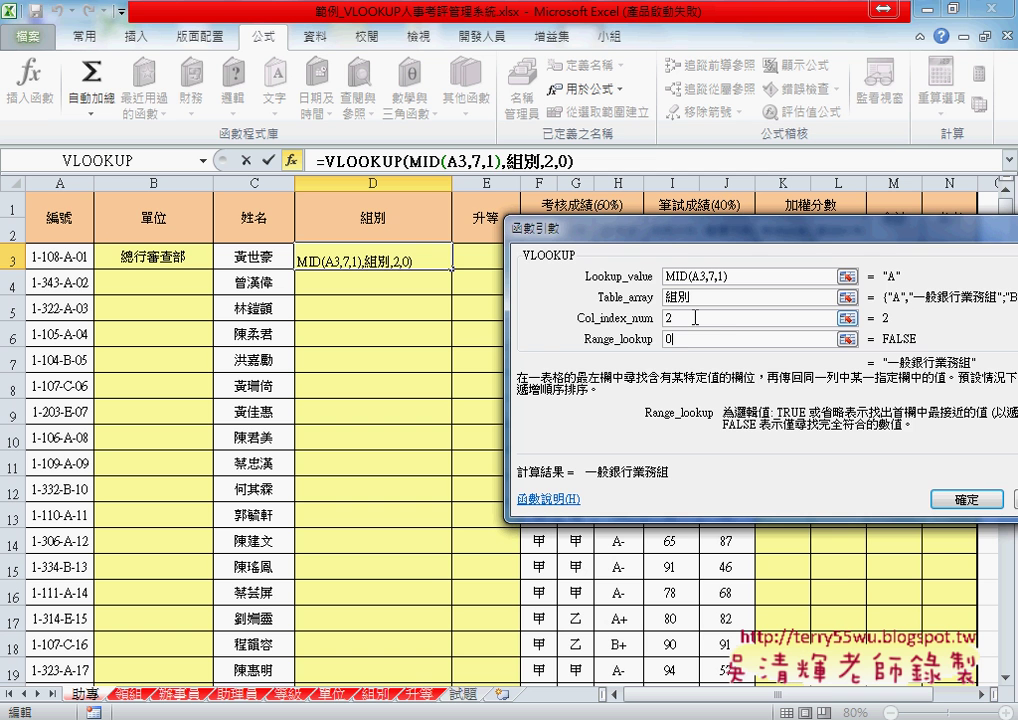
pyautogui.click(966, 499)
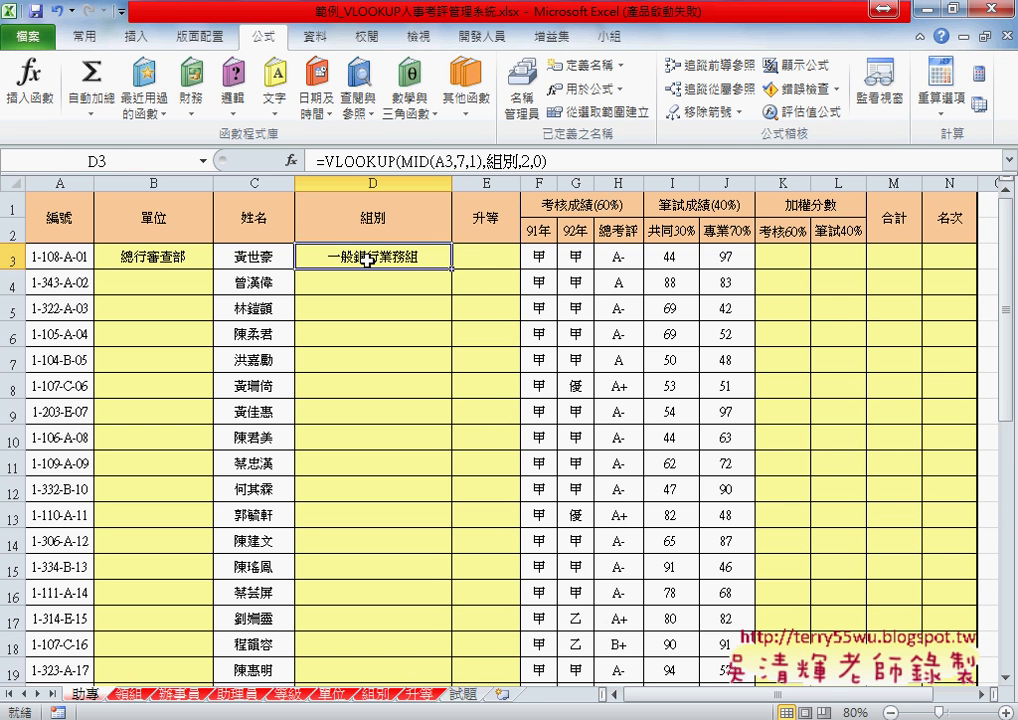
pyautogui.click(497, 267)
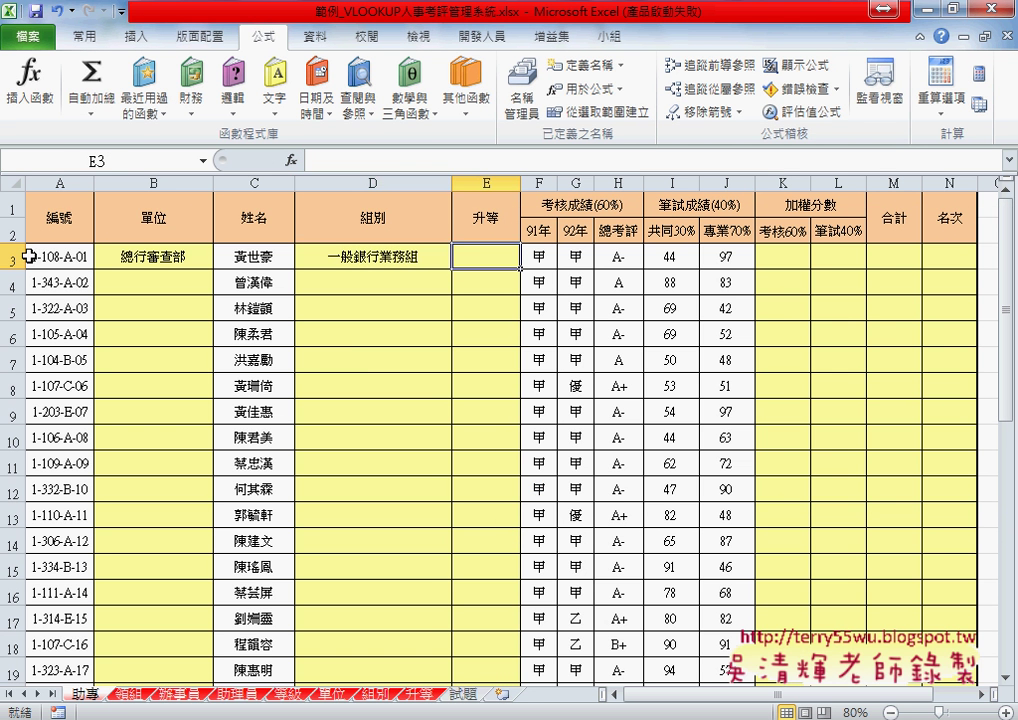
# Enter =LEFT(A3,1) in E3 to get rank code 1, then select the LEFT expression for reuse.
pyautogui.click(289, 161)
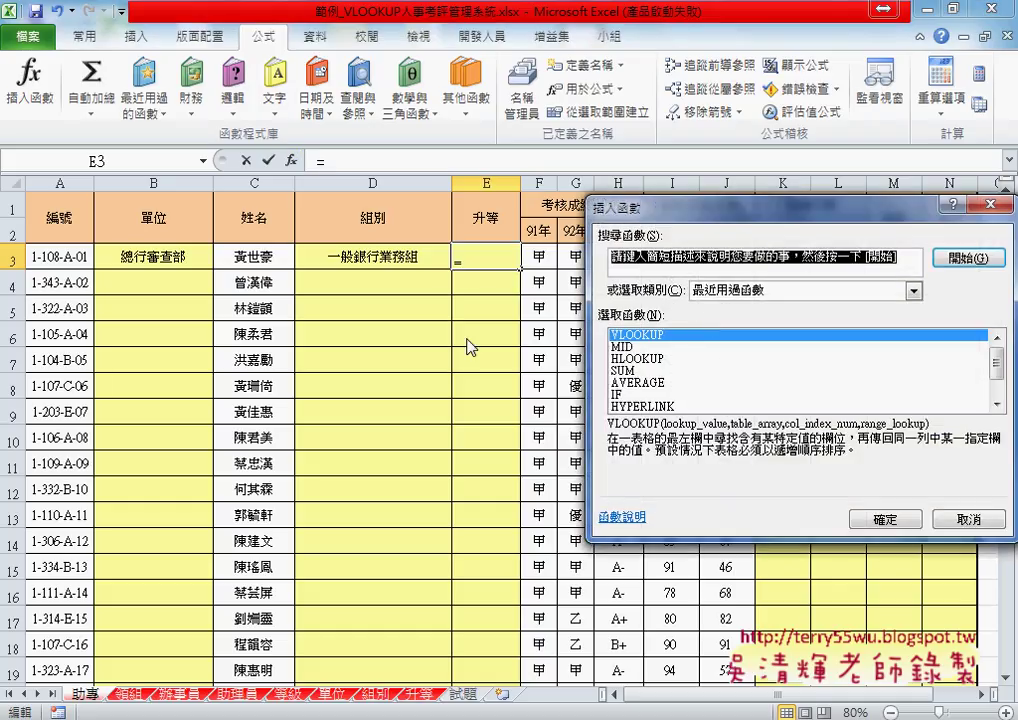
pyautogui.click(743, 292)
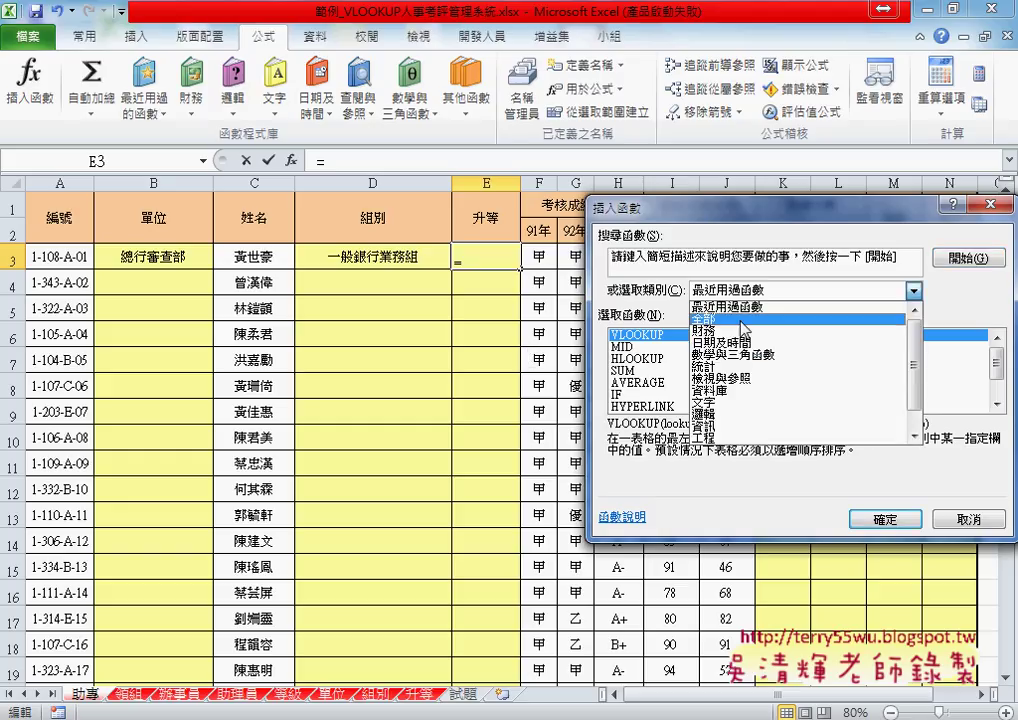
pyautogui.click(710, 401)
pyautogui.moveTo(997, 361); pyautogui.dragTo(997, 395)
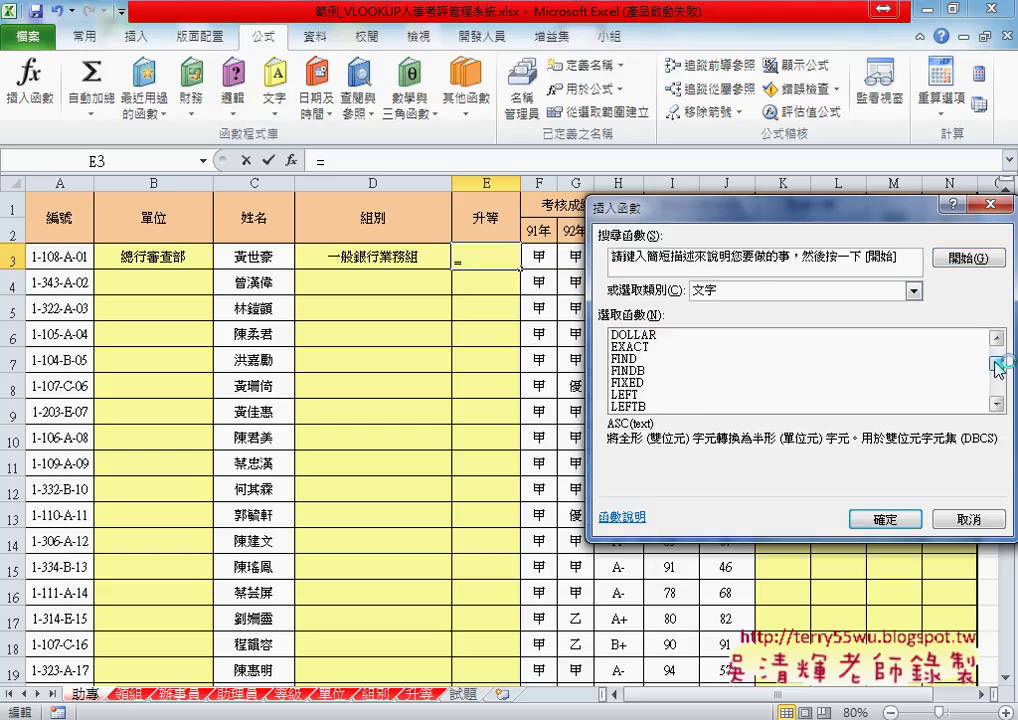
pyautogui.doubleClick(679, 390)
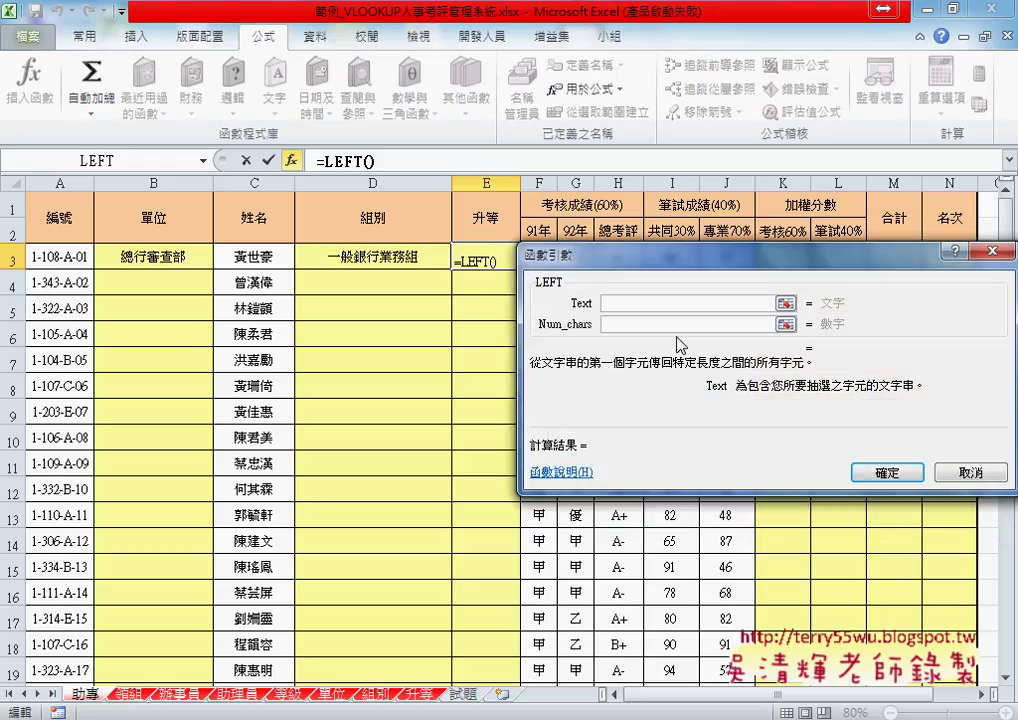
pyautogui.click(82, 260)
pyautogui.click(632, 325)
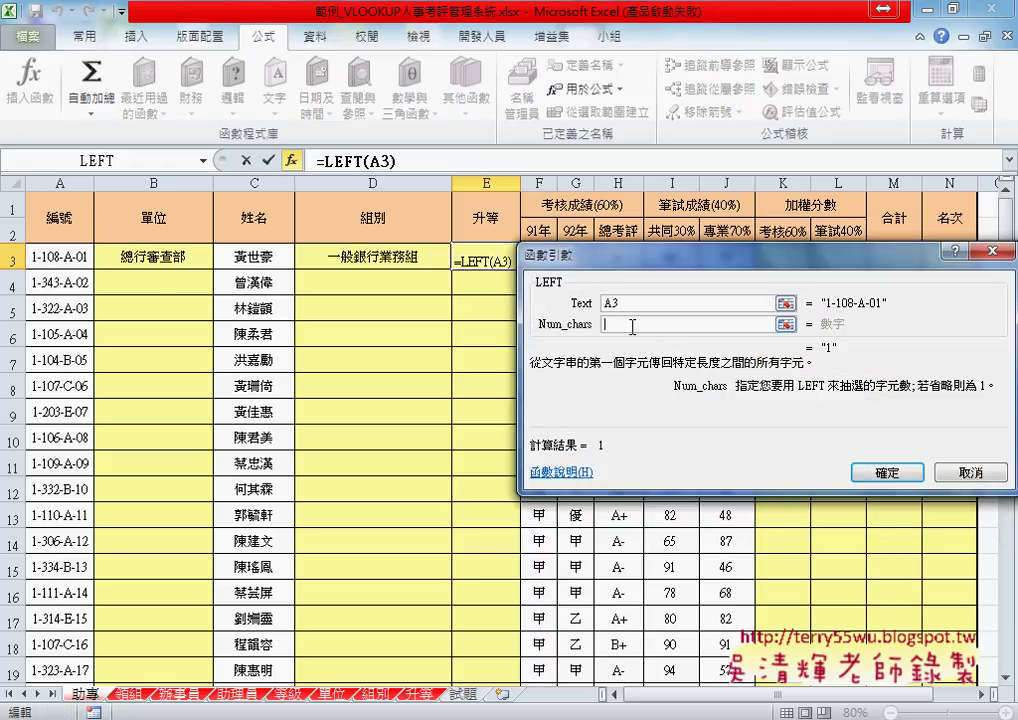
pyautogui.write('1')
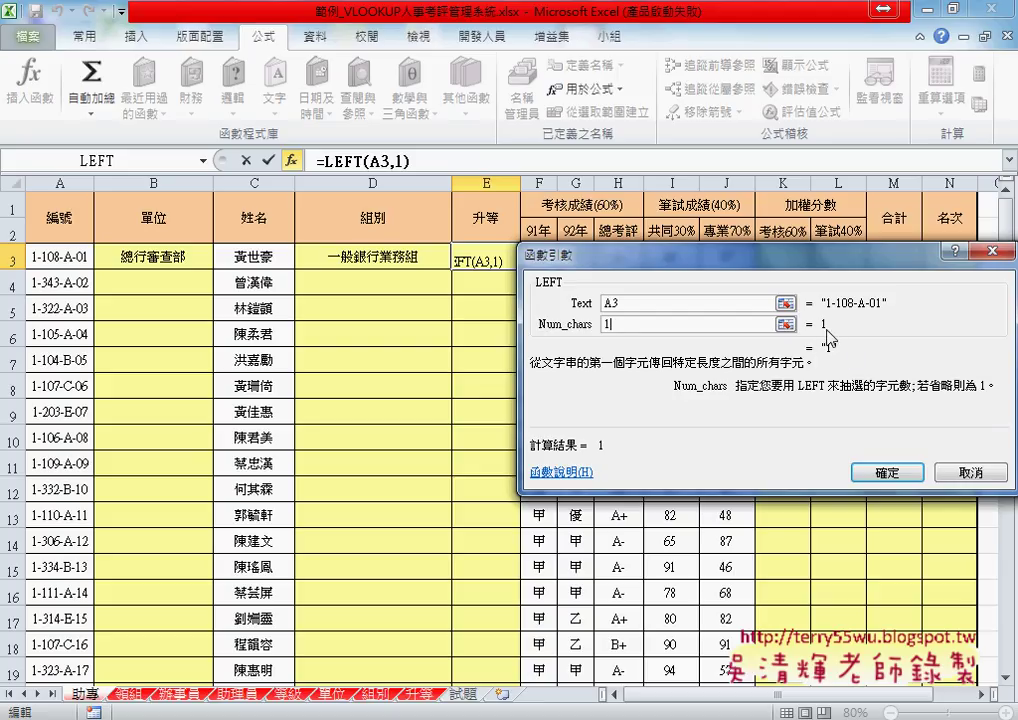
pyautogui.click(893, 470)
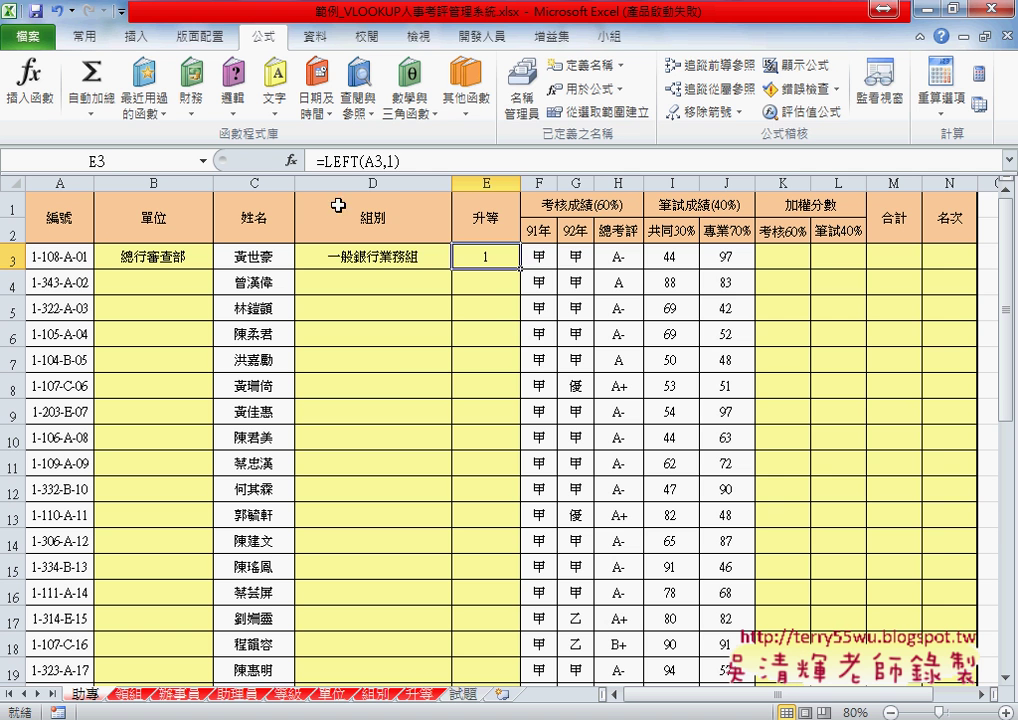
pyautogui.moveTo(320, 161); pyautogui.dragTo(396, 163)
# Cut LEFT(A3,1) out of E3's formula and start a VLOOKUP in its place.
pyautogui.rightClick(396, 163)
pyautogui.click(425, 178)
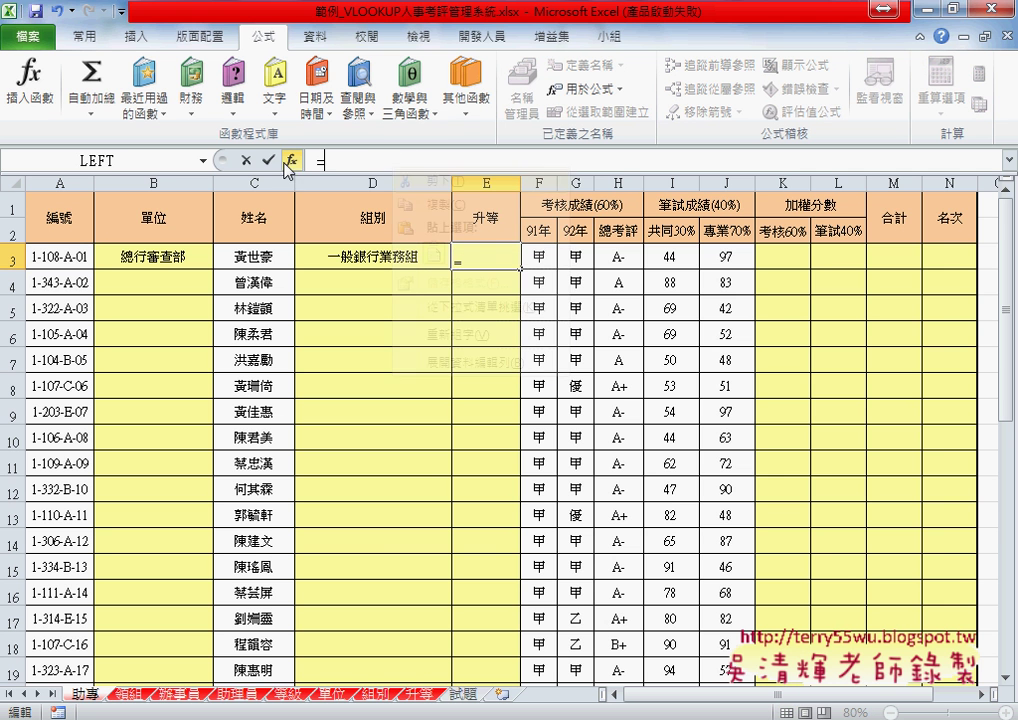
pyautogui.click(291, 160)
pyautogui.click(680, 290)
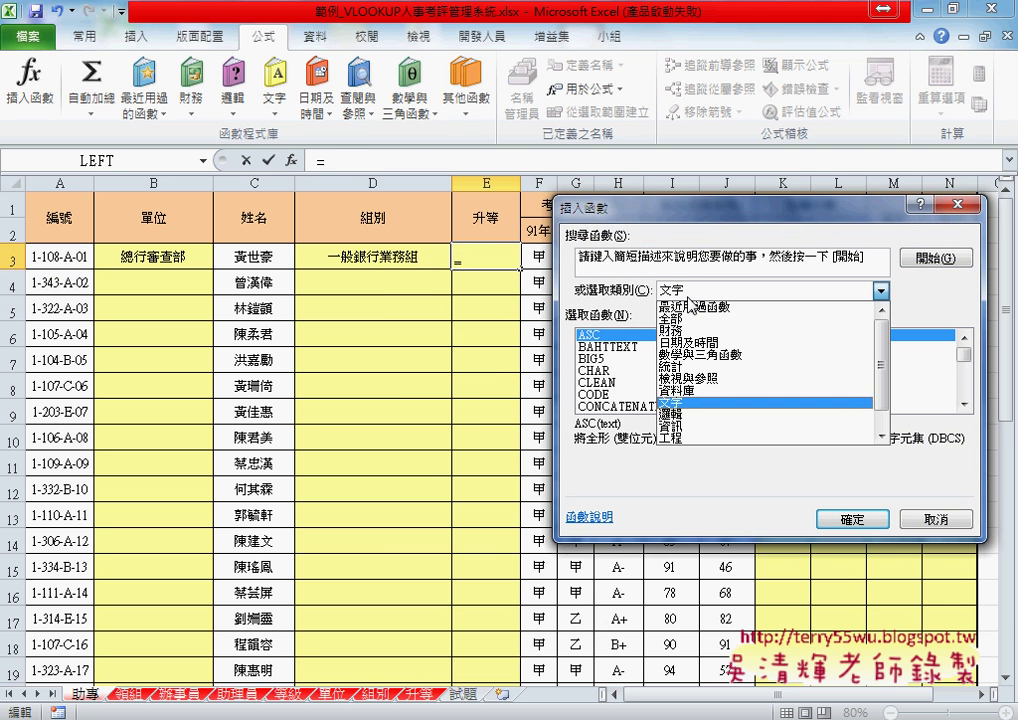
pyautogui.click(620, 257)
pyautogui.doubleClick(610, 350)
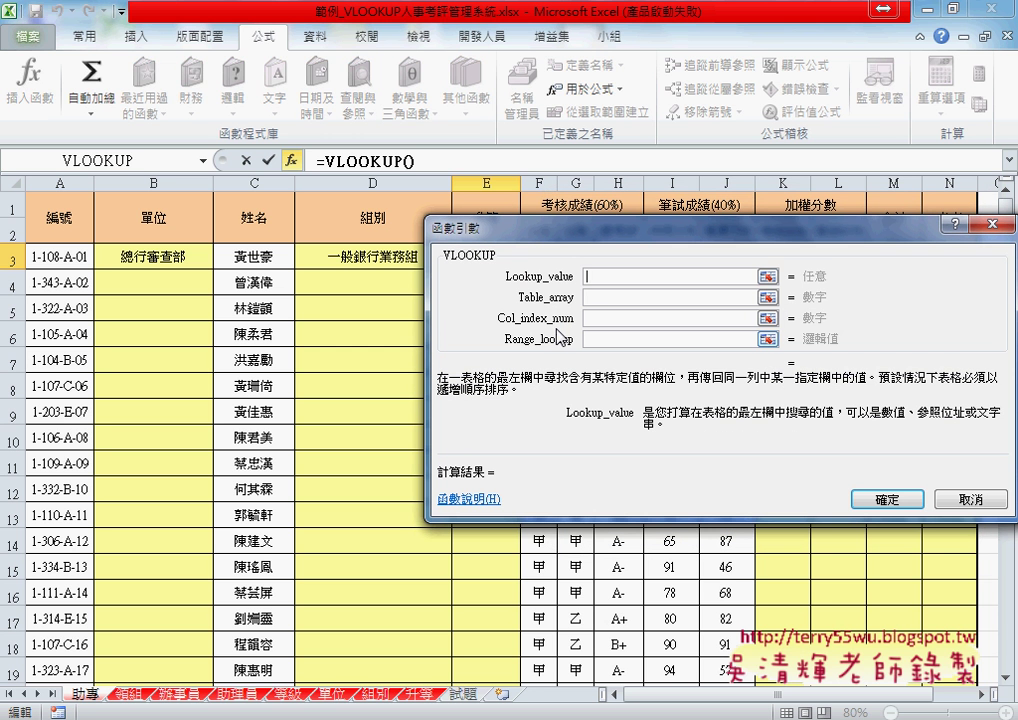
# Fill the VLOOKUP with LEFT(A3,1), the 升等 range, column 2 and exact match 0.
pyautogui.rightClick(602, 276)
pyautogui.click(641, 335)
pyautogui.click(628, 297)
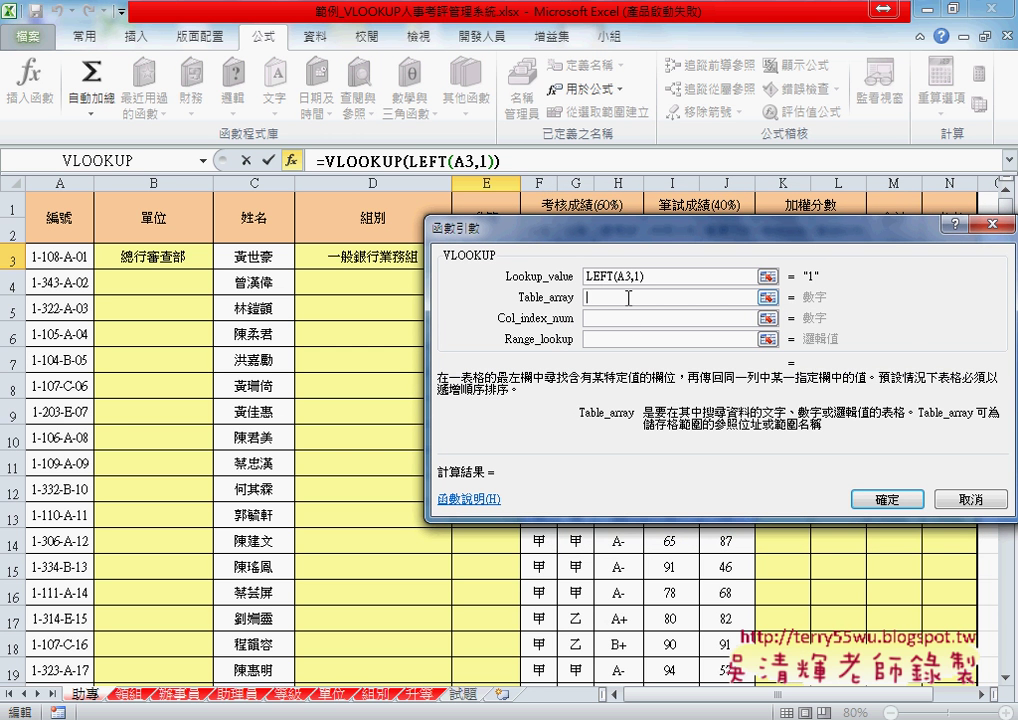
pyautogui.press('F3')
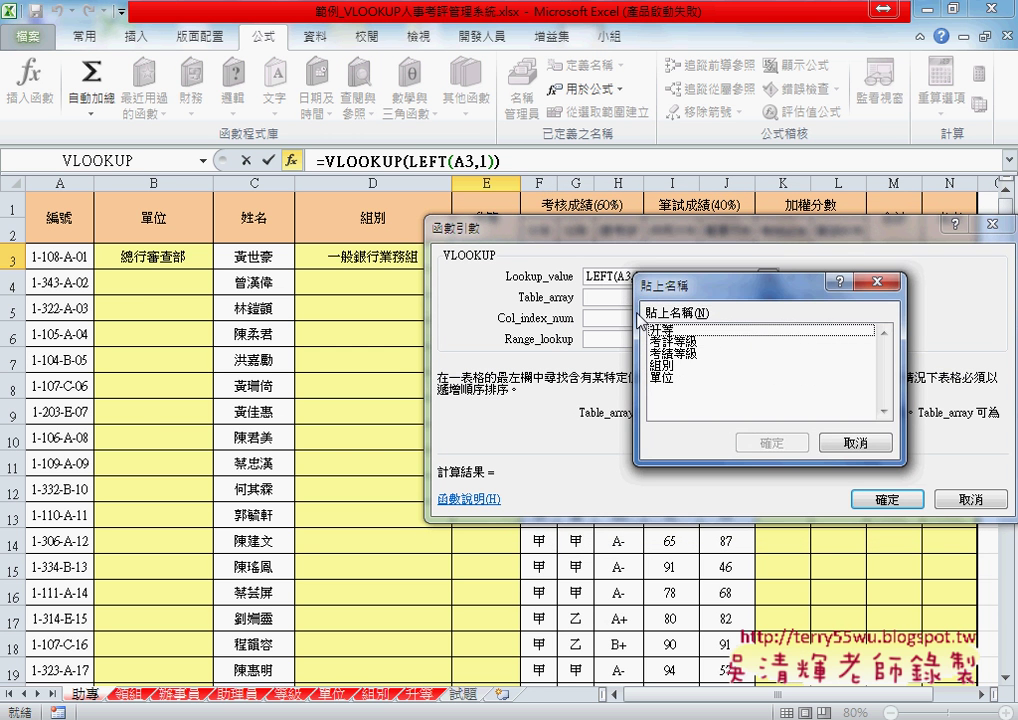
pyautogui.doubleClick(668, 330)
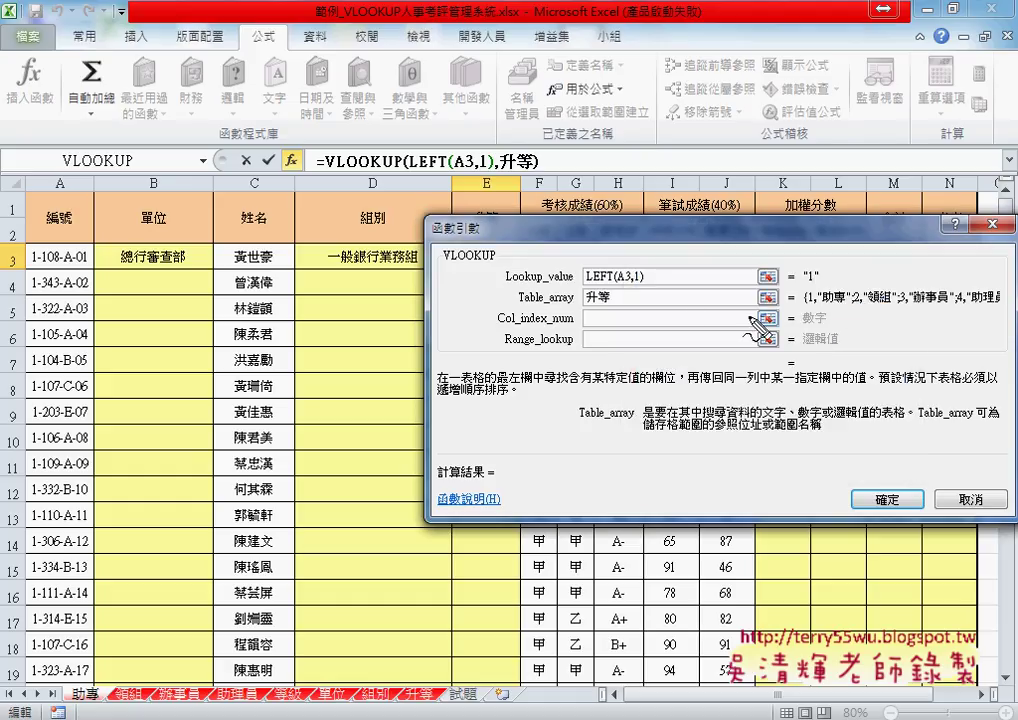
pyautogui.moveTo(803, 286)
pyautogui.mouseDown()
pyautogui.moveTo(819, 286)
pyautogui.moveTo(814, 312)
pyautogui.mouseUp()
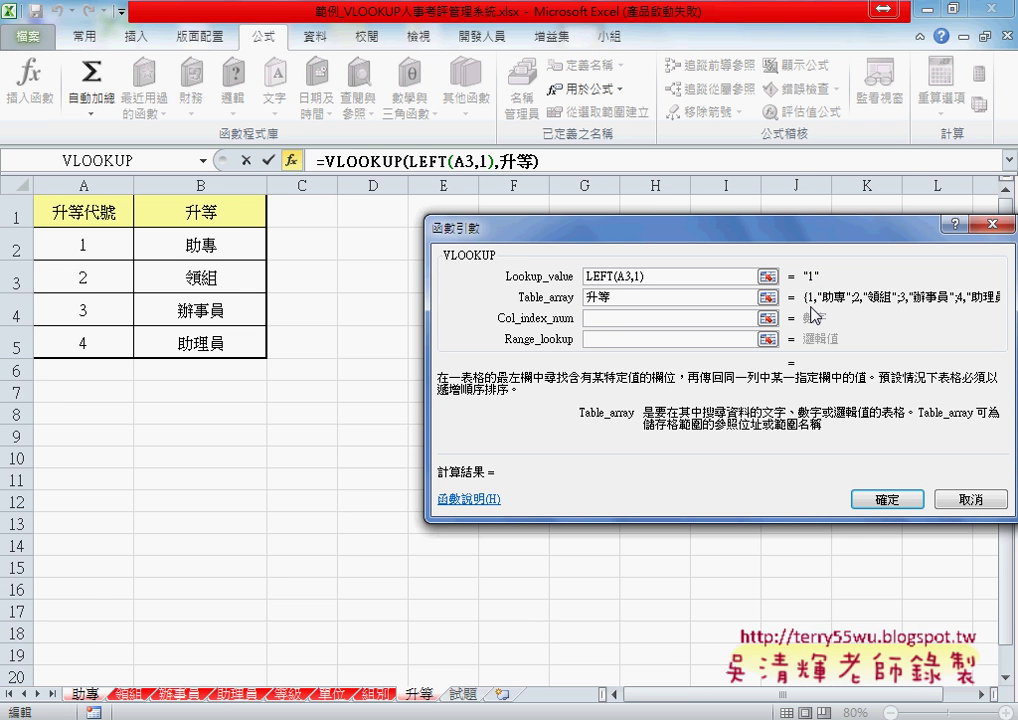
pyautogui.click(632, 316)
pyautogui.write('2')
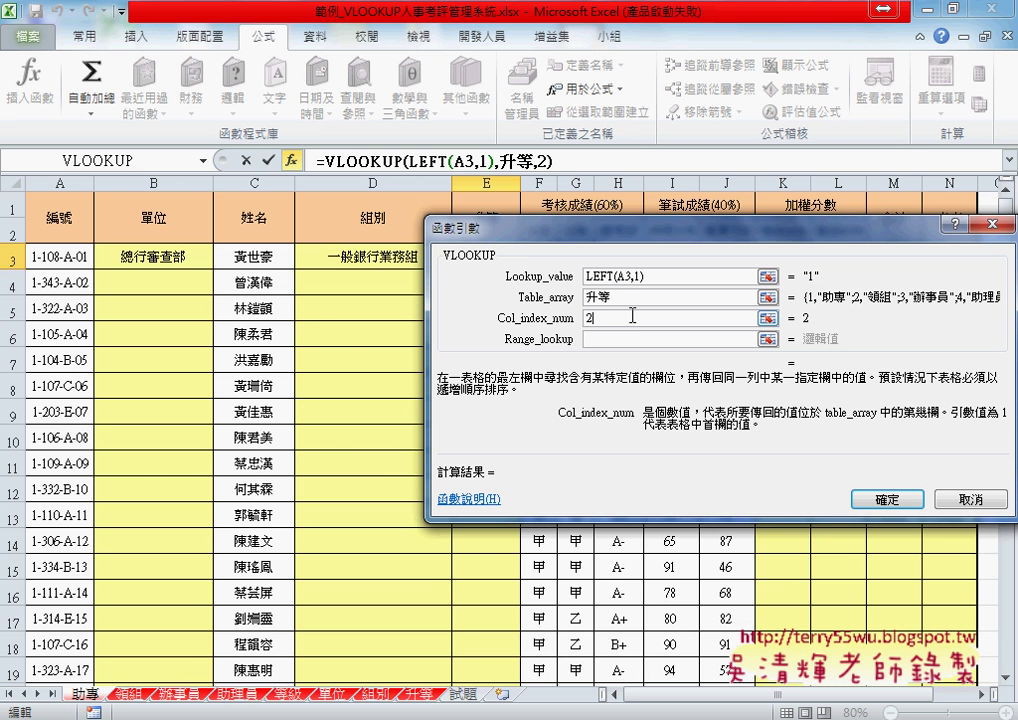
pyautogui.click(625, 340)
pyautogui.write('0')
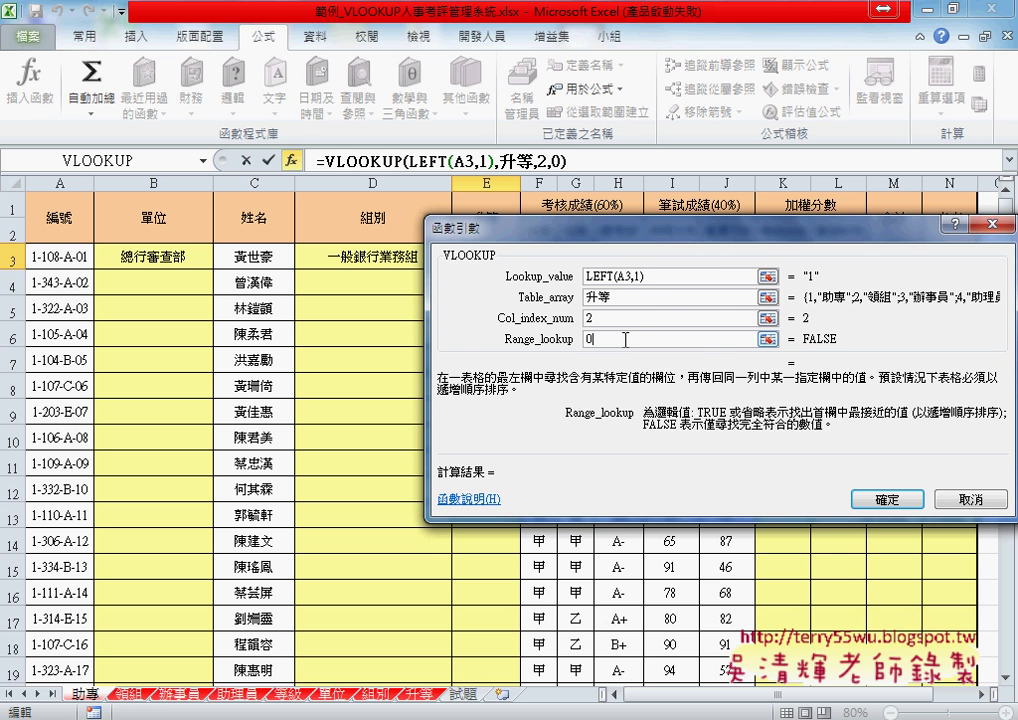
pyautogui.click(887, 498)
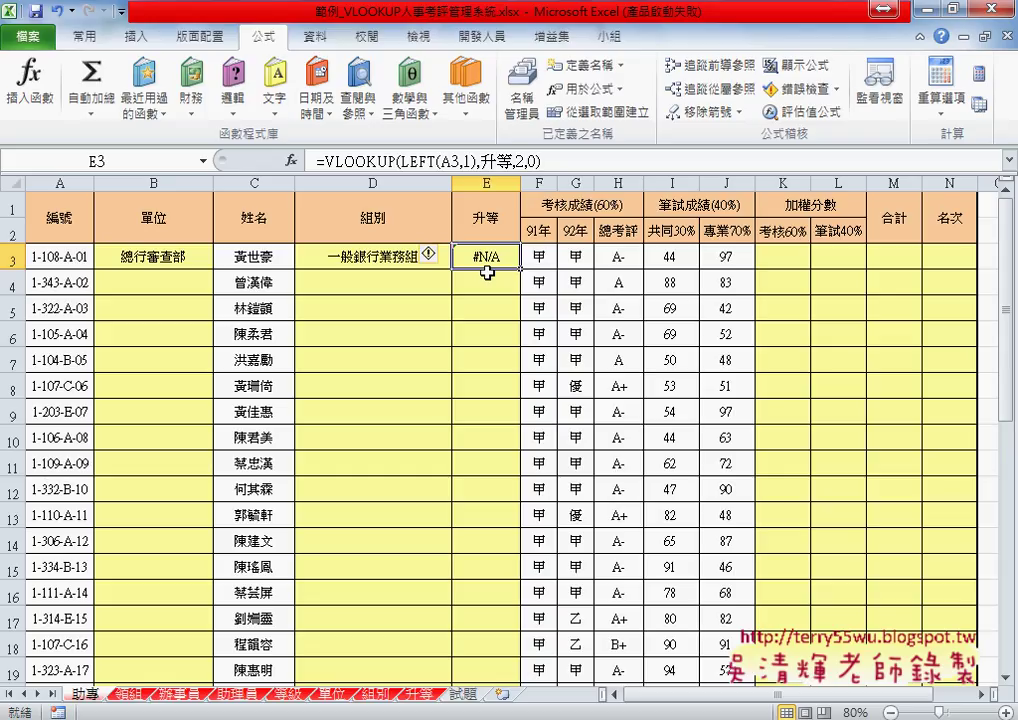
# Copy E3's =VLOOKUP(LEFT(A3,1),升等,2,0) formula and return to editing it.
pyautogui.hotkey('ctrl', 'c')
pyautogui.press('Escape')
pyautogui.click(411, 161)
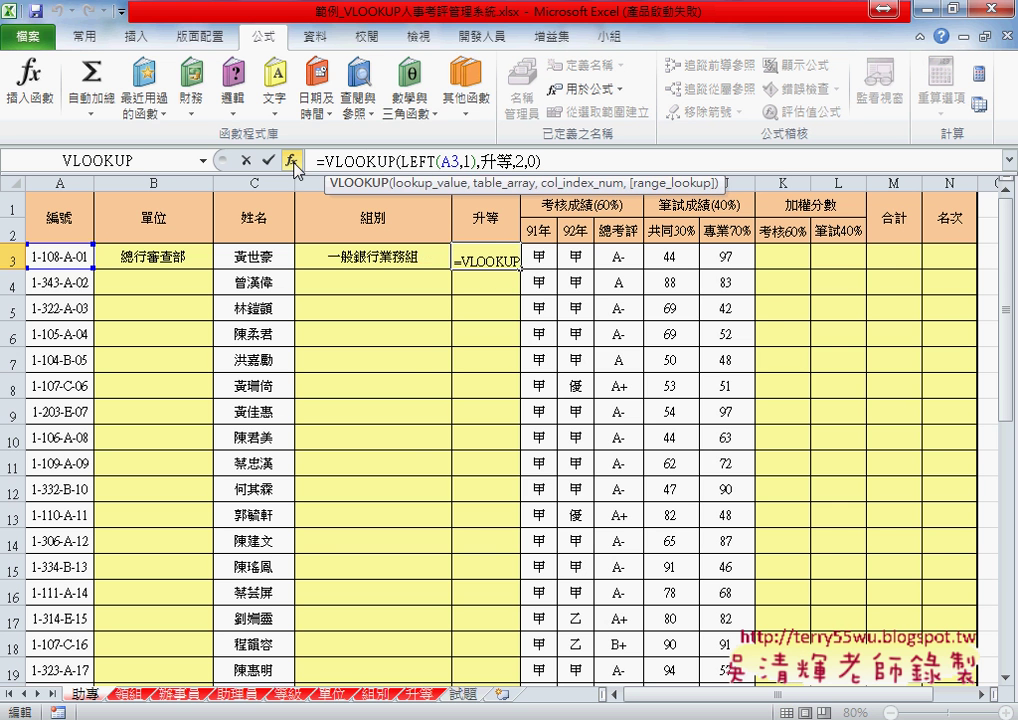
# Wrap the lookup value as VALUE(LEFT(A3,1)) in E3's VLOOKUP arguments.
pyautogui.click(291, 160)
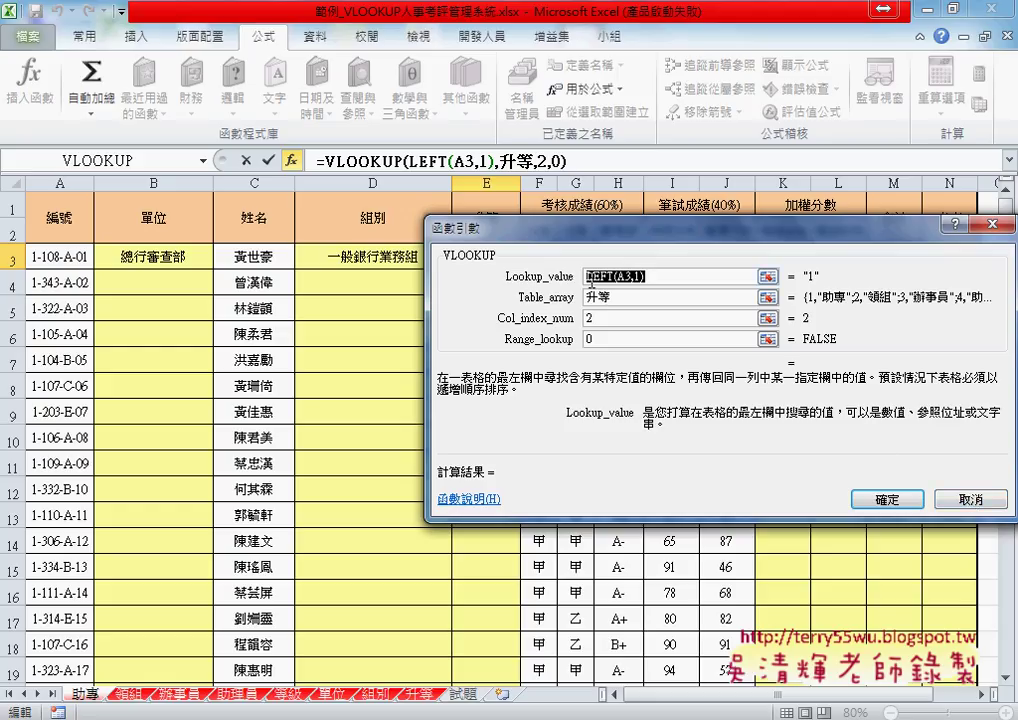
pyautogui.click(651, 280)
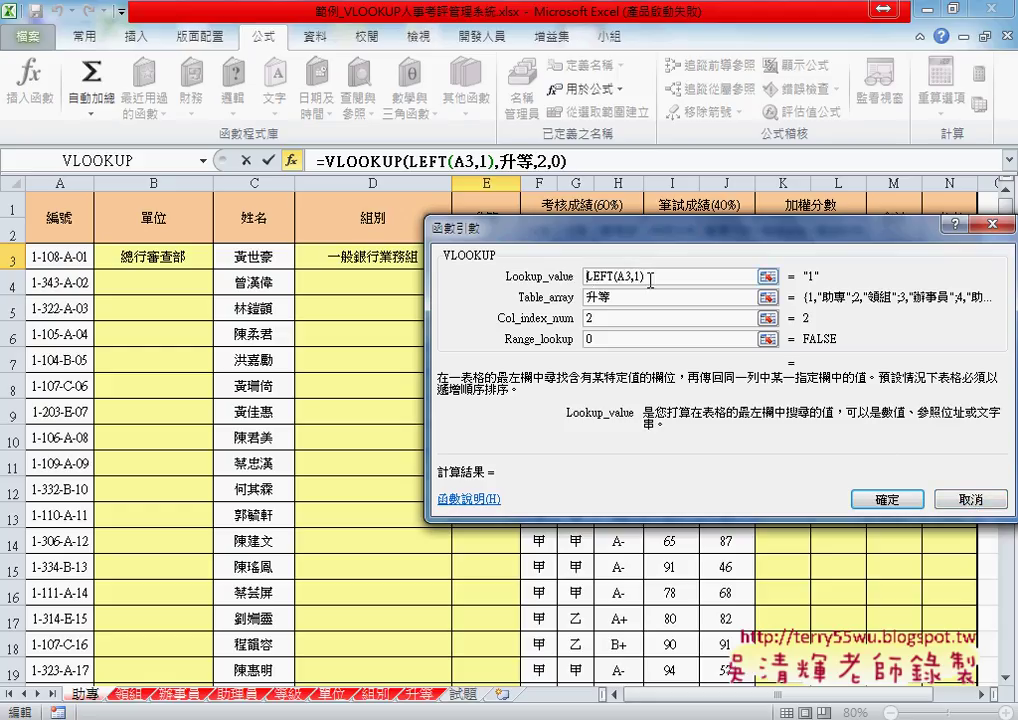
pyautogui.write('va')
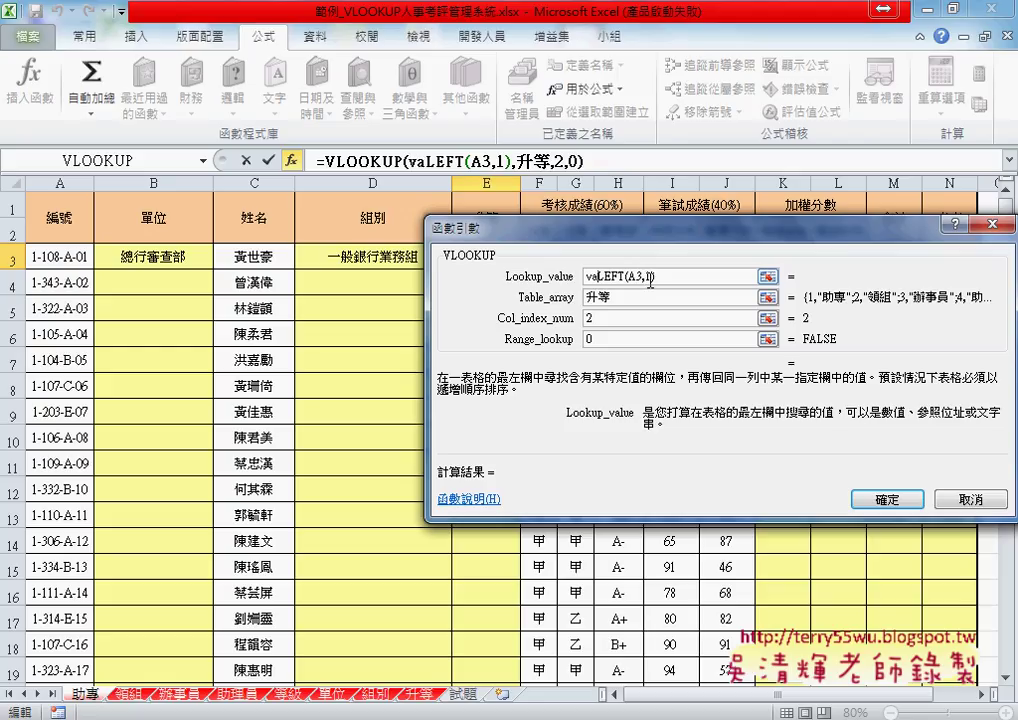
pyautogui.write('lue')
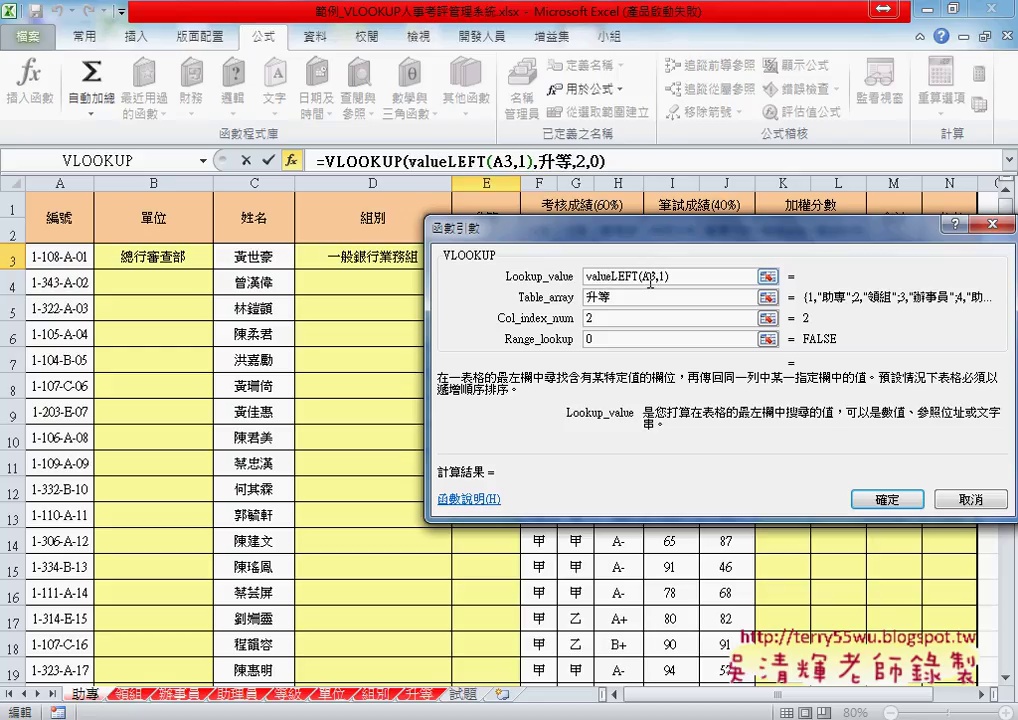
pyautogui.write('(')
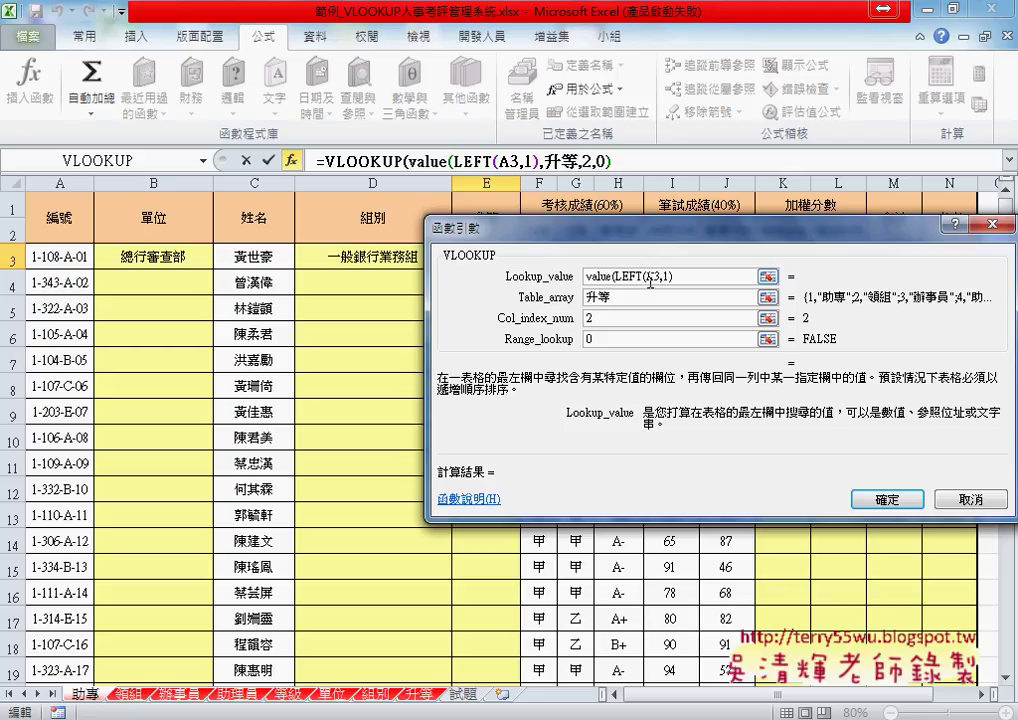
pyautogui.doubleClick(600, 276)
pyautogui.click(730, 277)
pyautogui.write(')')
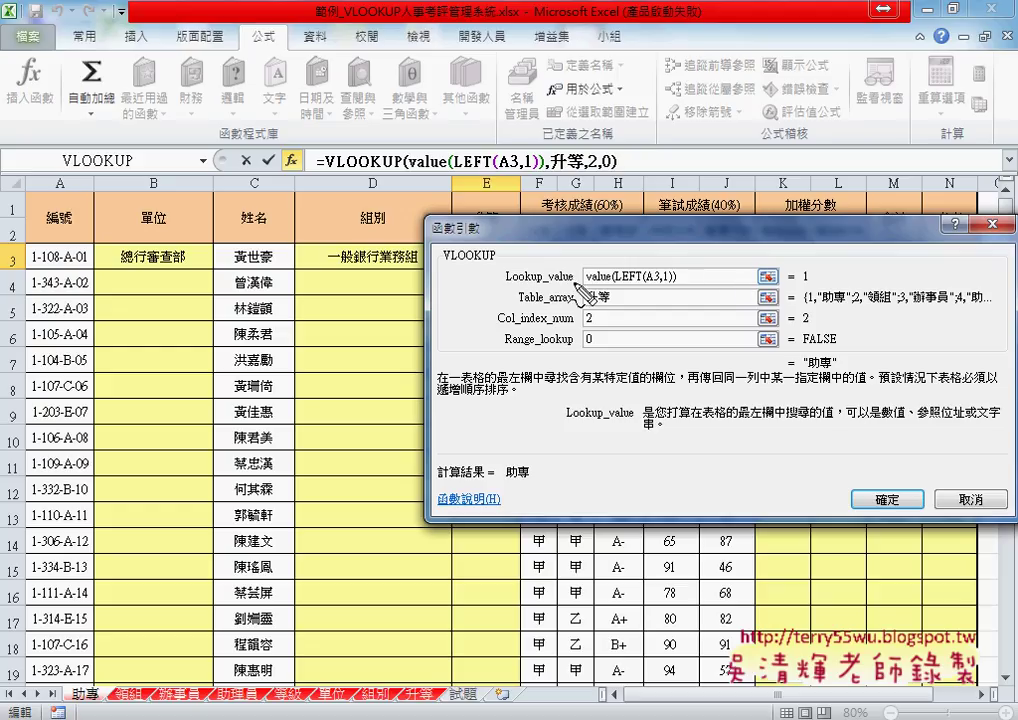
# Mark up how the converted lookup value yields 1, then confirm so E3 shows 助專.
pyautogui.moveTo(621, 286); pyautogui.dragTo(668, 287)
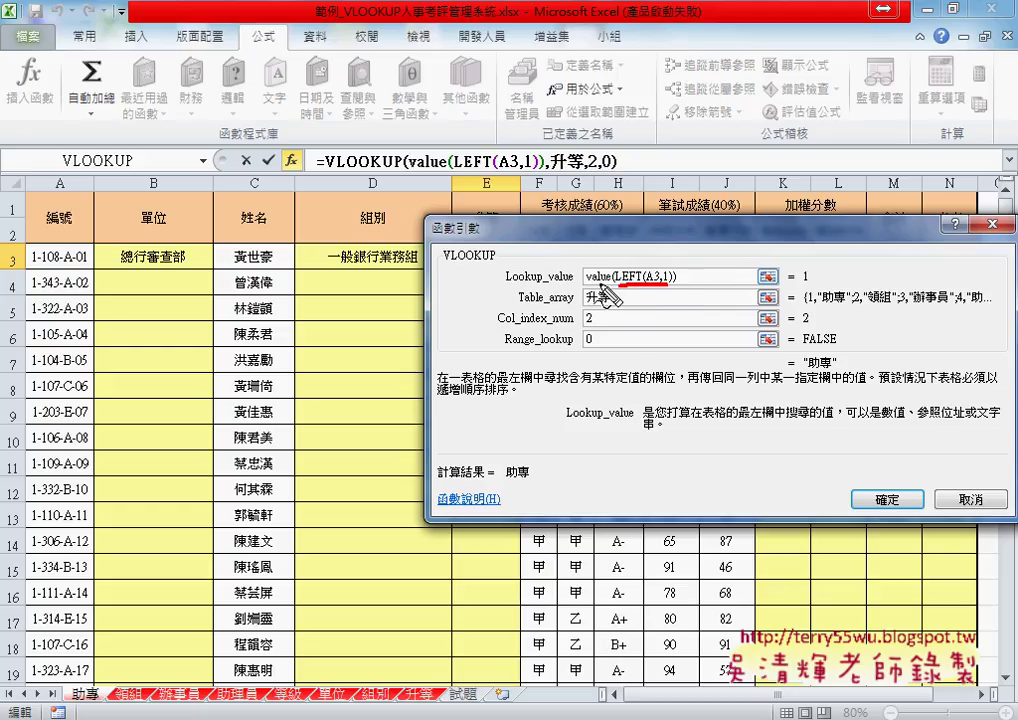
pyautogui.moveTo(585, 288); pyautogui.dragTo(611, 288)
pyautogui.moveTo(678, 318); pyautogui.dragTo(704, 315)
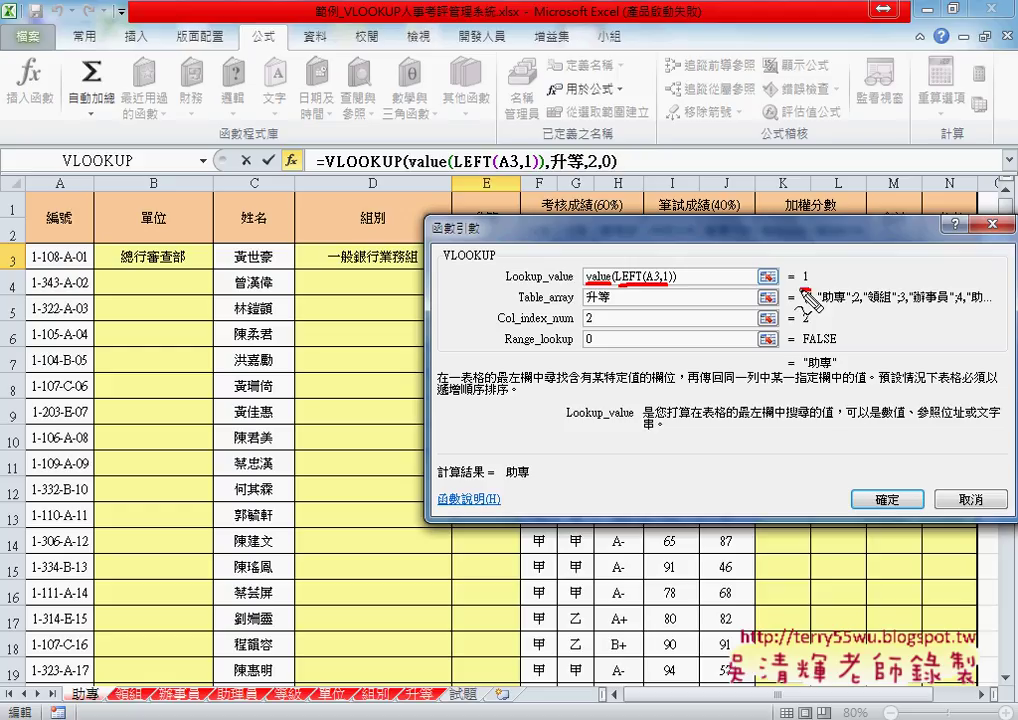
pyautogui.moveTo(808, 263); pyautogui.dragTo(800, 267)
pyautogui.moveTo(642, 268); pyautogui.dragTo(808, 268)
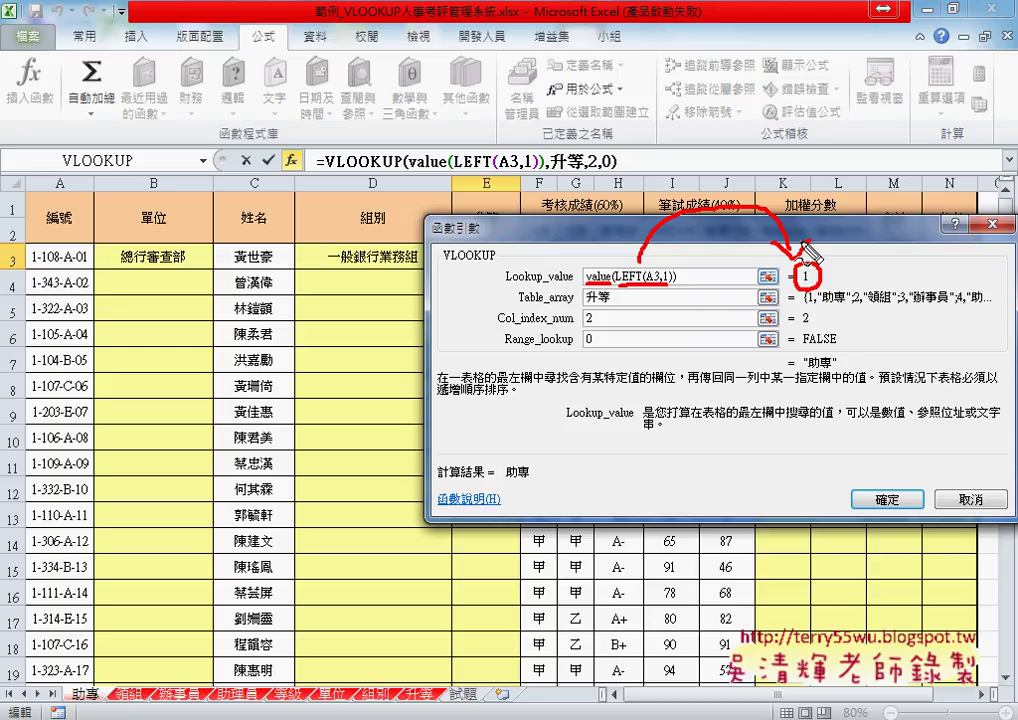
pyautogui.press('Escape')
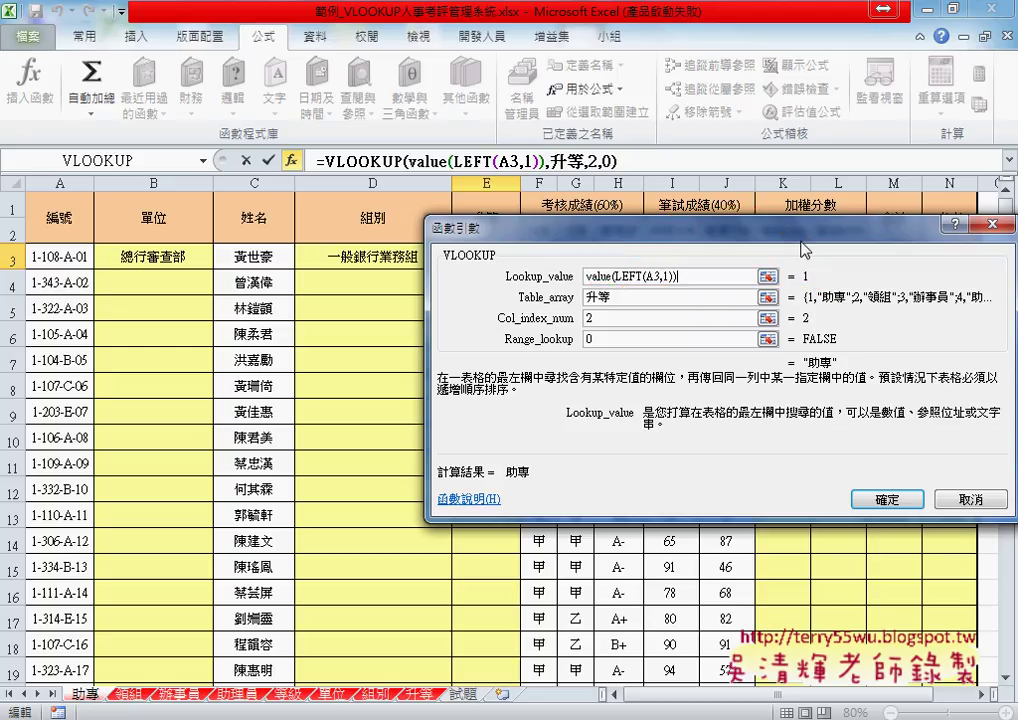
pyautogui.click(888, 499)
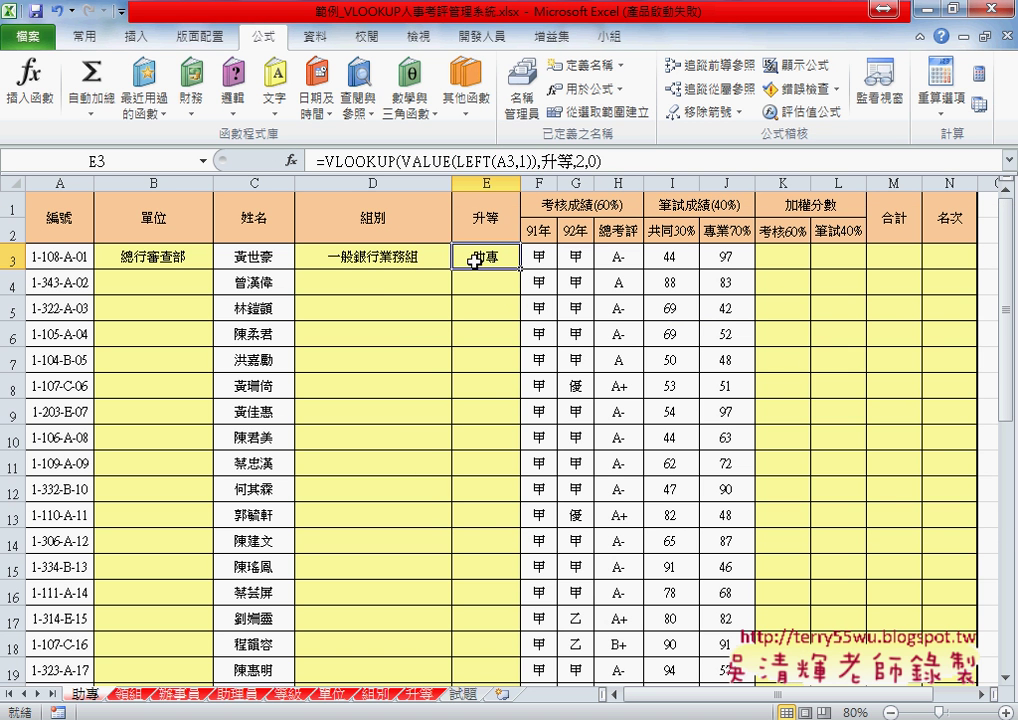
# Review the formulas in B3, D3 and E3, then select K3 under 考核60%.
pyautogui.click(176, 259)
pyautogui.click(331, 259)
pyautogui.click(488, 258)
pyautogui.click(778, 261)
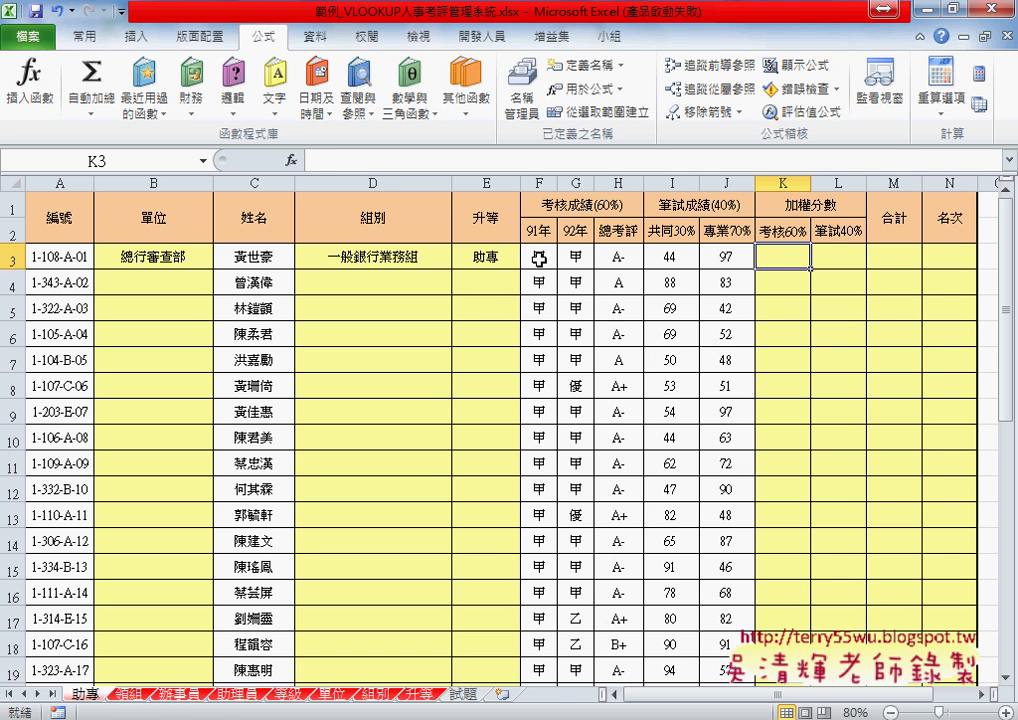
# Start a VLOOKUP in K3 with F3 as lookup value, first inserting the 考評等級 table.
pyautogui.click(291, 160)
pyautogui.click(805, 519)
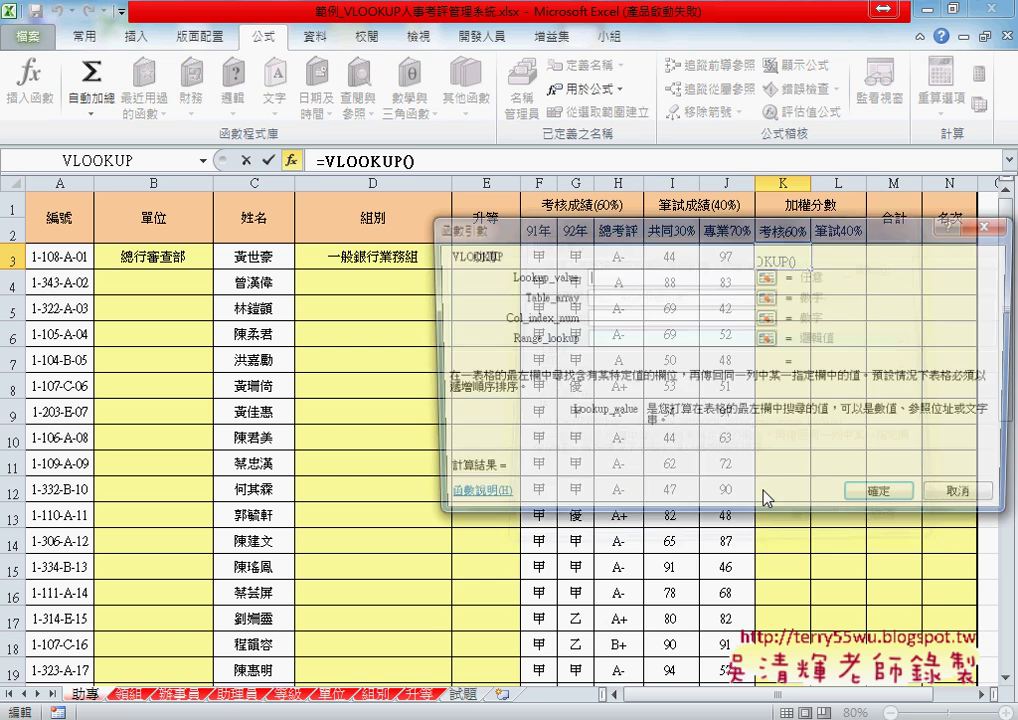
pyautogui.moveTo(578, 250); pyautogui.dragTo(493, 368)
pyautogui.click(540, 257)
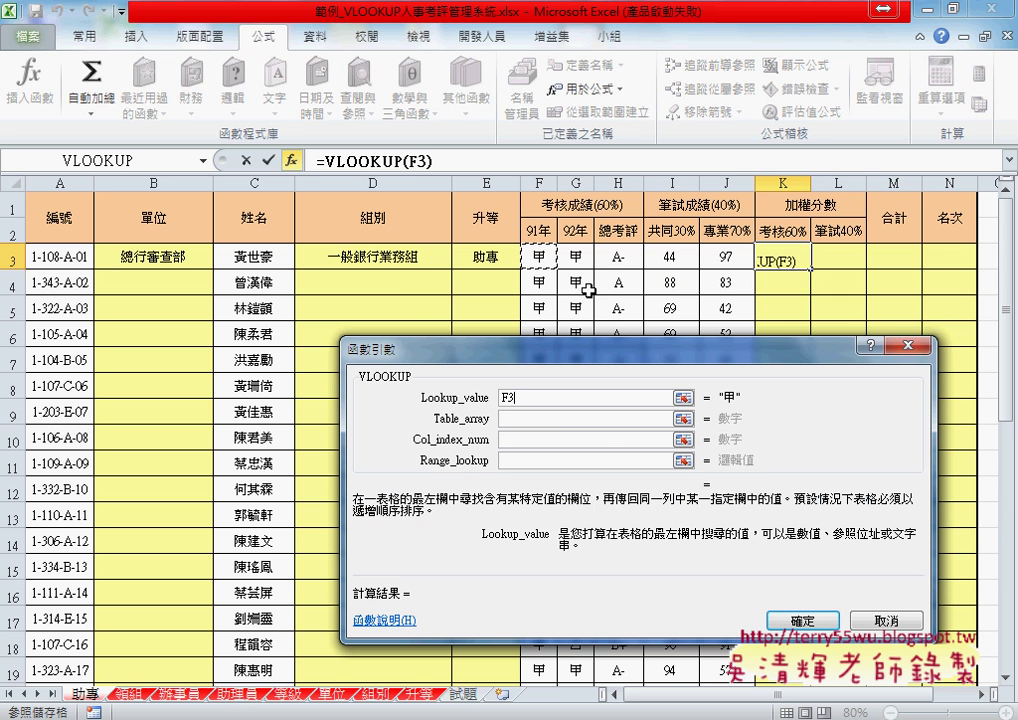
pyautogui.click(533, 422)
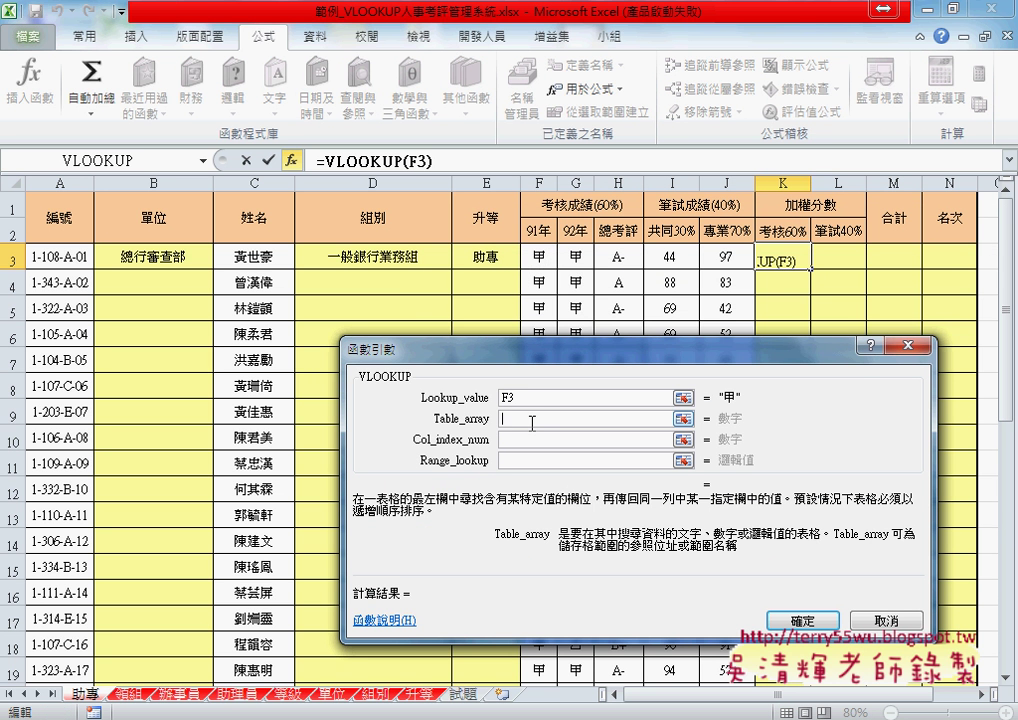
pyautogui.press('F3')
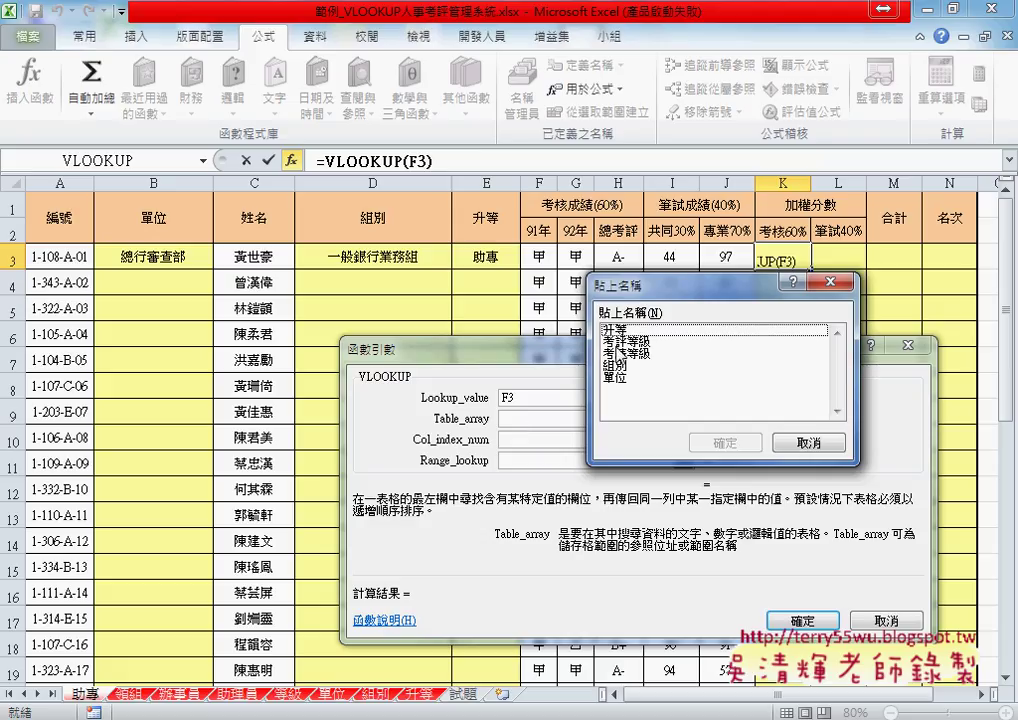
pyautogui.click(645, 343)
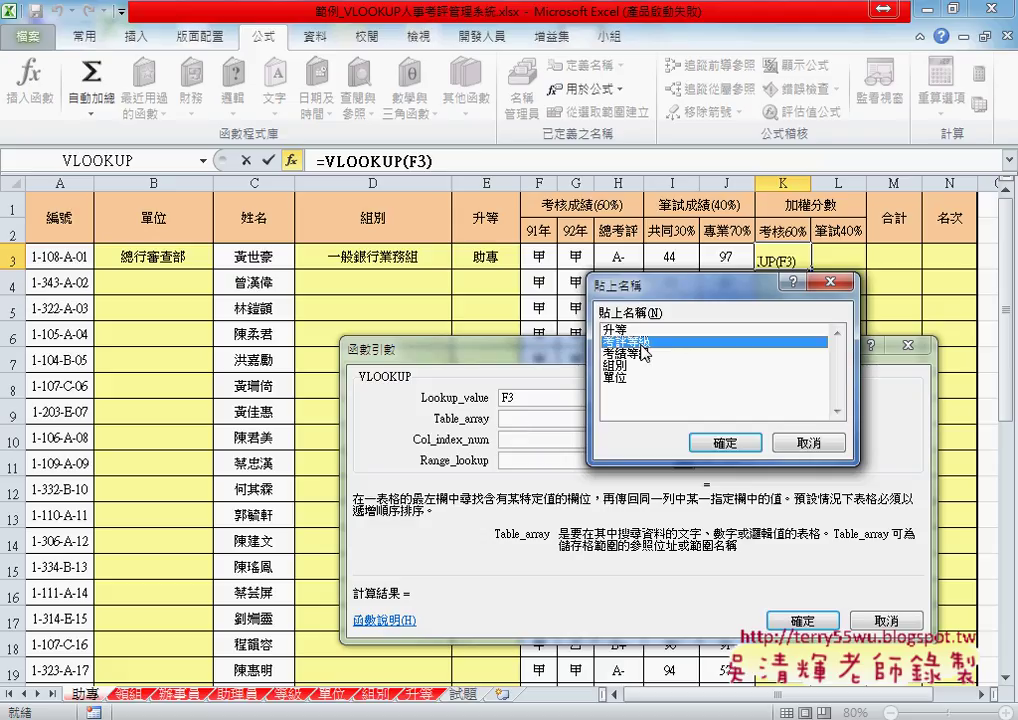
pyautogui.click(646, 354)
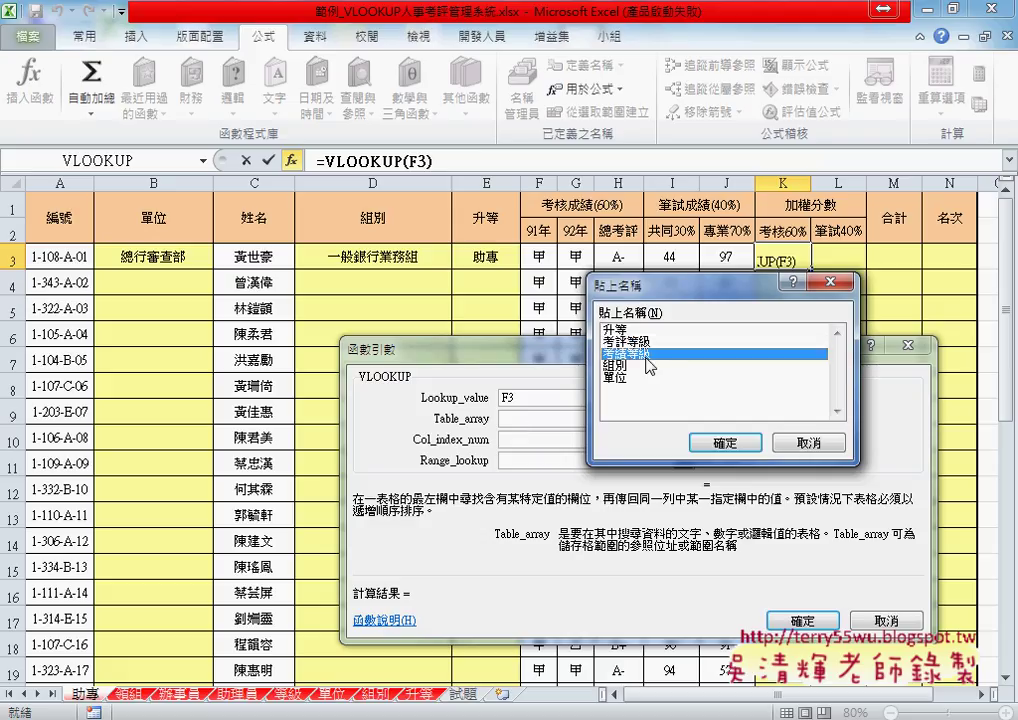
pyautogui.click(650, 343)
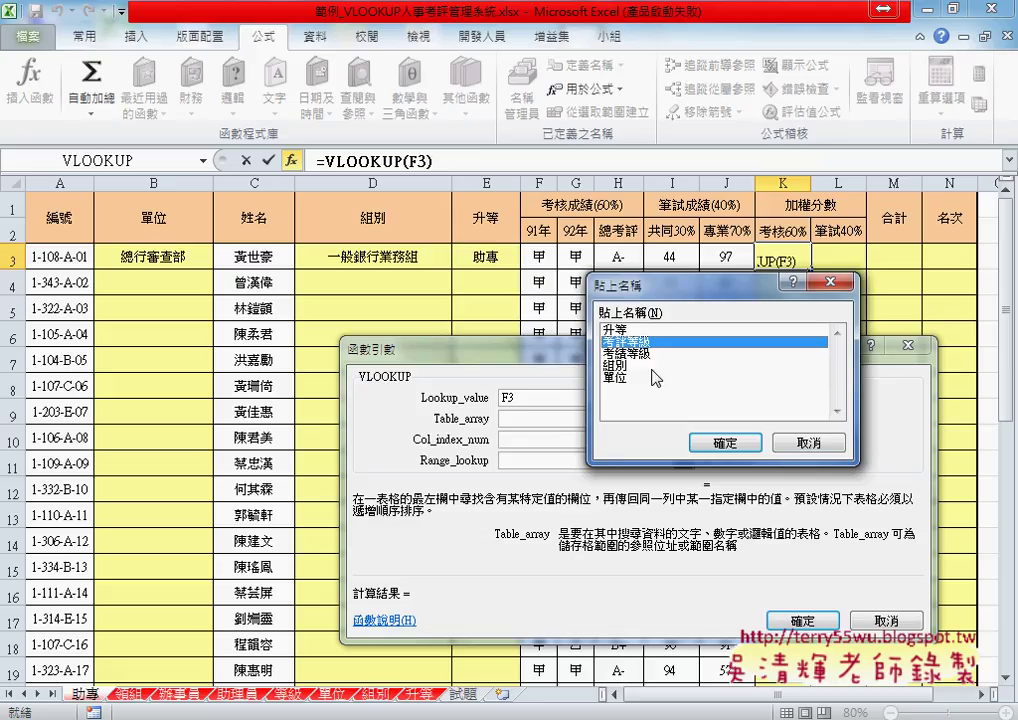
pyautogui.click(714, 446)
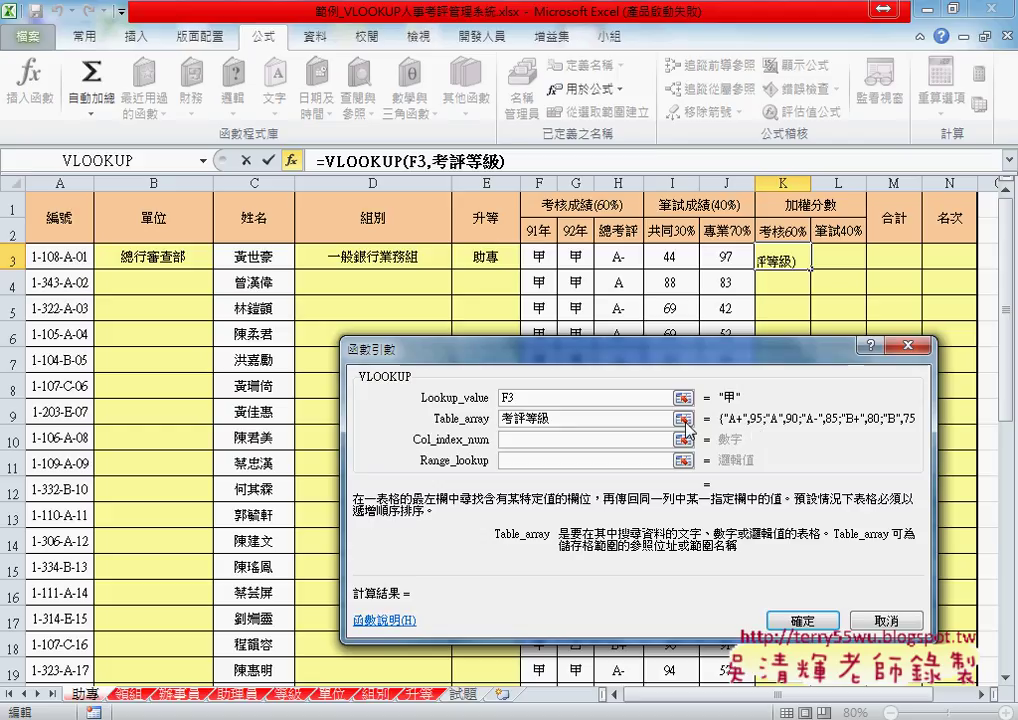
# Replace the table with 考績等級, column 2, exact match 0, so K3 shows 85.0.
pyautogui.moveTo(550, 419); pyautogui.dragTo(500, 420)
pyautogui.press('Delete')
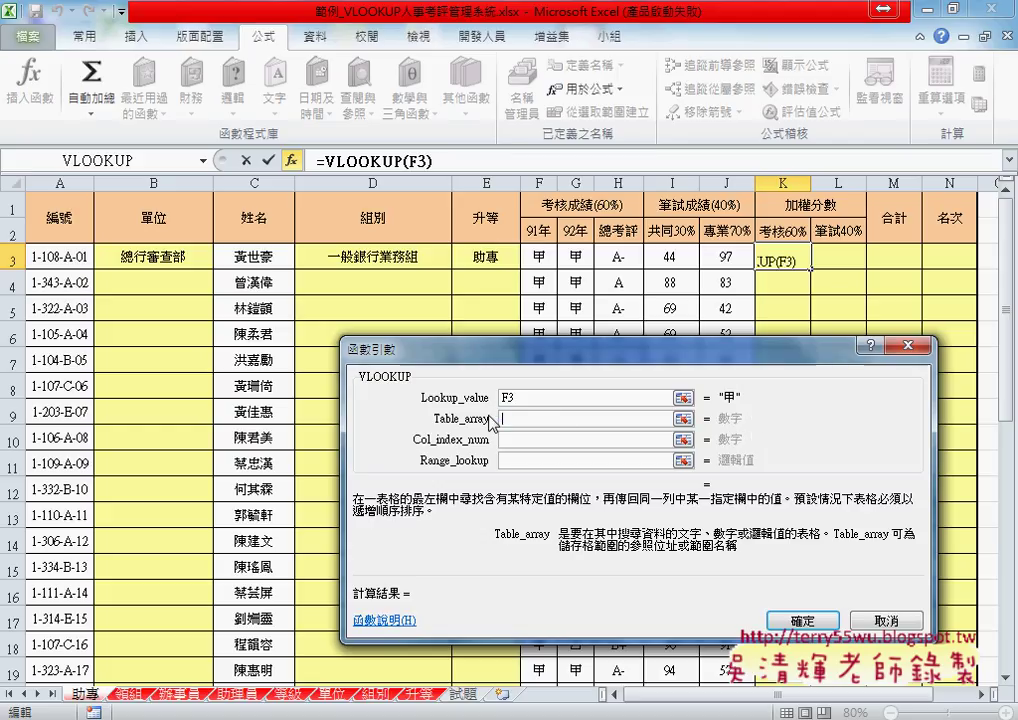
pyautogui.click(537, 439)
pyautogui.click(538, 420)
pyautogui.press('F3')
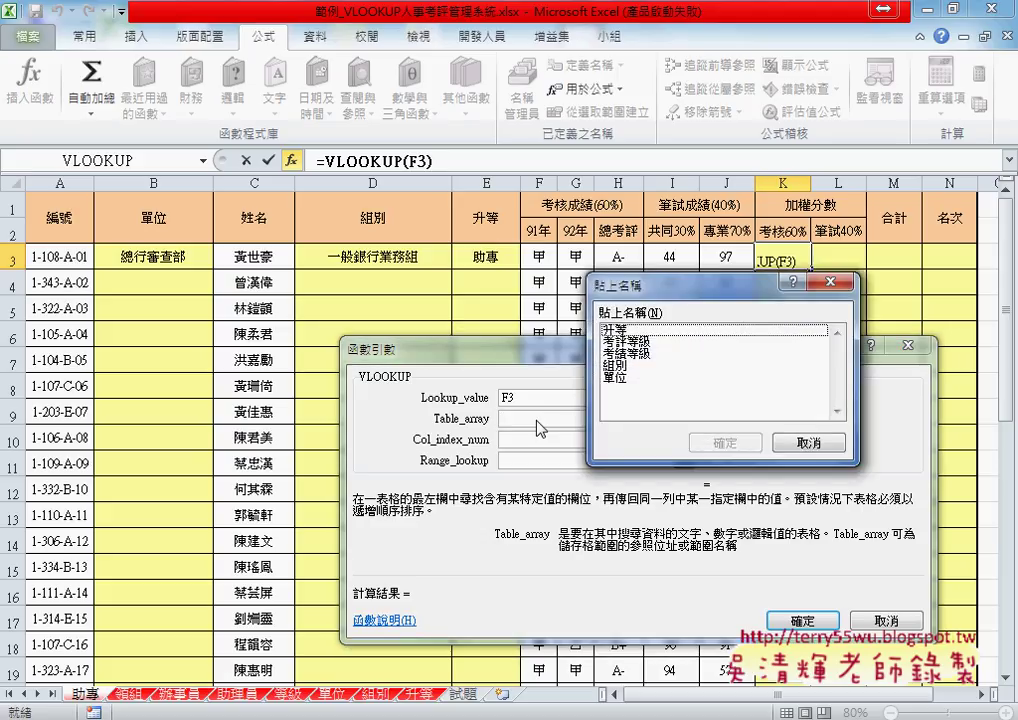
pyautogui.press('Return')
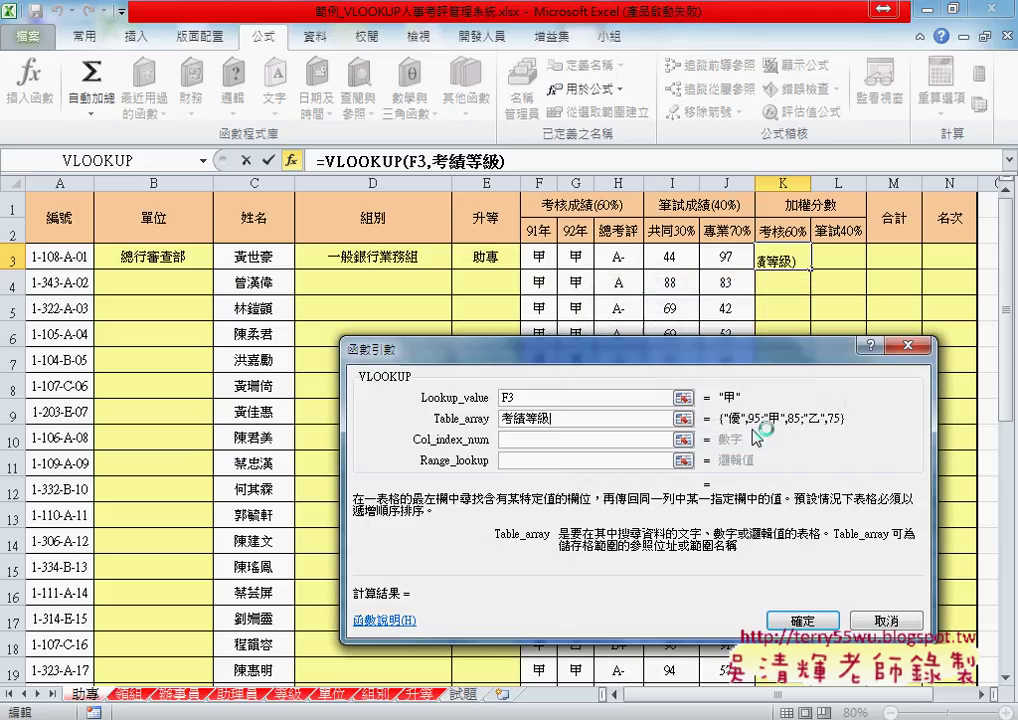
pyautogui.click(565, 439)
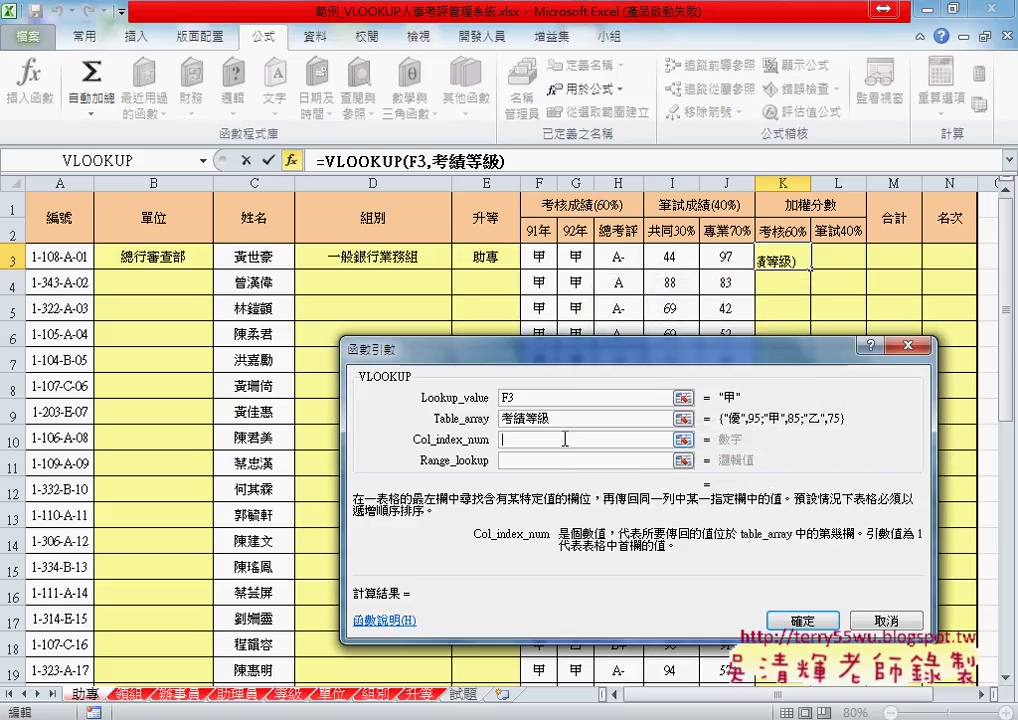
pyautogui.write('2')
pyautogui.click(561, 461)
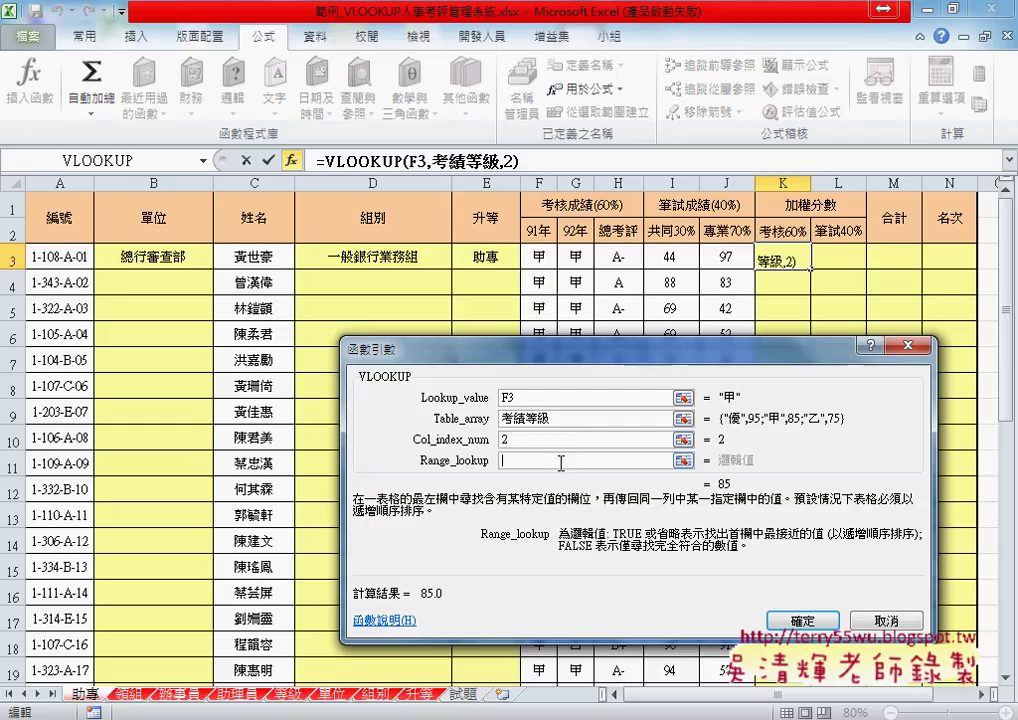
pyautogui.write('0')
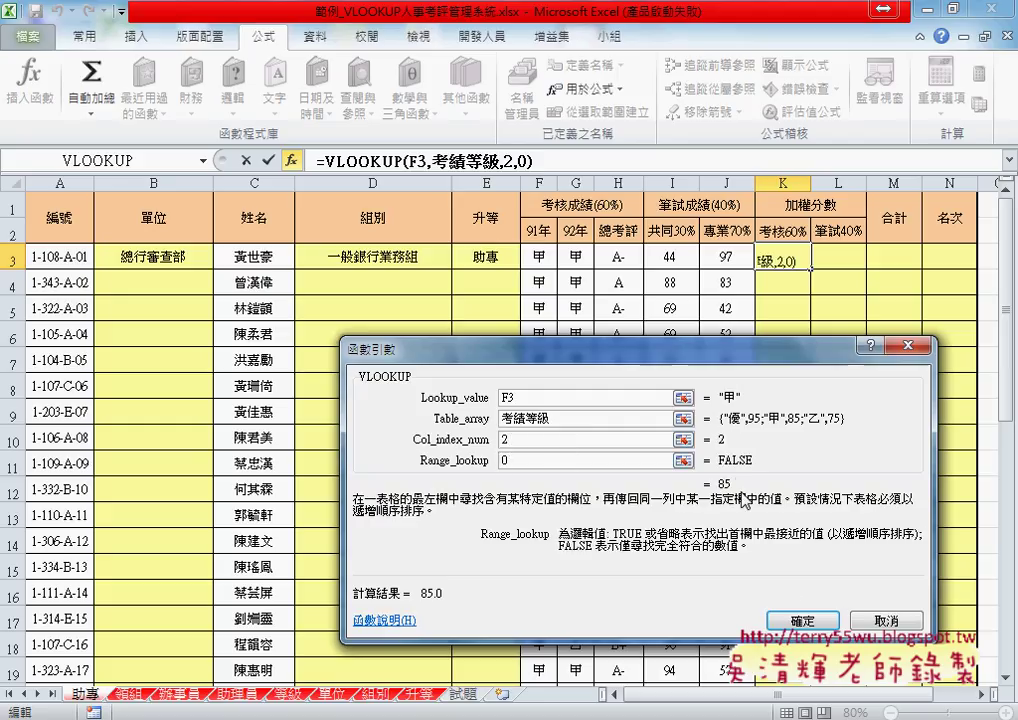
pyautogui.press('Return')
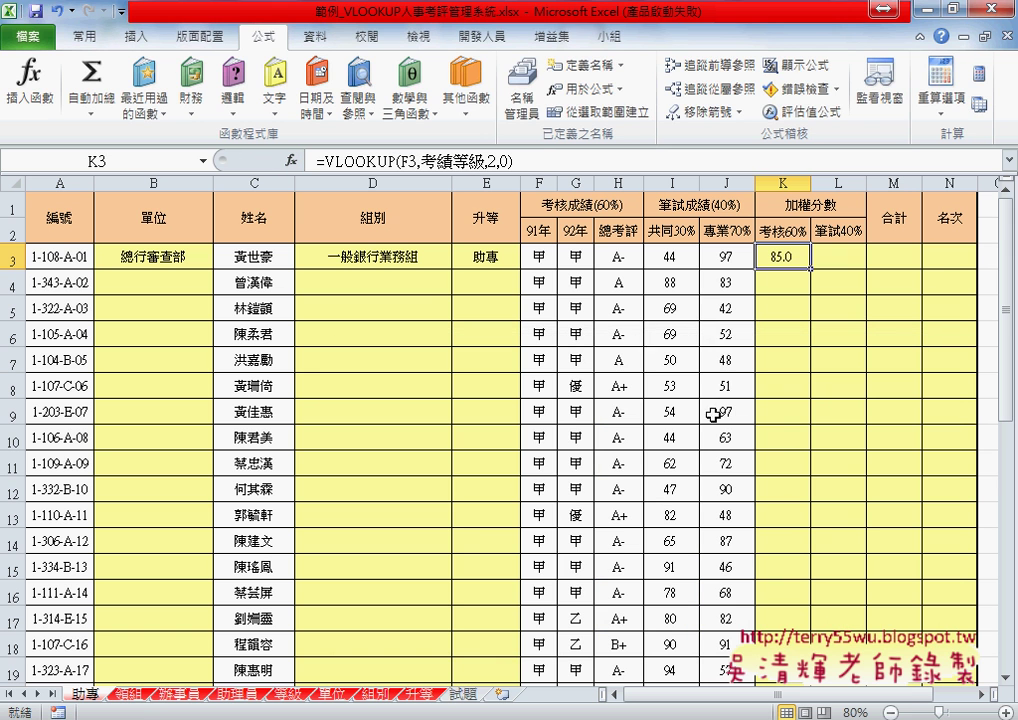
# Add a second VLOOKUP to K3 for the 92年 grade in G3 using 考績等級.
pyautogui.click(537, 161)
pyautogui.write('+')
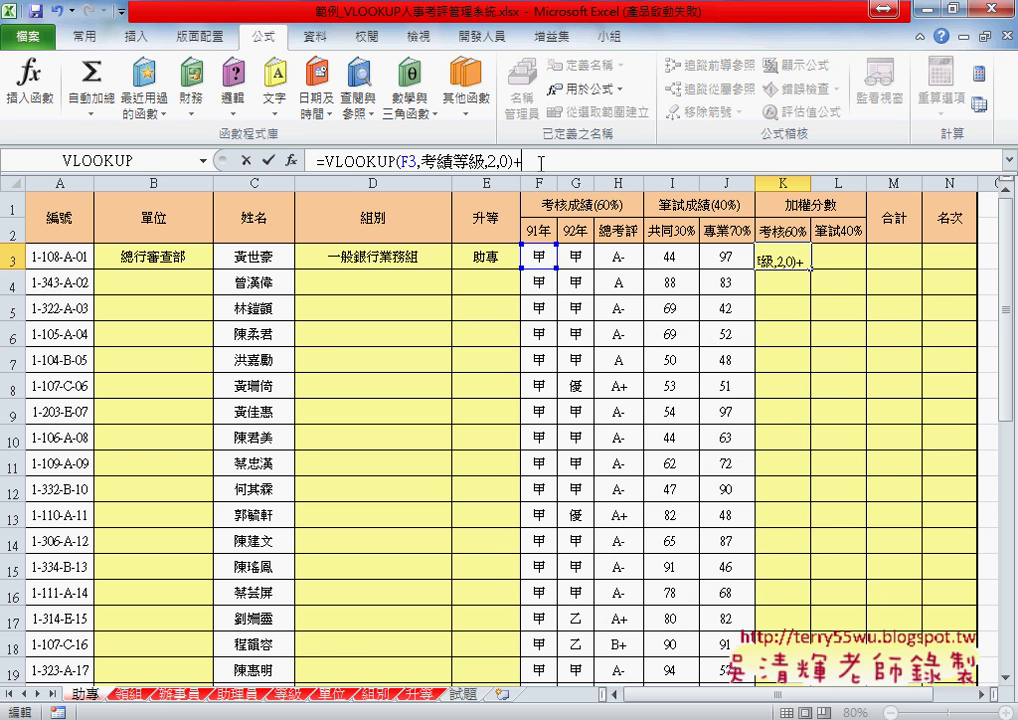
pyautogui.moveTo(320, 161); pyautogui.dragTo(517, 161)
pyautogui.hotkey('ctrl', 'c')
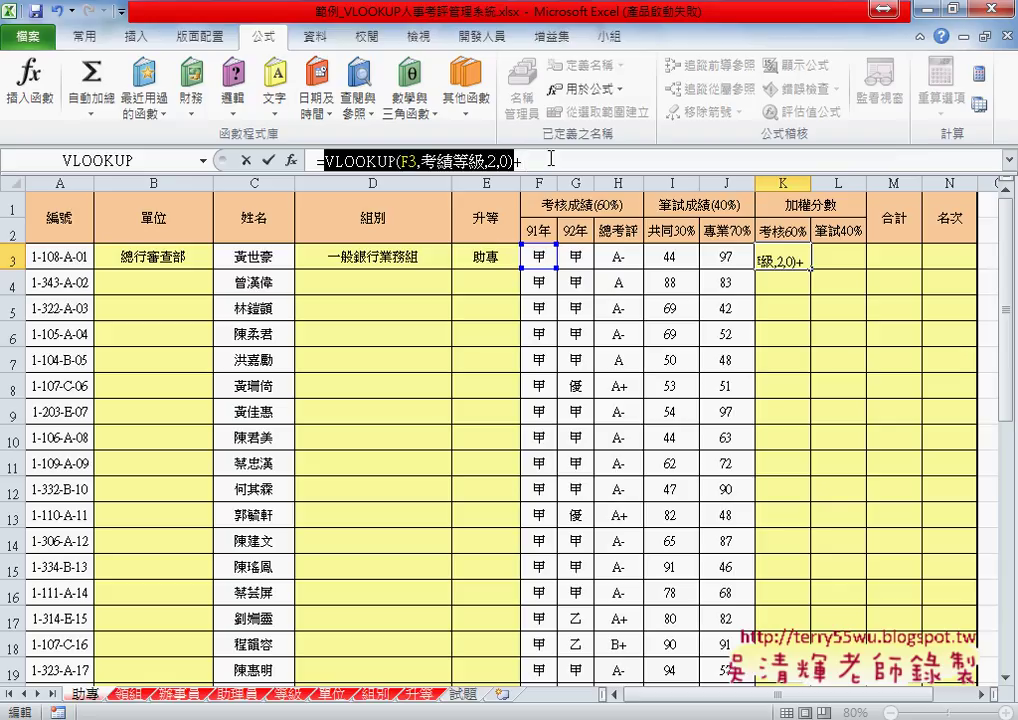
pyautogui.click(586, 161)
pyautogui.hotkey('ctrl', 'v')
pyautogui.doubleClick(603, 161)
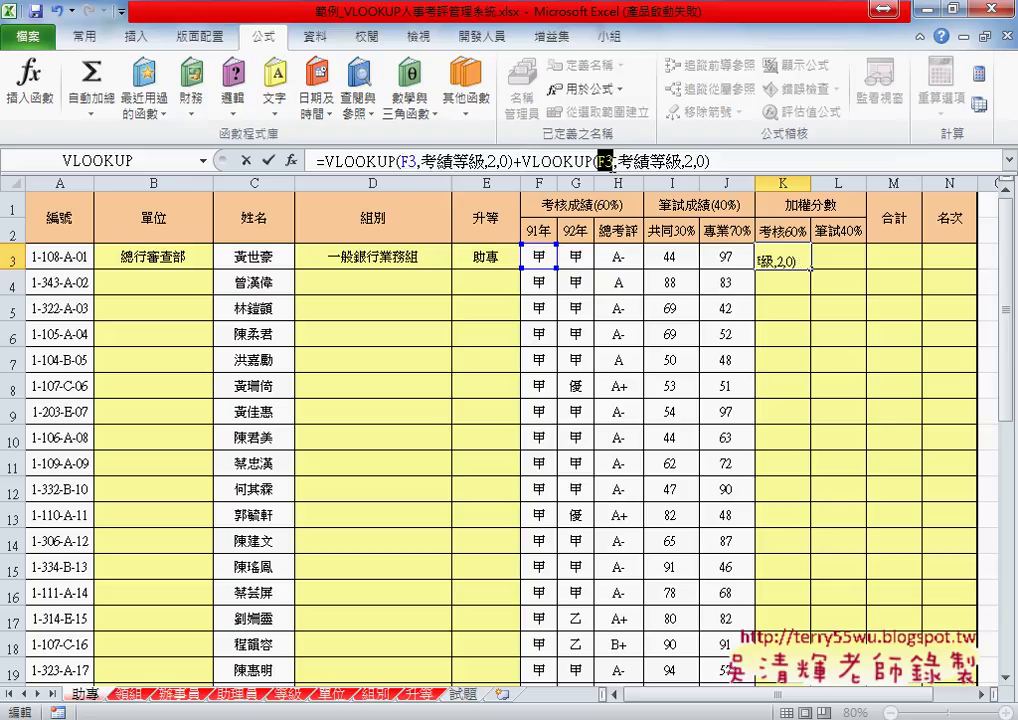
pyautogui.click(578, 257)
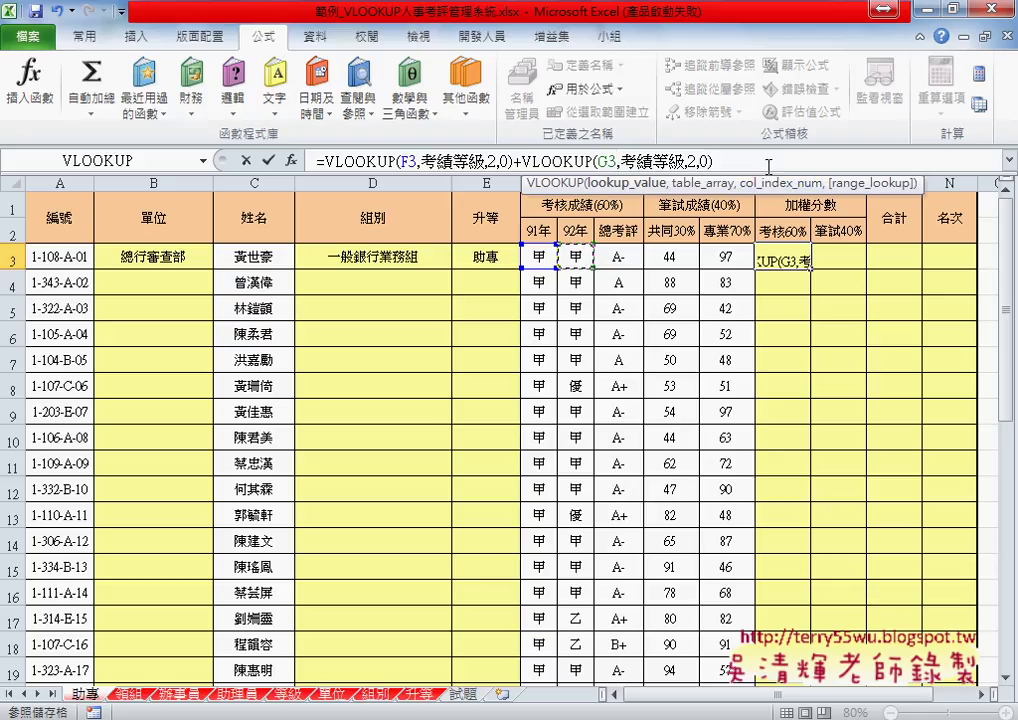
# Add a third lookup for H3 using the 考評等級 table.
pyautogui.click(771, 160)
pyautogui.write('+')
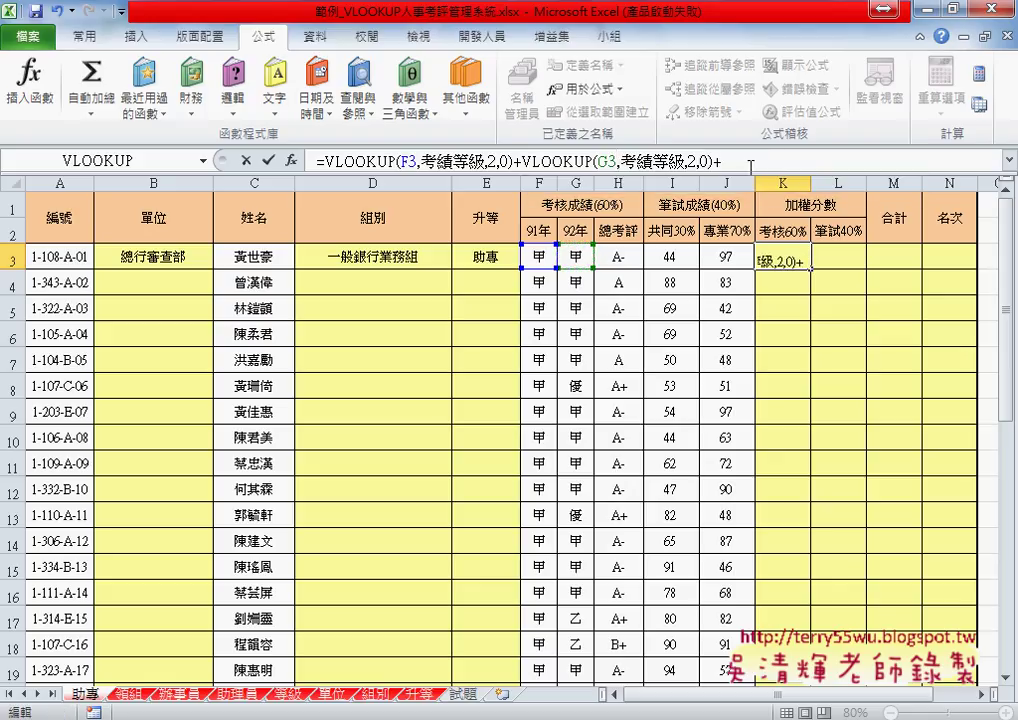
pyautogui.hotkey('ctrl', 'v')
pyautogui.doubleClick(804, 160)
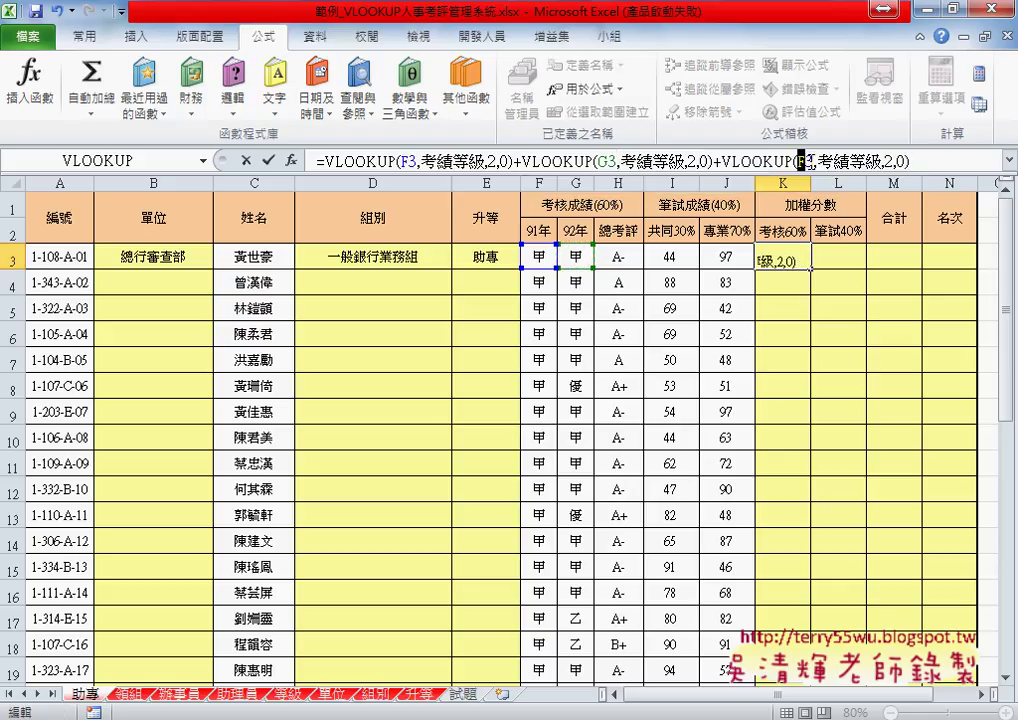
pyautogui.click(630, 257)
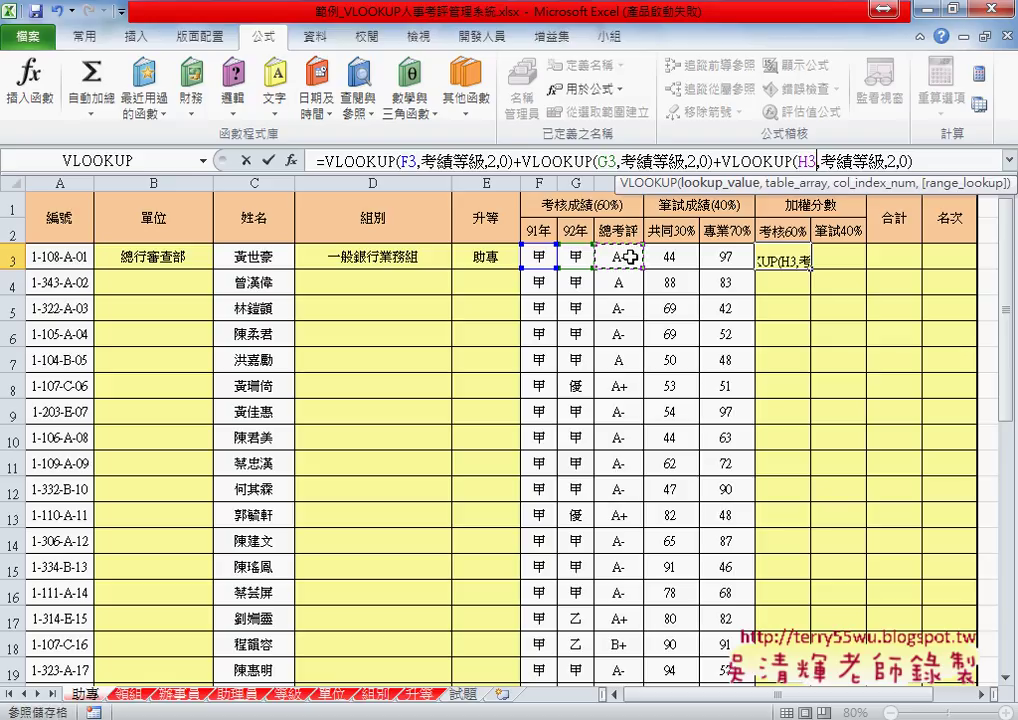
pyautogui.moveTo(820, 160); pyautogui.dragTo(884, 160)
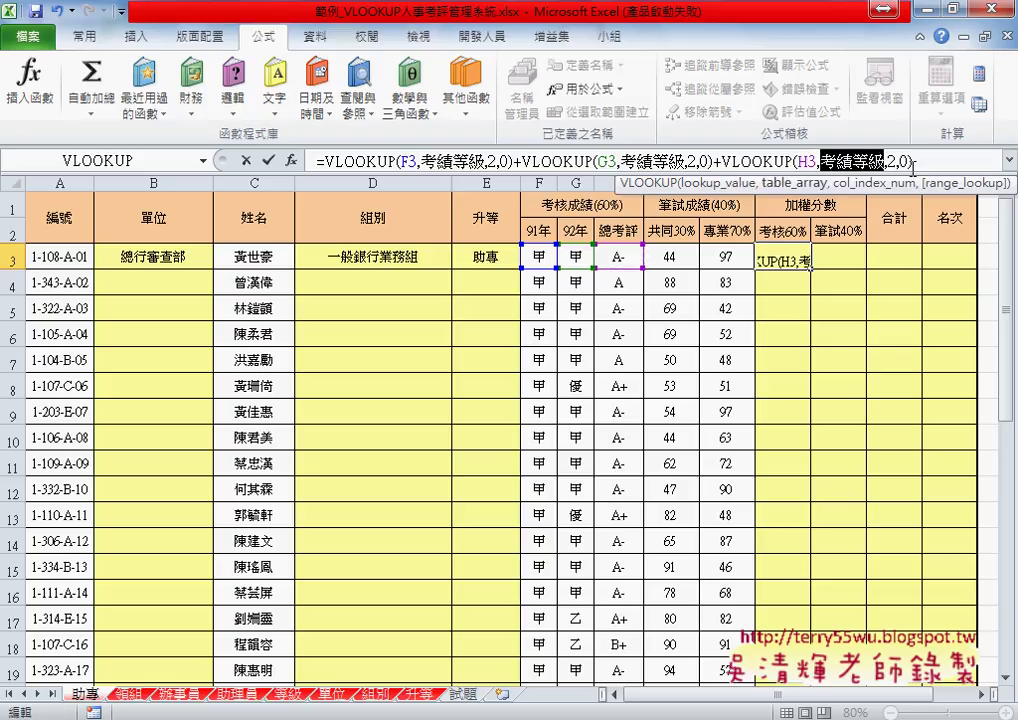
pyautogui.press('Delete')
pyautogui.press('F3')
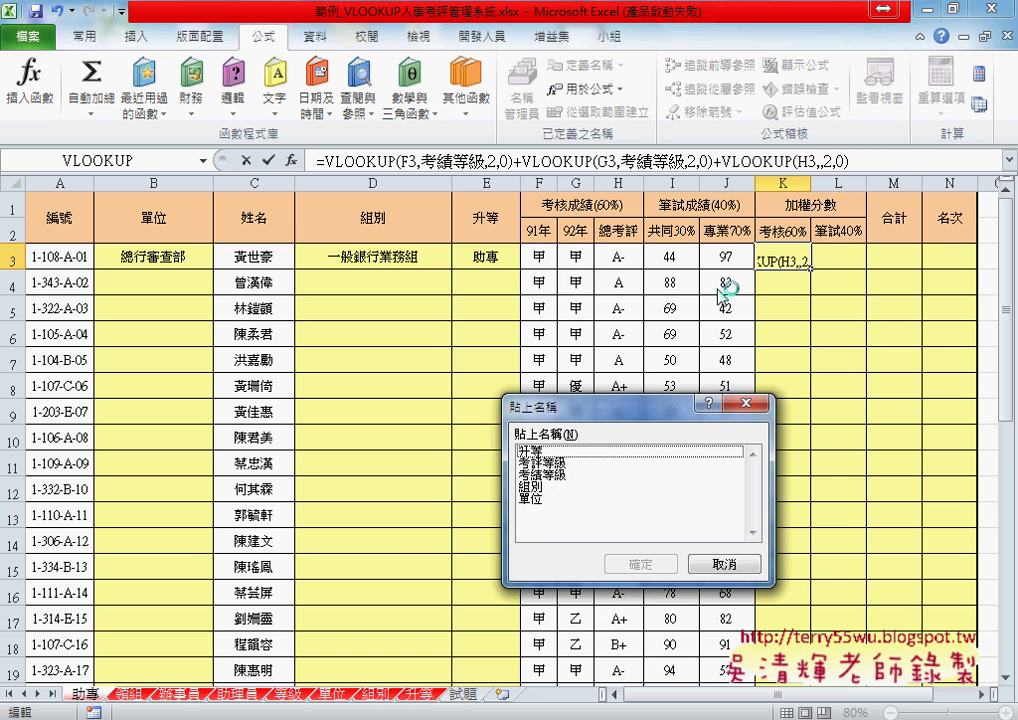
pyautogui.doubleClick(562, 462)
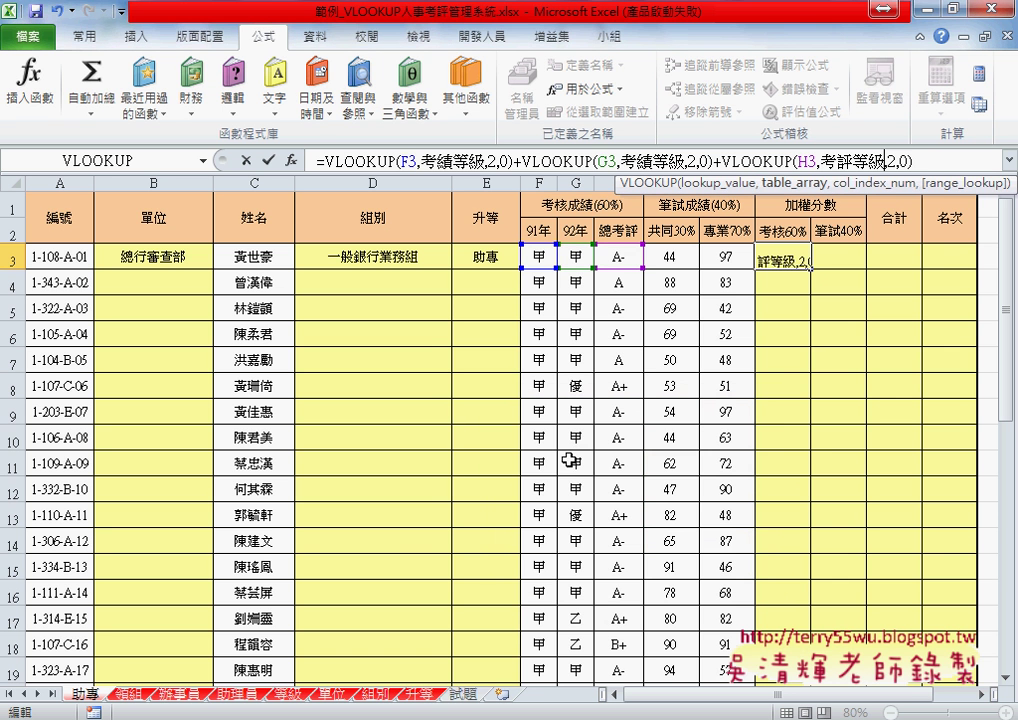
# Wrap the three lookups in parentheses and divide by 3, committing K3 at 85.0.
pyautogui.click(350, 160)
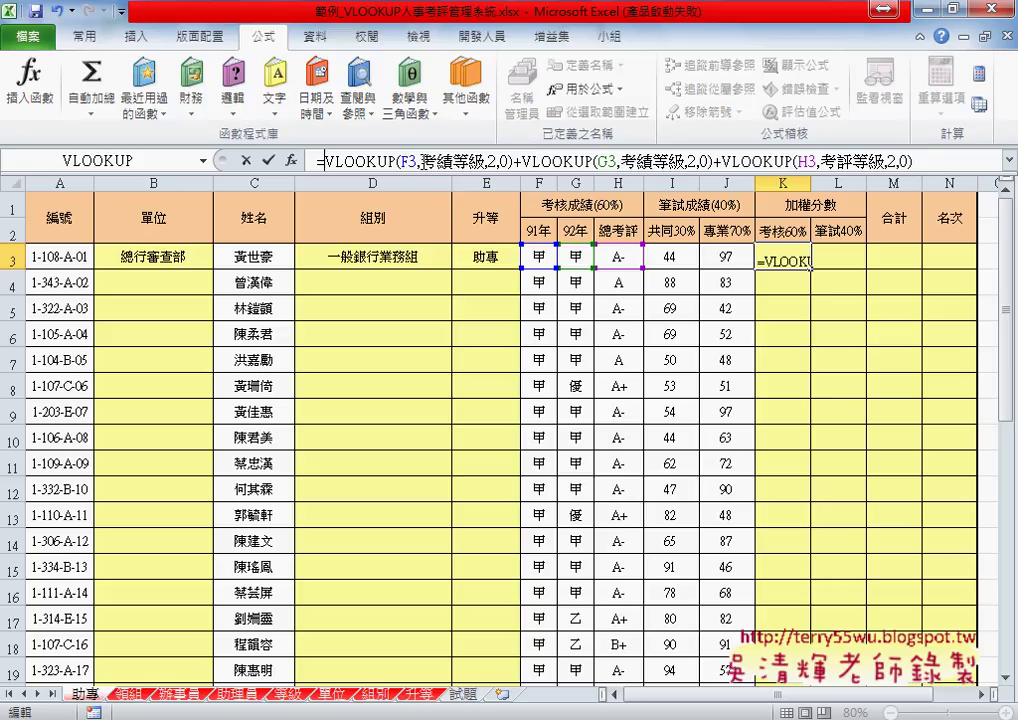
pyautogui.write('(')
pyautogui.click(948, 160)
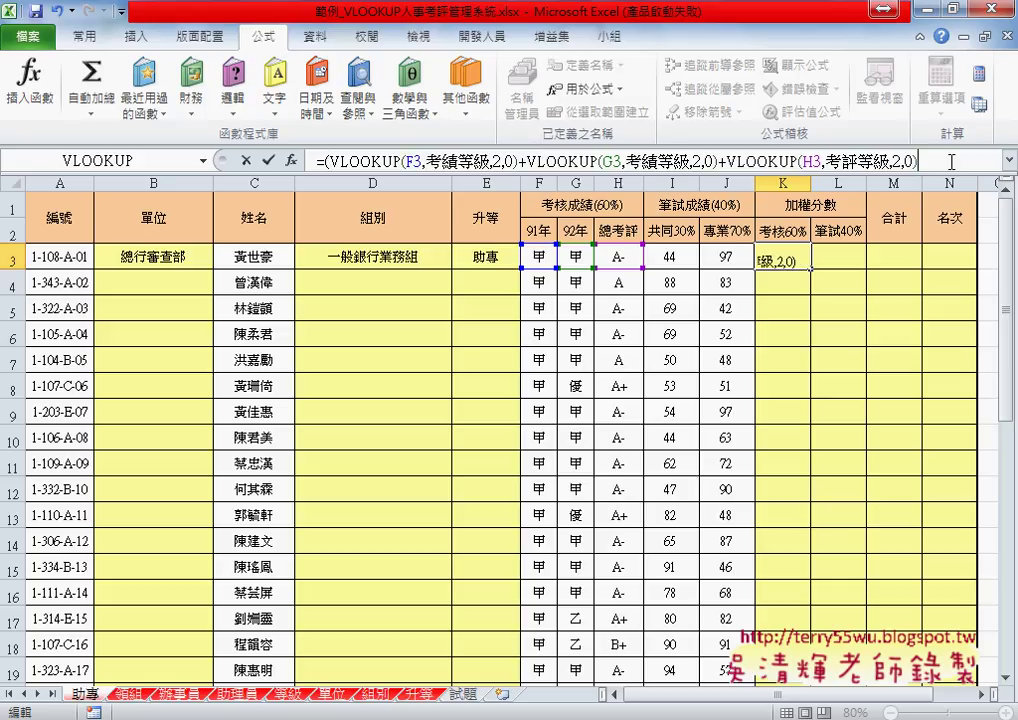
pyautogui.write(')')
pyautogui.write('/3')
pyautogui.click(267, 159)
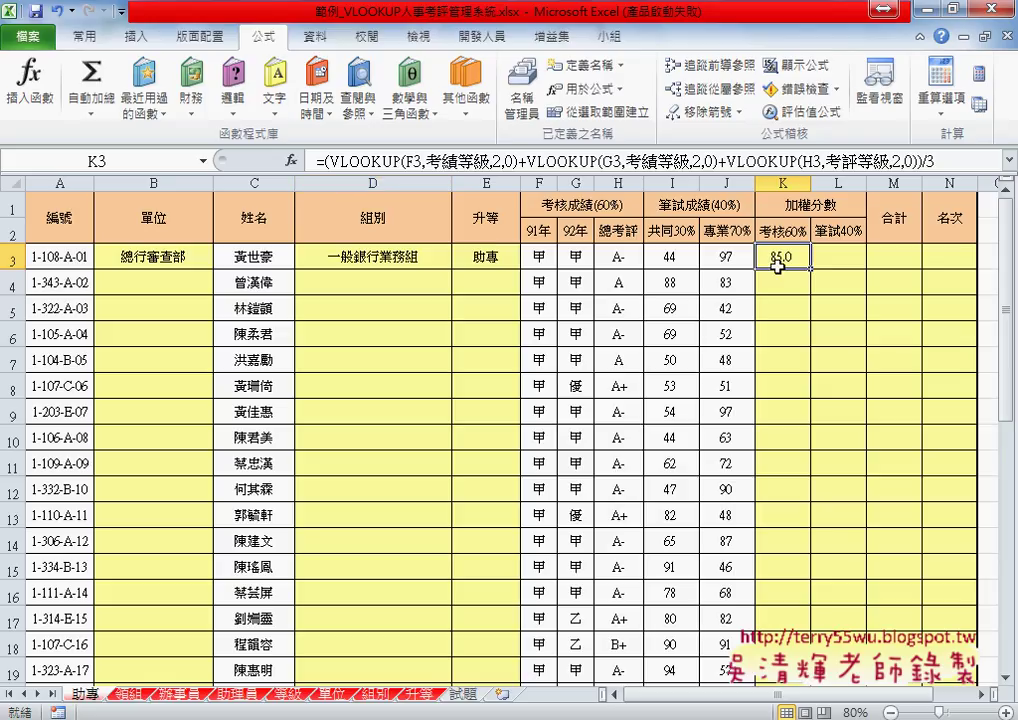
pyautogui.click(843, 258)
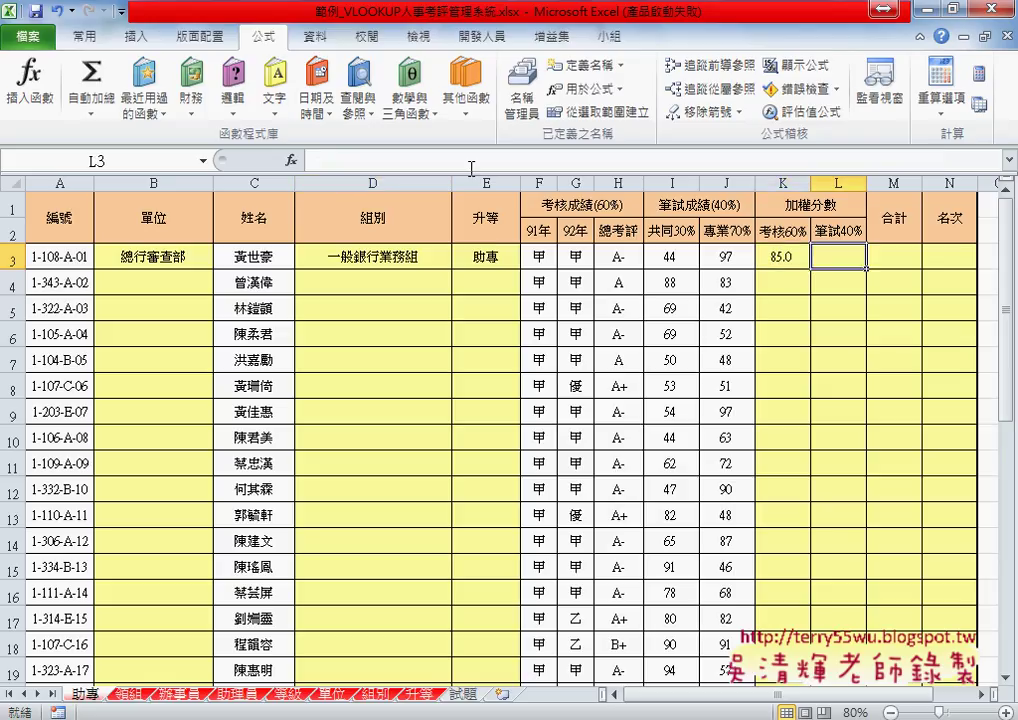
# Enter =I3*0.3+J3*0.7 in L3 for a 筆試40% score of 81.1.
pyautogui.click(441, 158)
pyautogui.write('-')
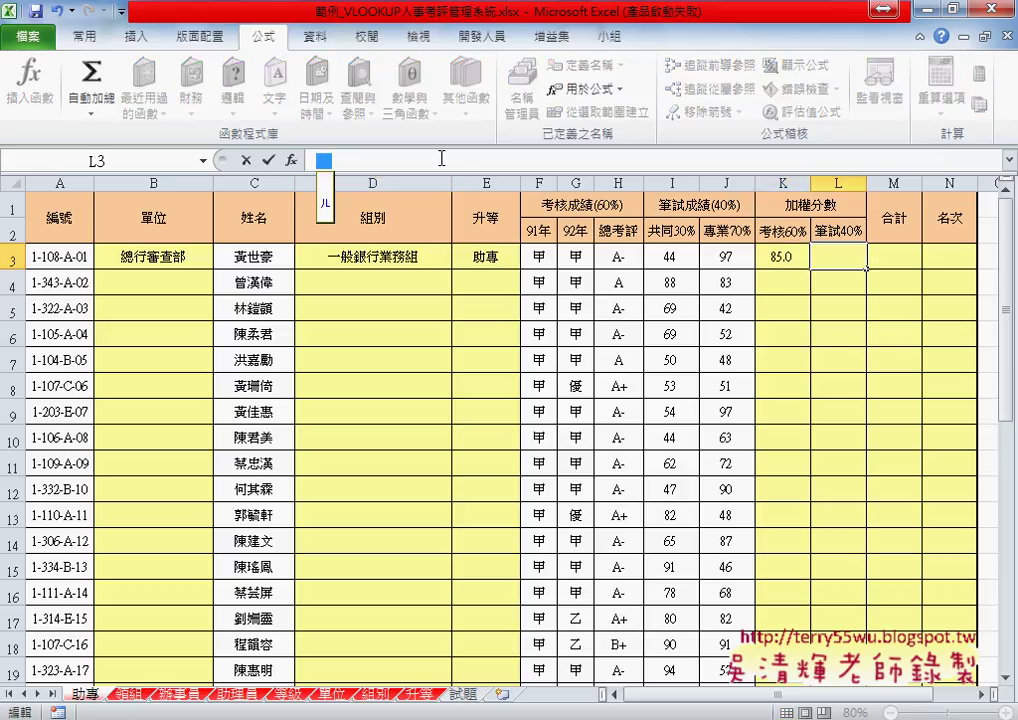
pyautogui.press('Escape')
pyautogui.write('=')
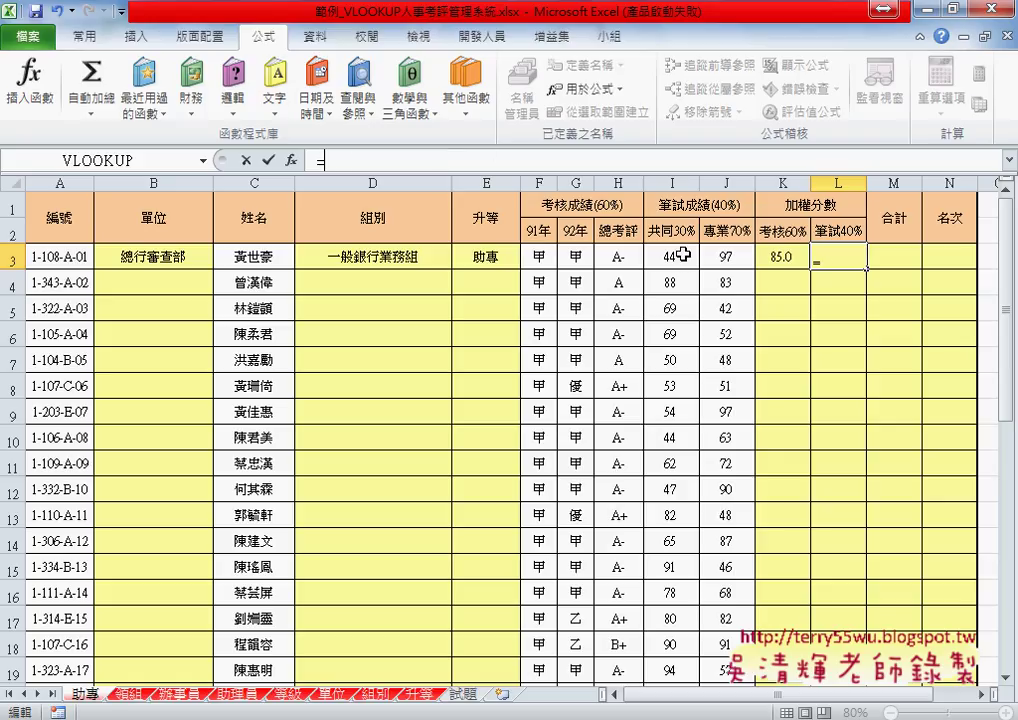
pyautogui.click(683, 255)
pyautogui.write('*0.')
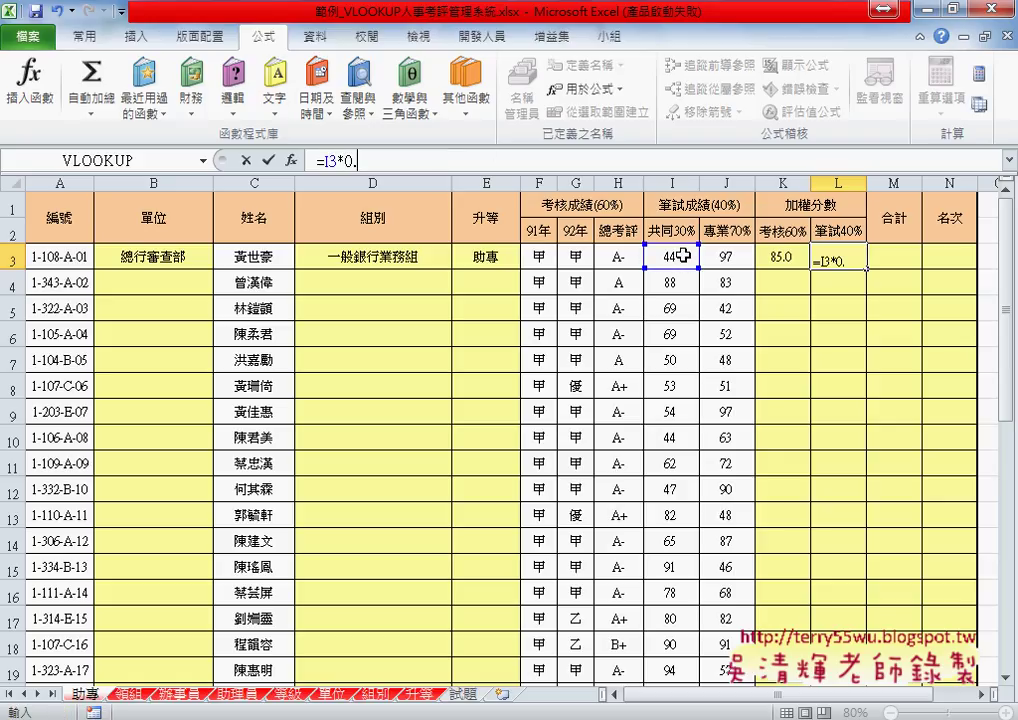
pyautogui.write('3+')
pyautogui.click(746, 257)
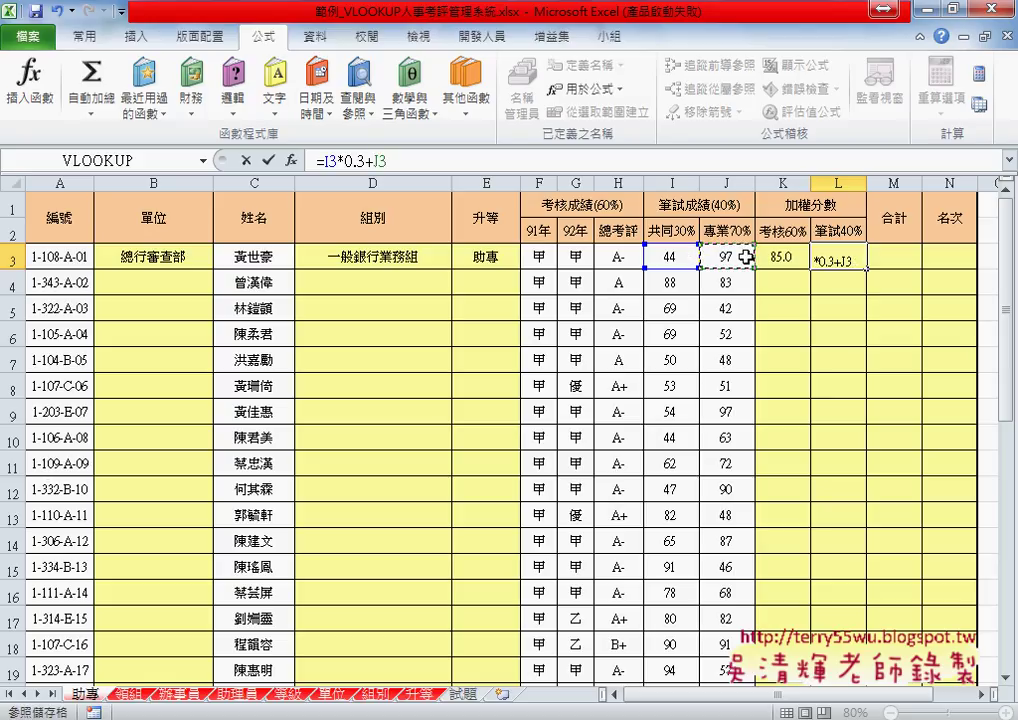
pyautogui.write('*0.')
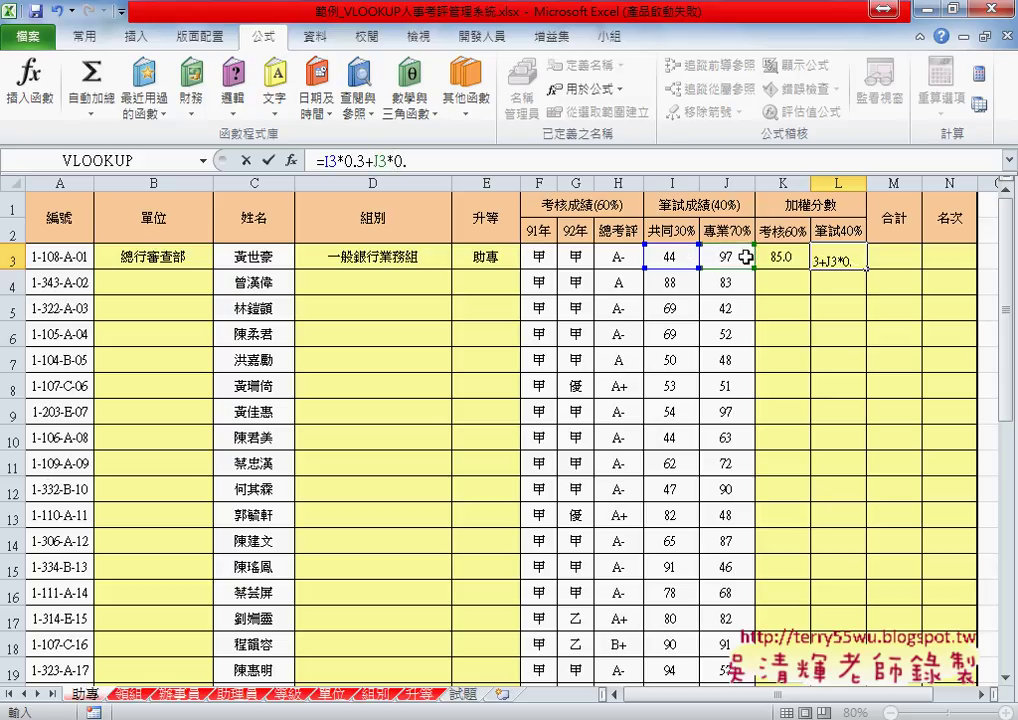
pyautogui.write('7')
pyautogui.click(268, 160)
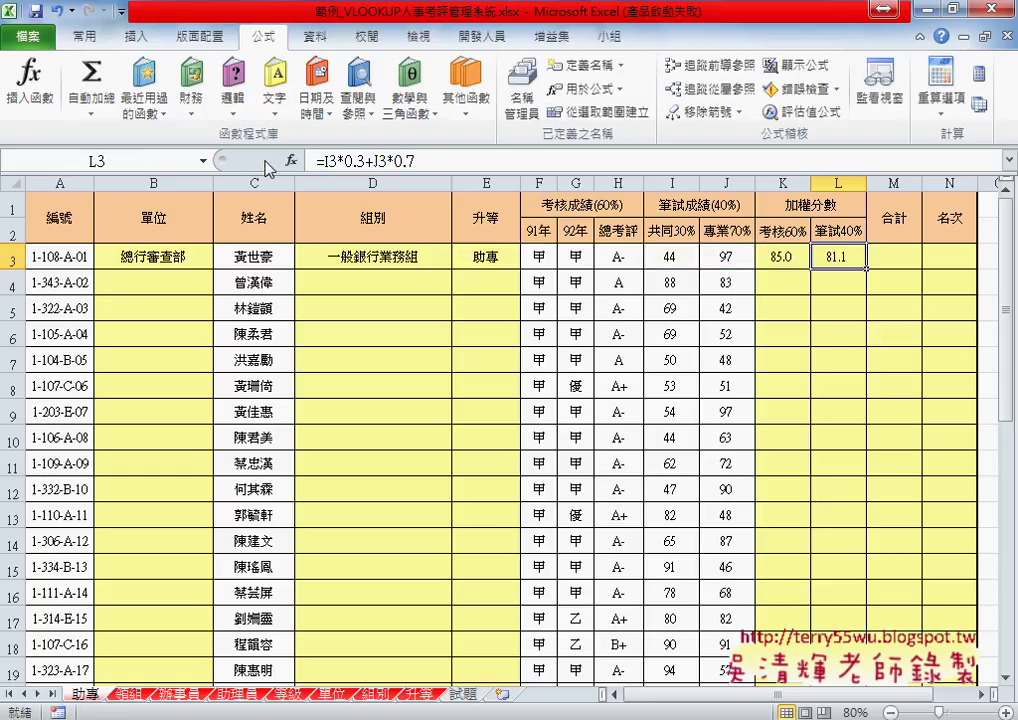
pyautogui.click(901, 258)
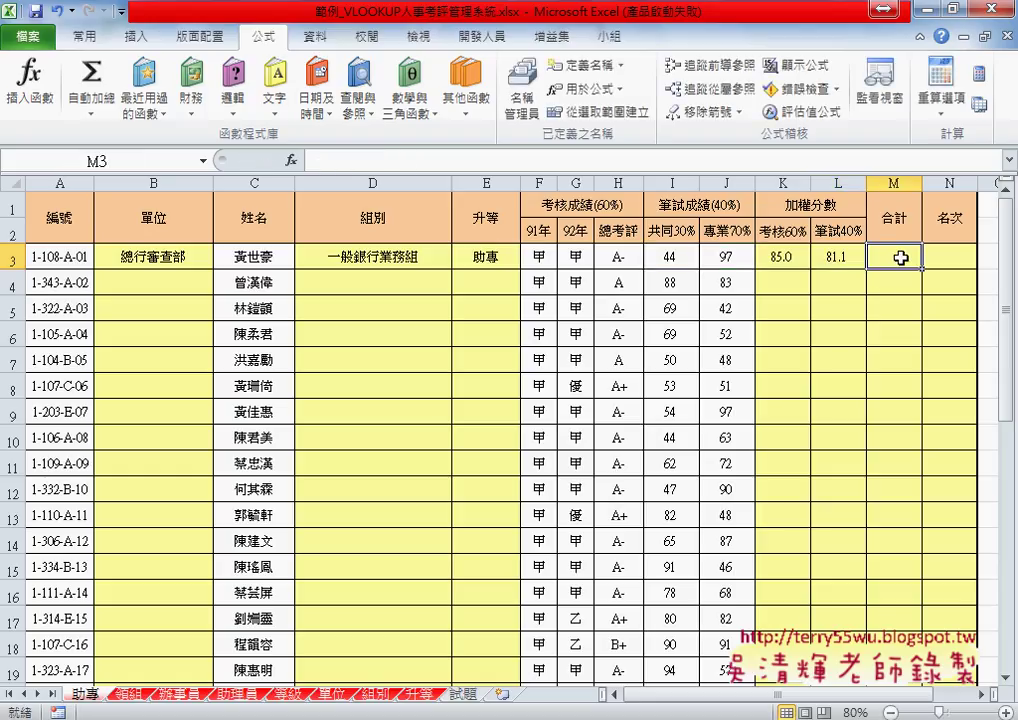
# Build M3's 合計 as =K3*0.6+L3*0.4, giving 83.4.
pyautogui.write('=')
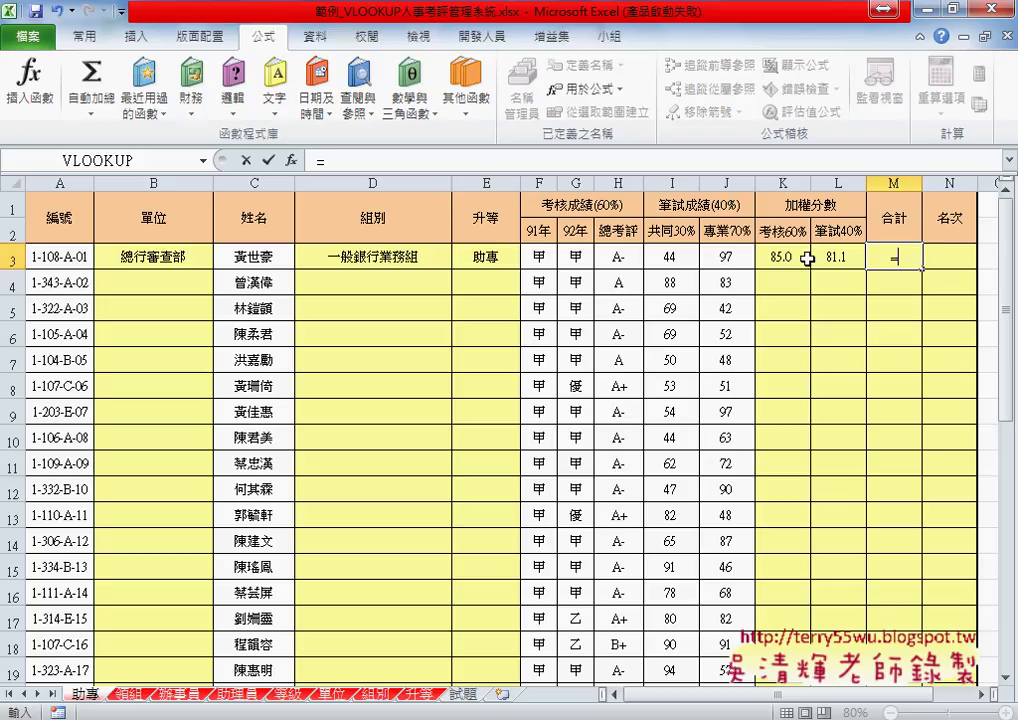
pyautogui.click(787, 260)
pyautogui.write('+')
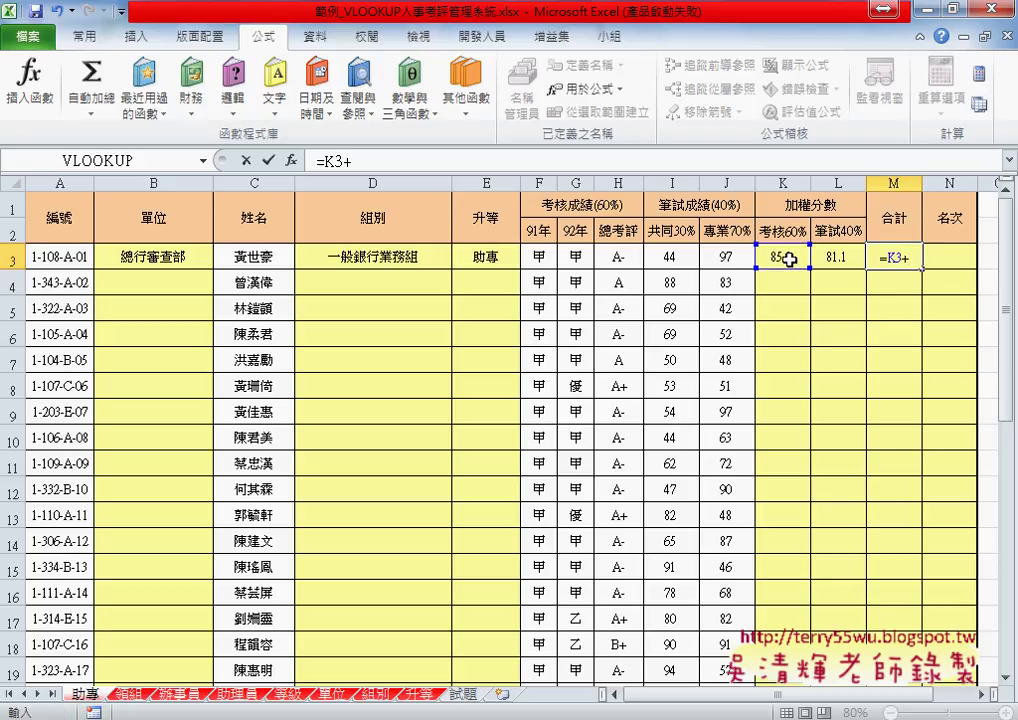
pyautogui.click(838, 260)
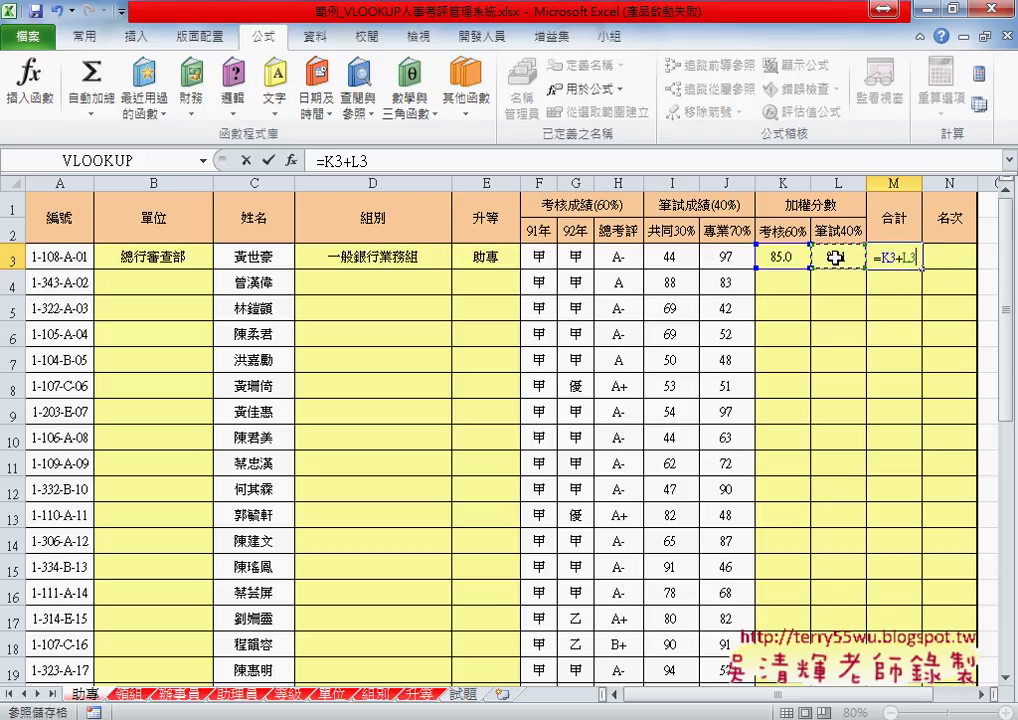
pyautogui.click(270, 161)
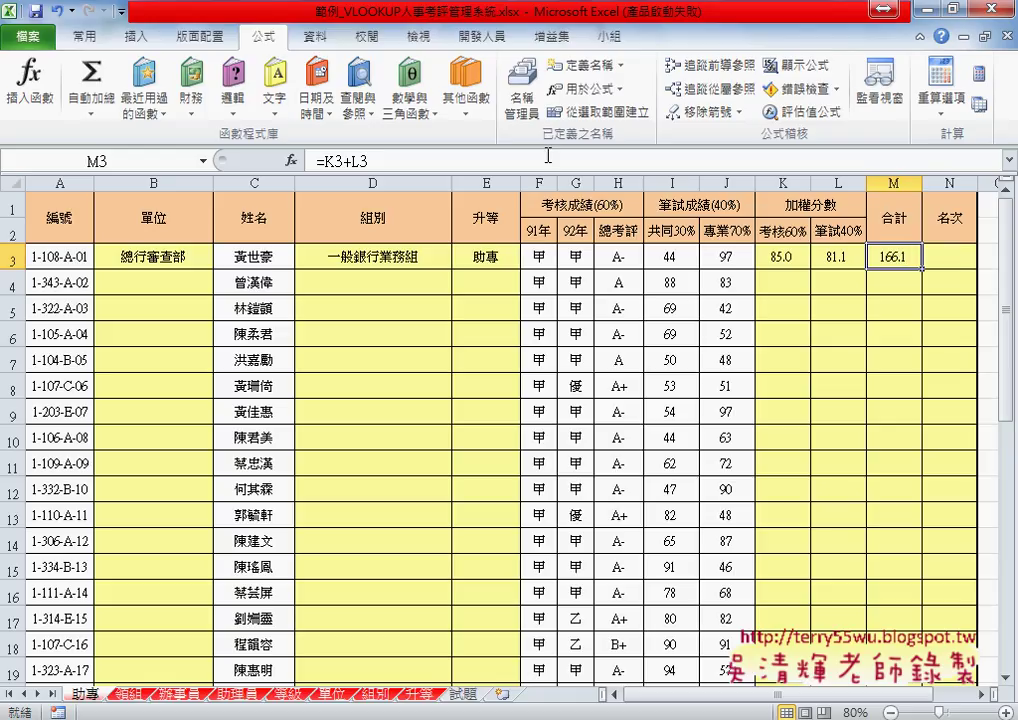
pyautogui.click(390, 161)
pyautogui.write('*')
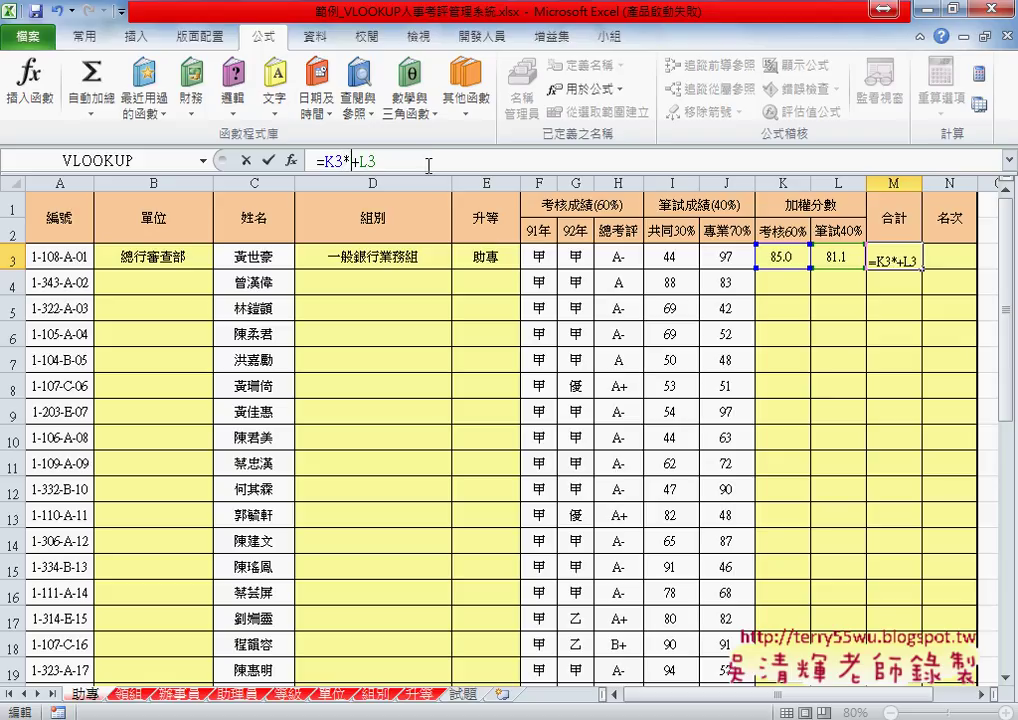
pyautogui.write('0.')
pyautogui.write('6+L3*')
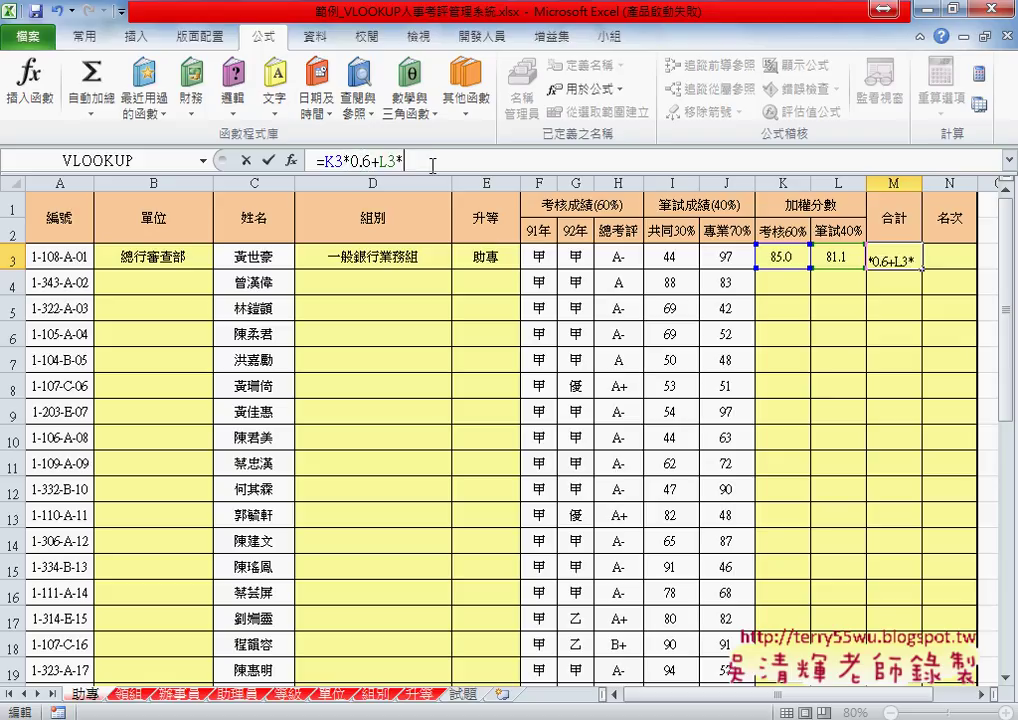
pyautogui.write('0.4')
pyautogui.click(268, 160)
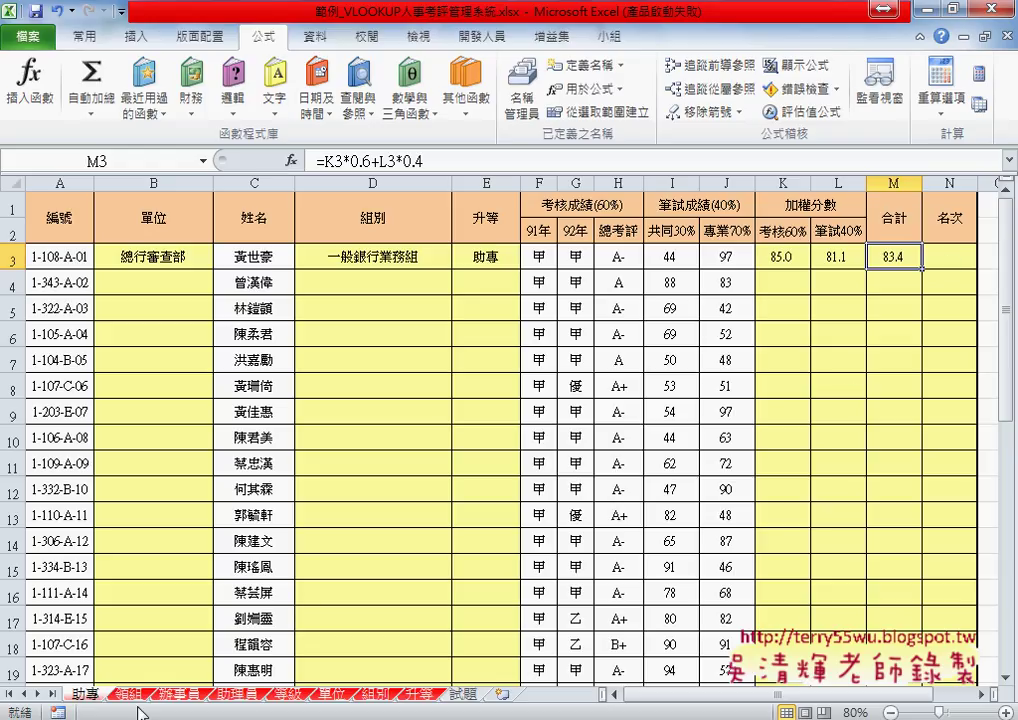
# Group the sheets from 助專 through 助理員.
pyautogui.click(129, 693)
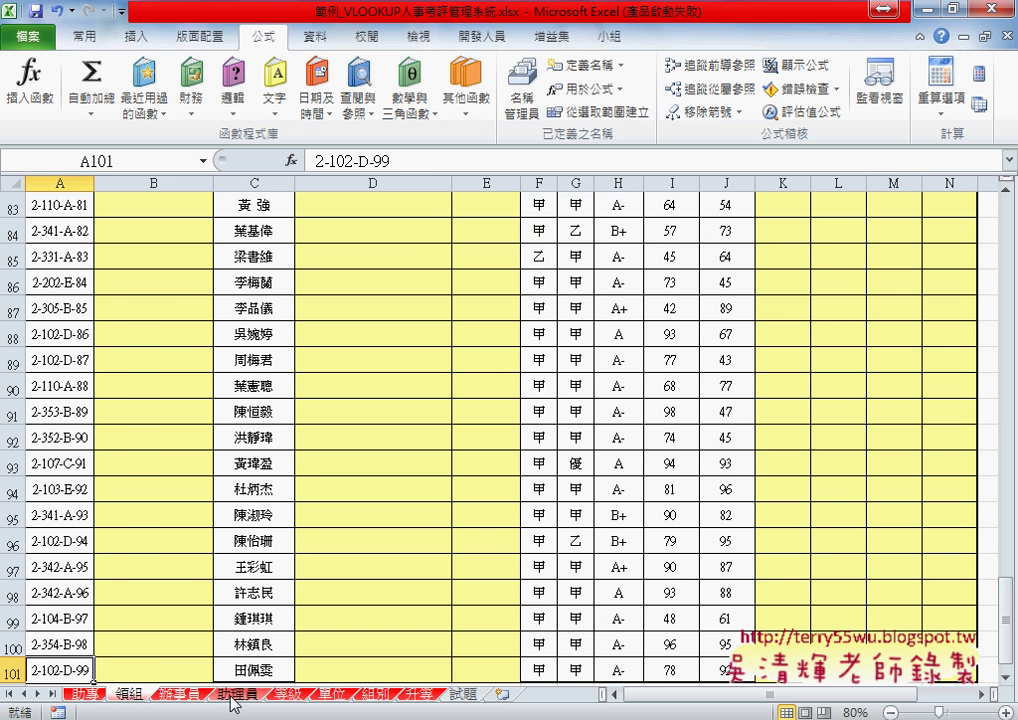
pyautogui.click(98, 697)
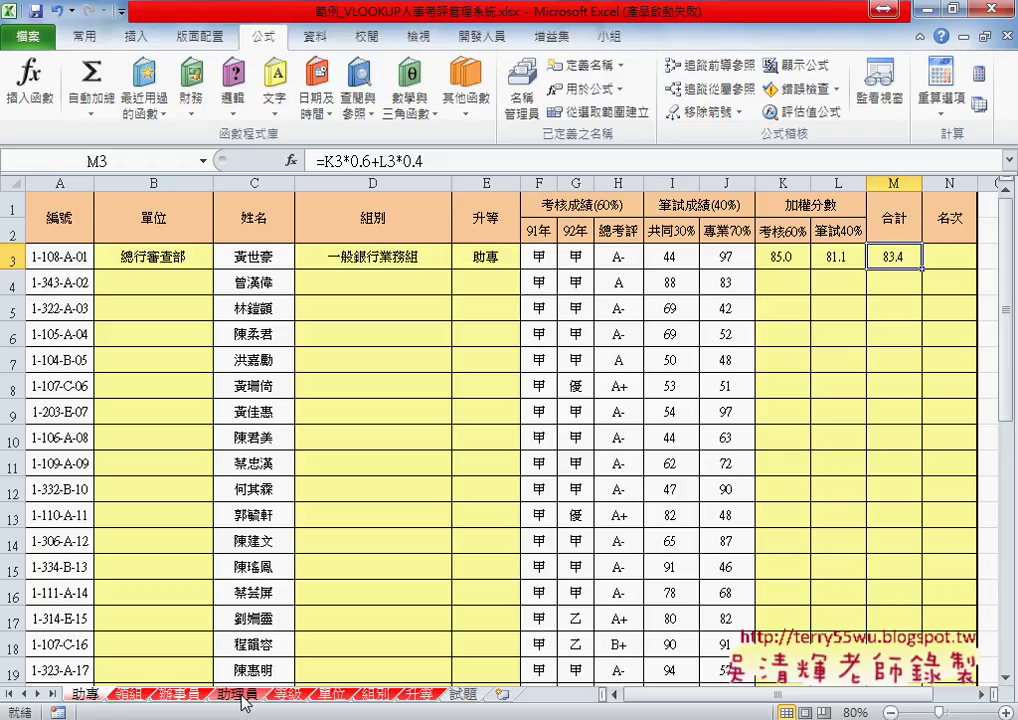
pyautogui.keyDown('shift'); pyautogui.click(245, 700); pyautogui.keyUp('shift')
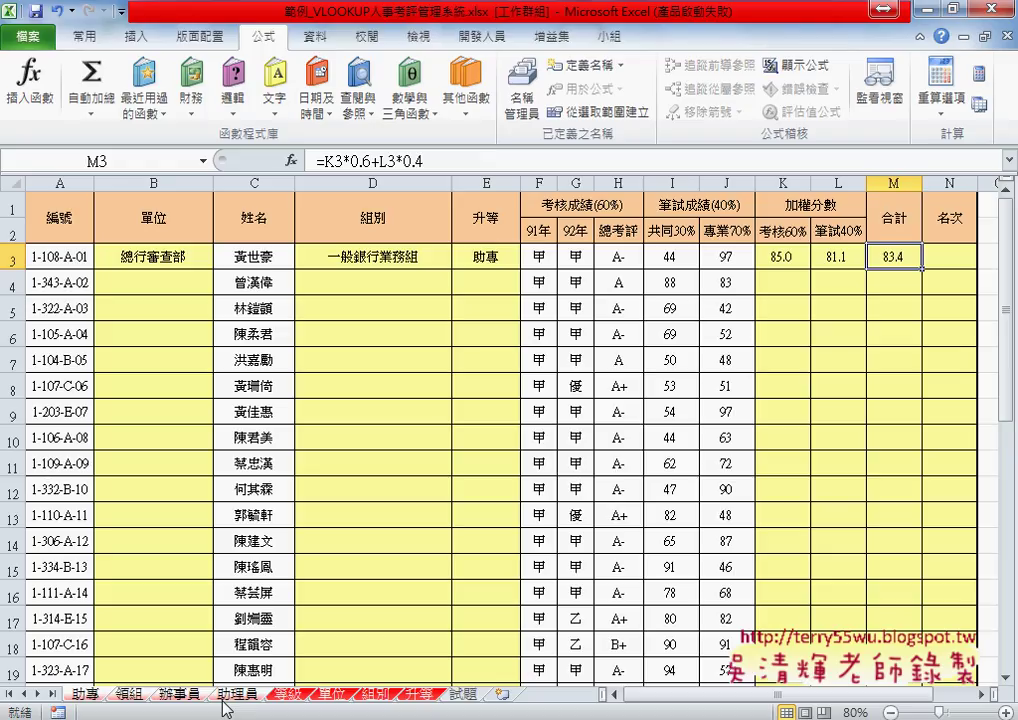
# Re-enter the B3, D3 and E3 lookup formulas across the grouped sheets.
pyautogui.click(180, 254)
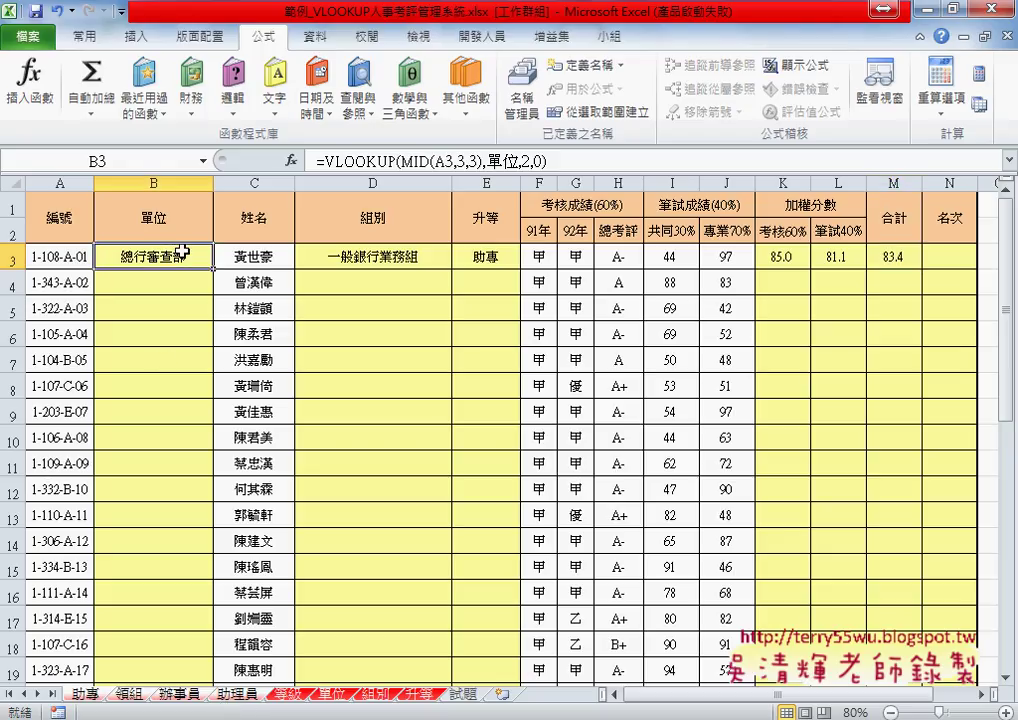
pyautogui.doubleClick(182, 253)
pyautogui.press('Escape')
pyautogui.click(375, 263)
pyautogui.click(327, 160)
pyautogui.click(262, 160)
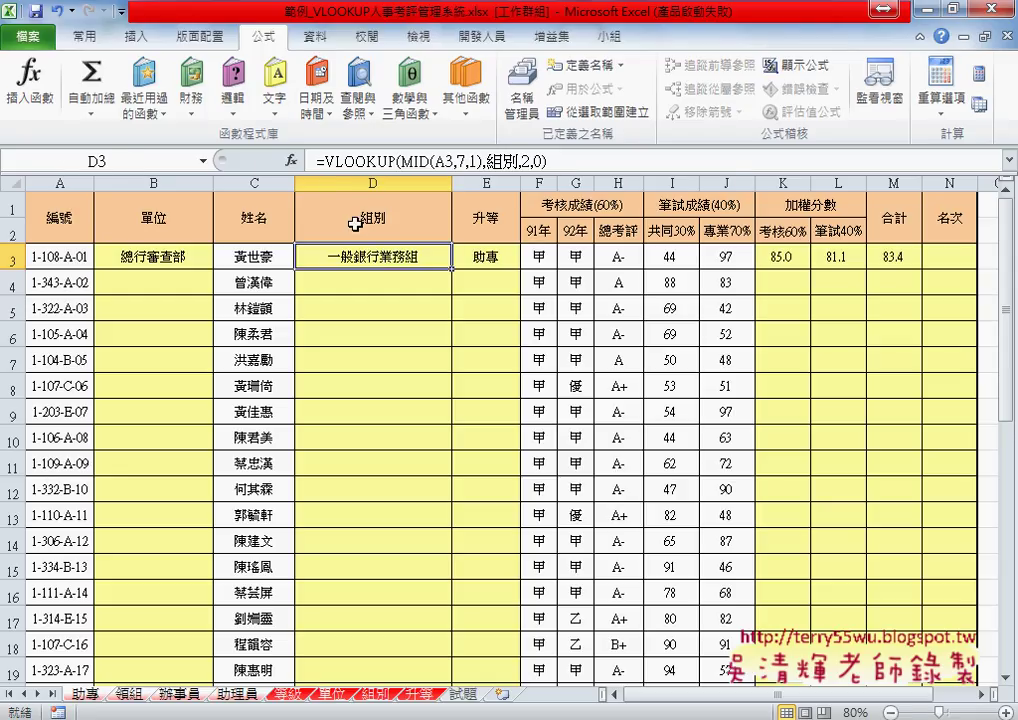
pyautogui.doubleClick(440, 255)
pyautogui.press('Escape')
pyautogui.click(485, 256)
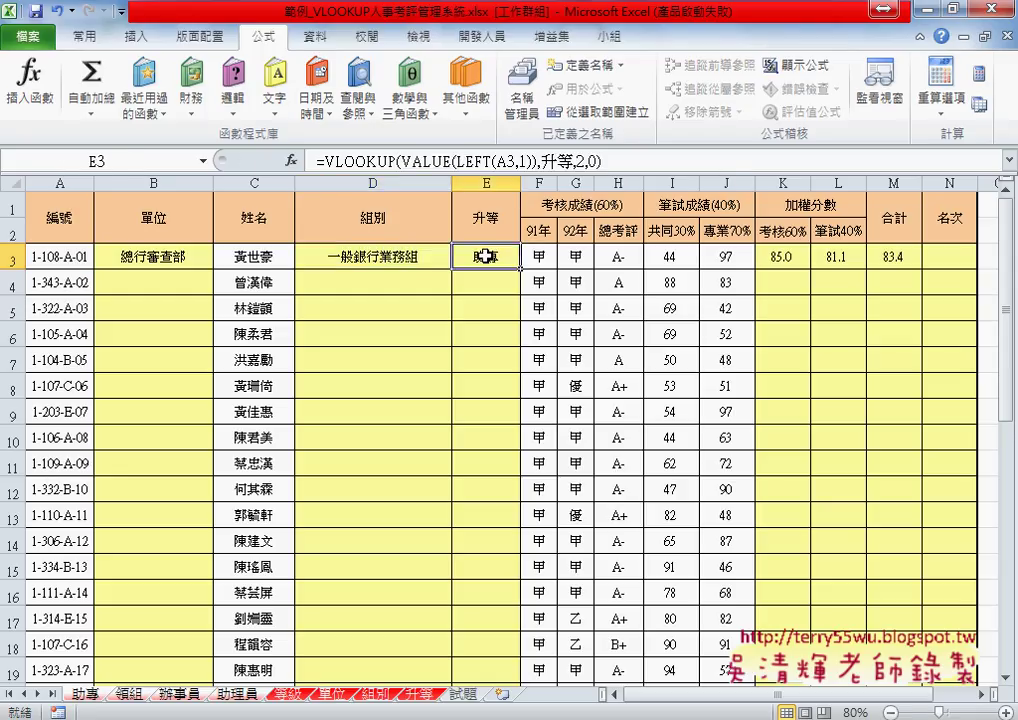
pyautogui.doubleClick(485, 256)
# Re-enter the K3, L3 and M3 score formulas across the grouped sheets.
pyautogui.click(262, 160)
pyautogui.click(770, 258)
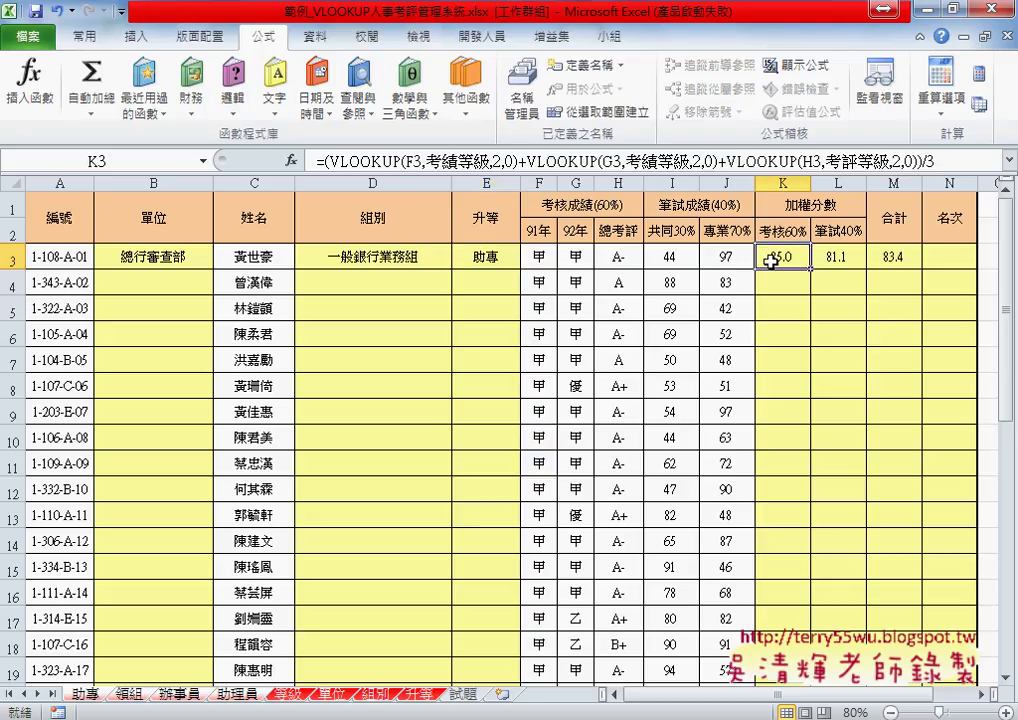
pyautogui.doubleClick(770, 258)
pyautogui.press('Escape')
pyautogui.click(838, 258)
pyautogui.doubleClick(838, 258)
pyautogui.press('Escape')
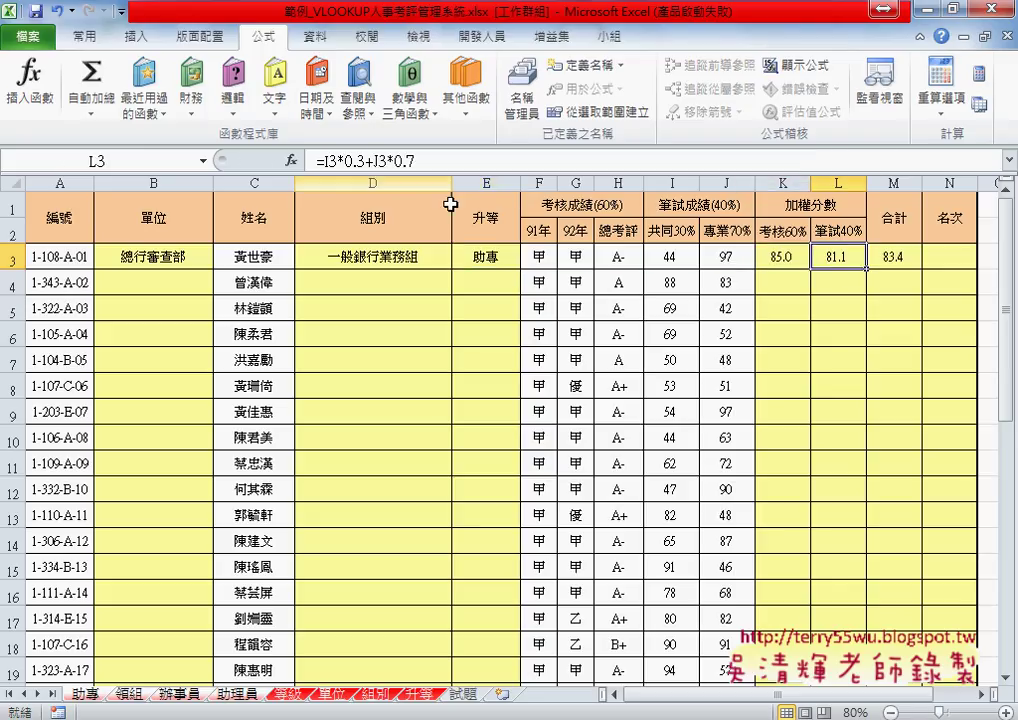
pyautogui.click(890, 258)
pyautogui.press('F2')
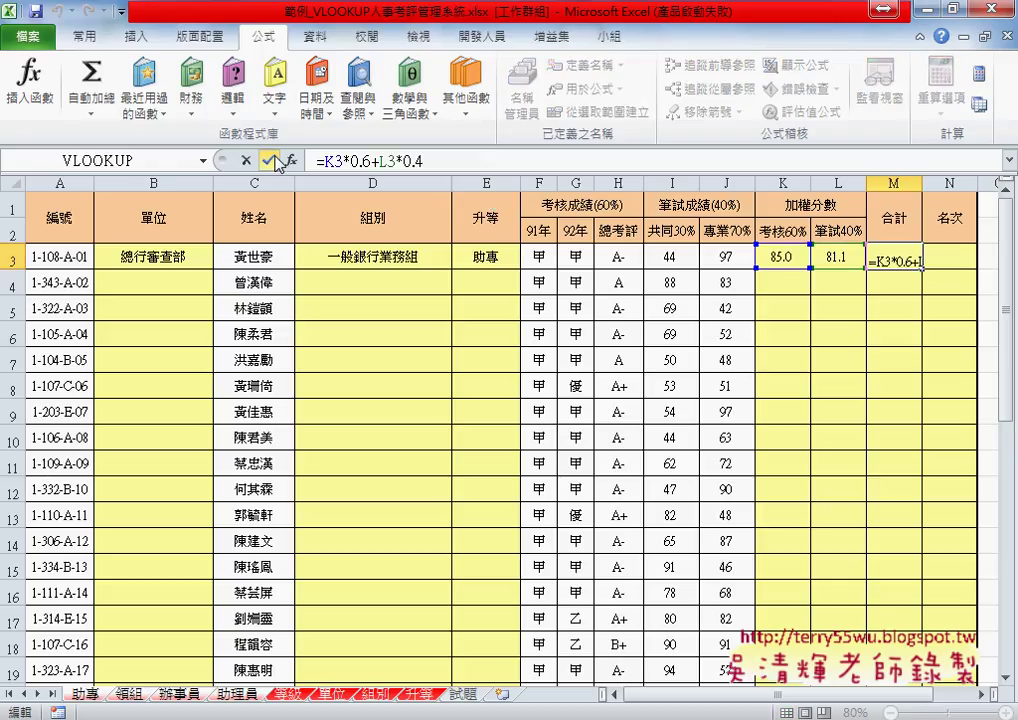
pyautogui.click(272, 160)
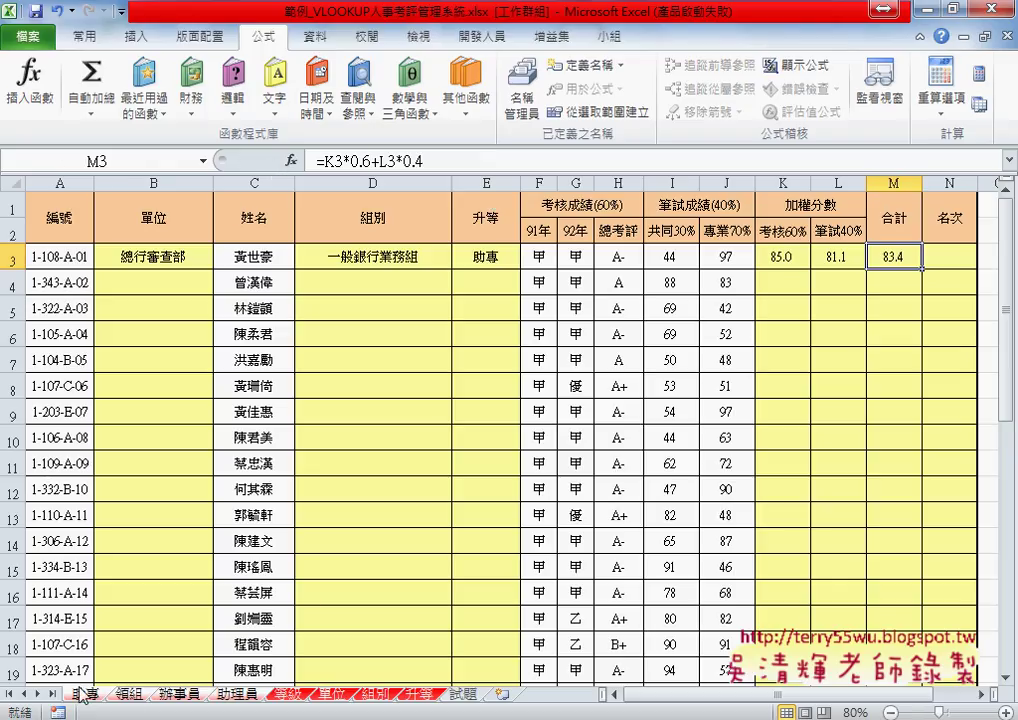
# Ungroup the sheets via the 組別 sheet and check the 領組 sheet's results.
pyautogui.click(377, 694)
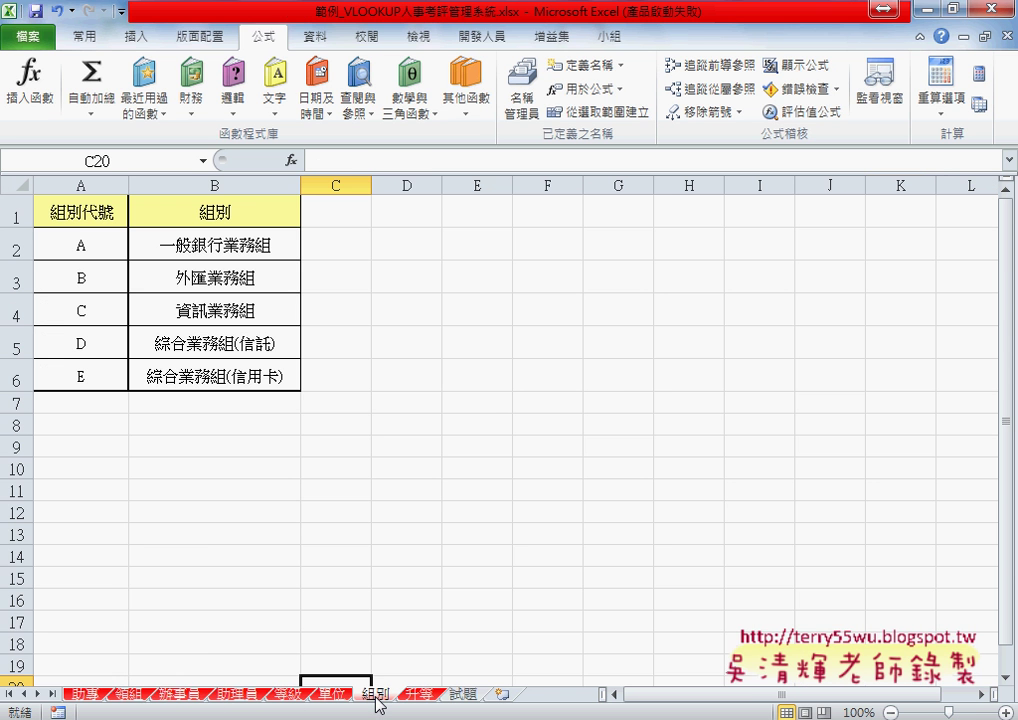
pyautogui.click(130, 695)
pyautogui.scroll(6, 298, 522)
pyautogui.scroll(6, 652, 525)
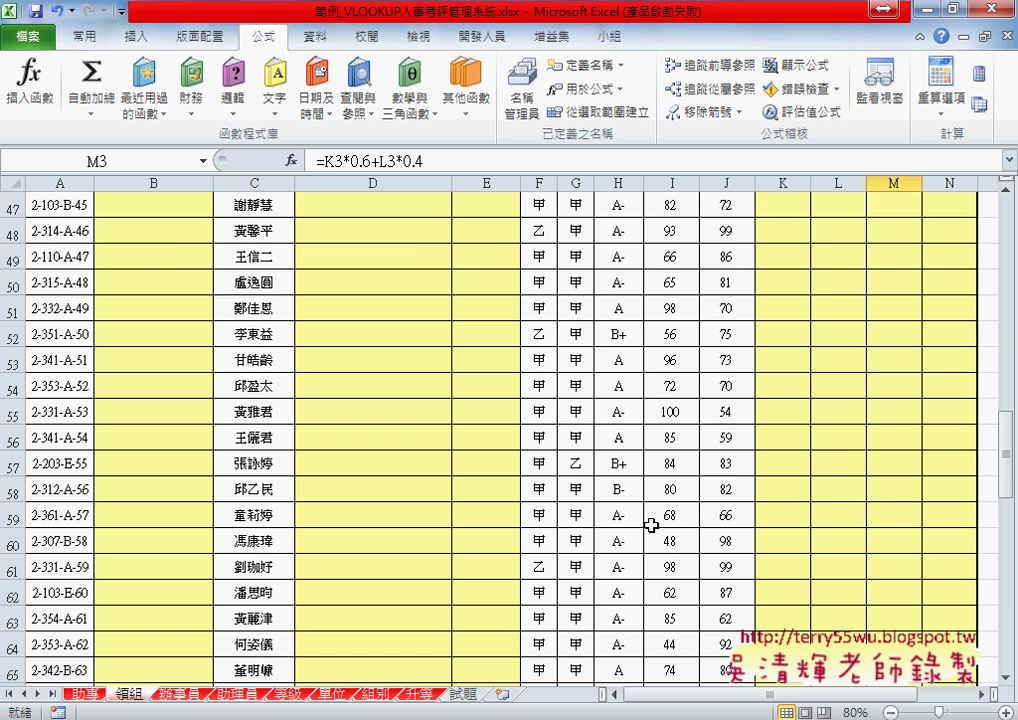
pyautogui.moveTo(1006, 400); pyautogui.dragTo(1012, 237)
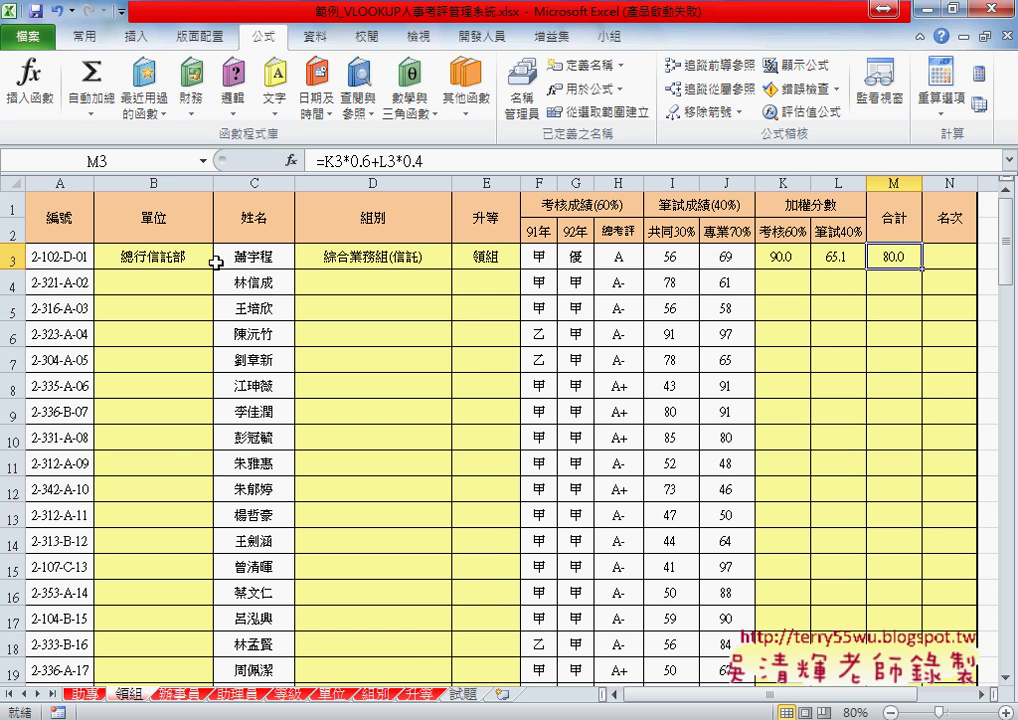
# On the 辦事員 sheet, fill the B3, D3 and E3 formulas down all staff rows.
pyautogui.click(180, 693)
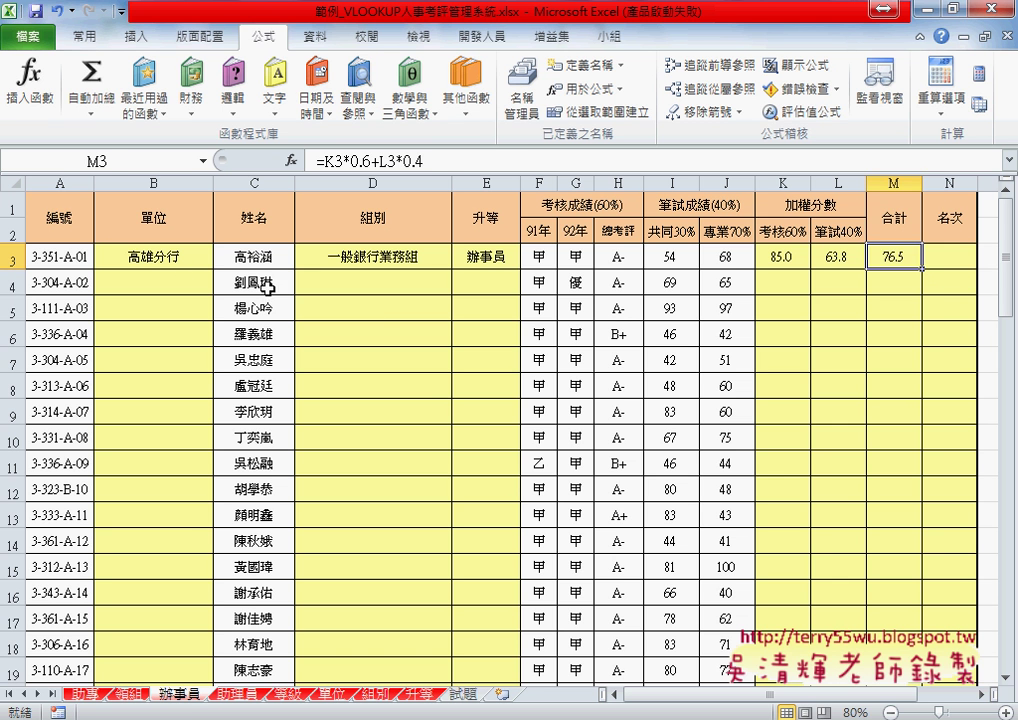
pyautogui.click(200, 257)
pyautogui.doubleClick(213, 268)
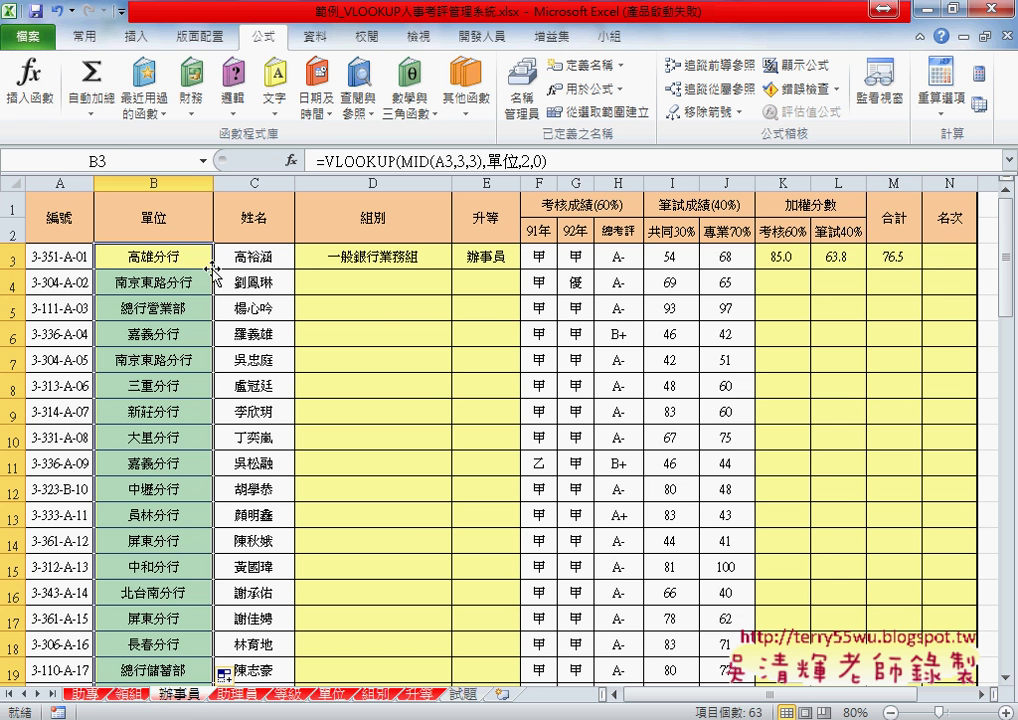
pyautogui.click(368, 256)
pyautogui.doubleClick(456, 268)
pyautogui.click(485, 257)
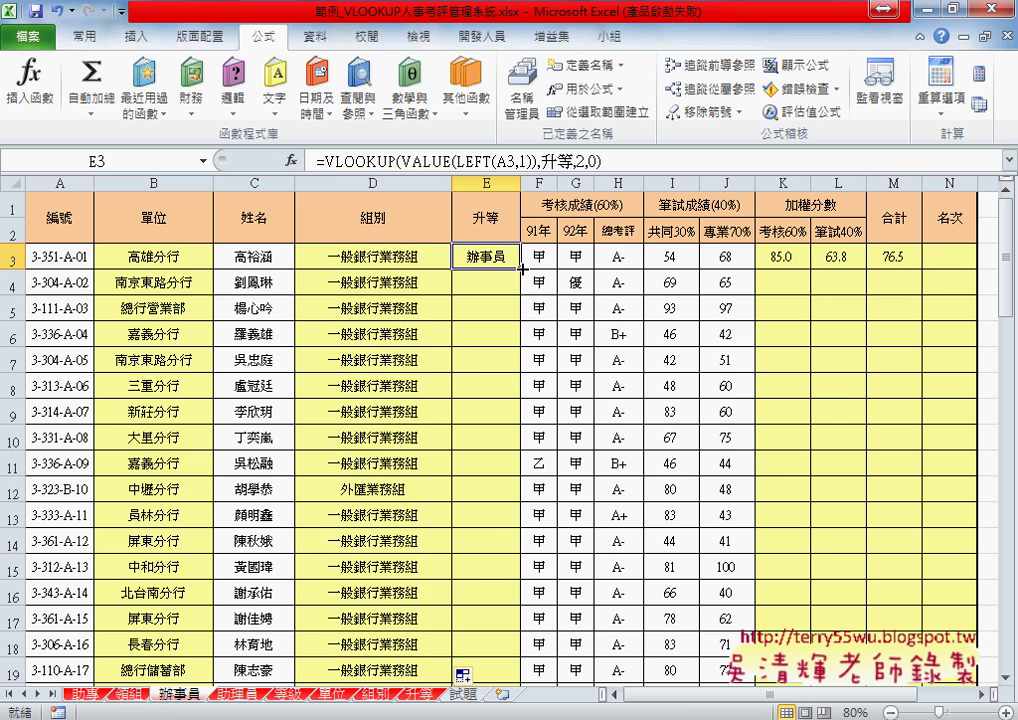
pyautogui.doubleClick(520, 268)
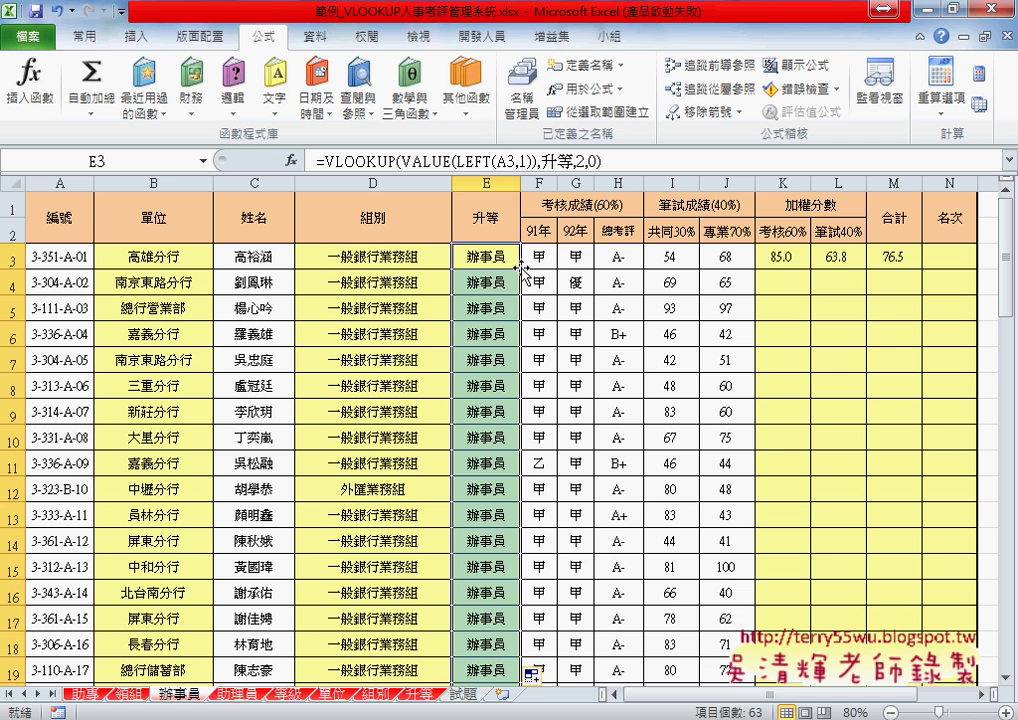
# Check the 助理員 sheet, then go back to B3 on the 助專 sheet.
pyautogui.click(244, 694)
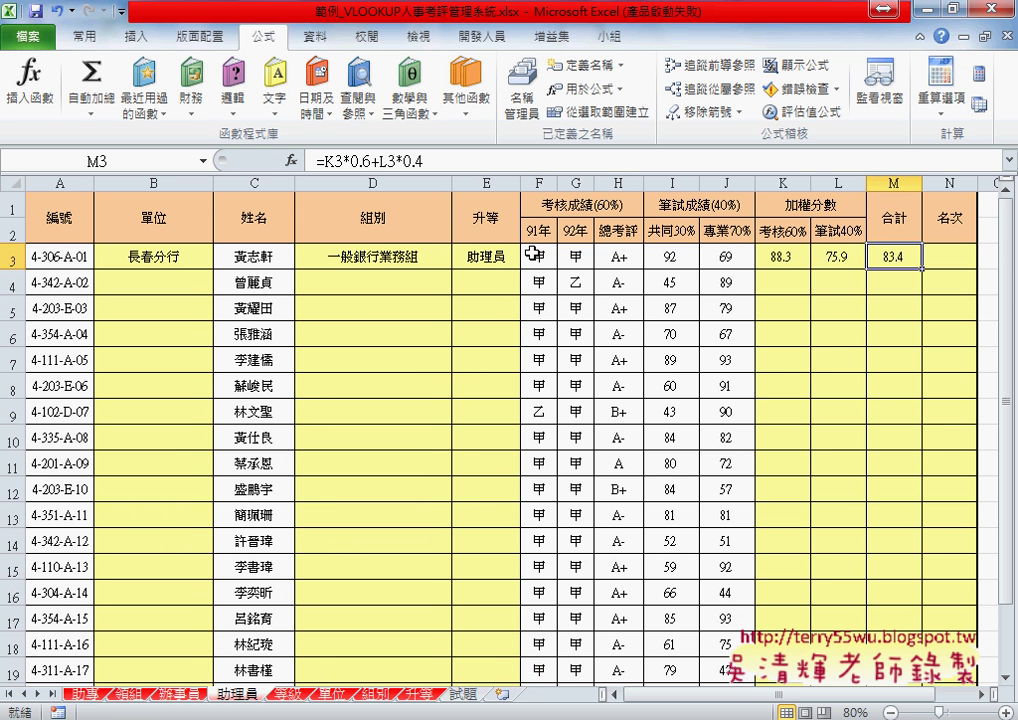
pyautogui.click(84, 695)
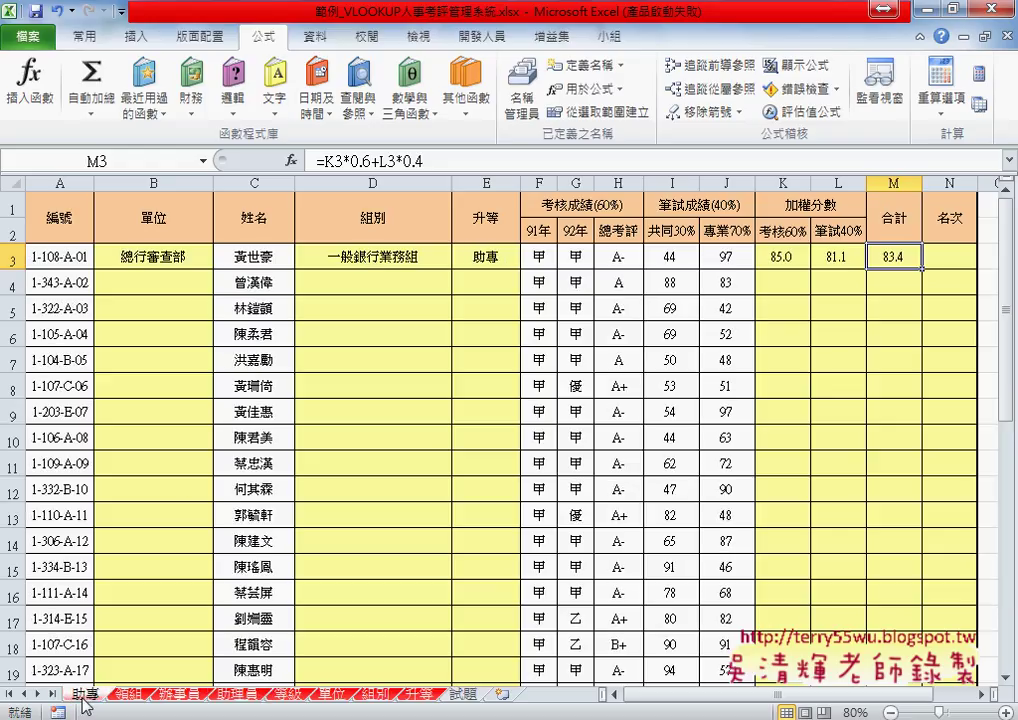
pyautogui.click(152, 255)
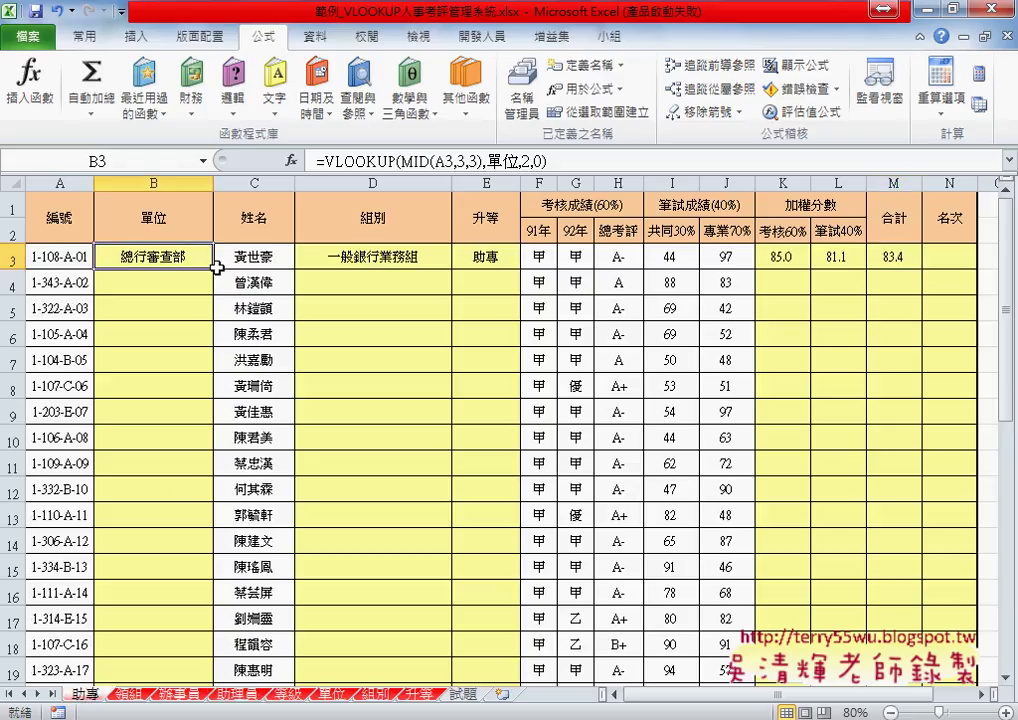